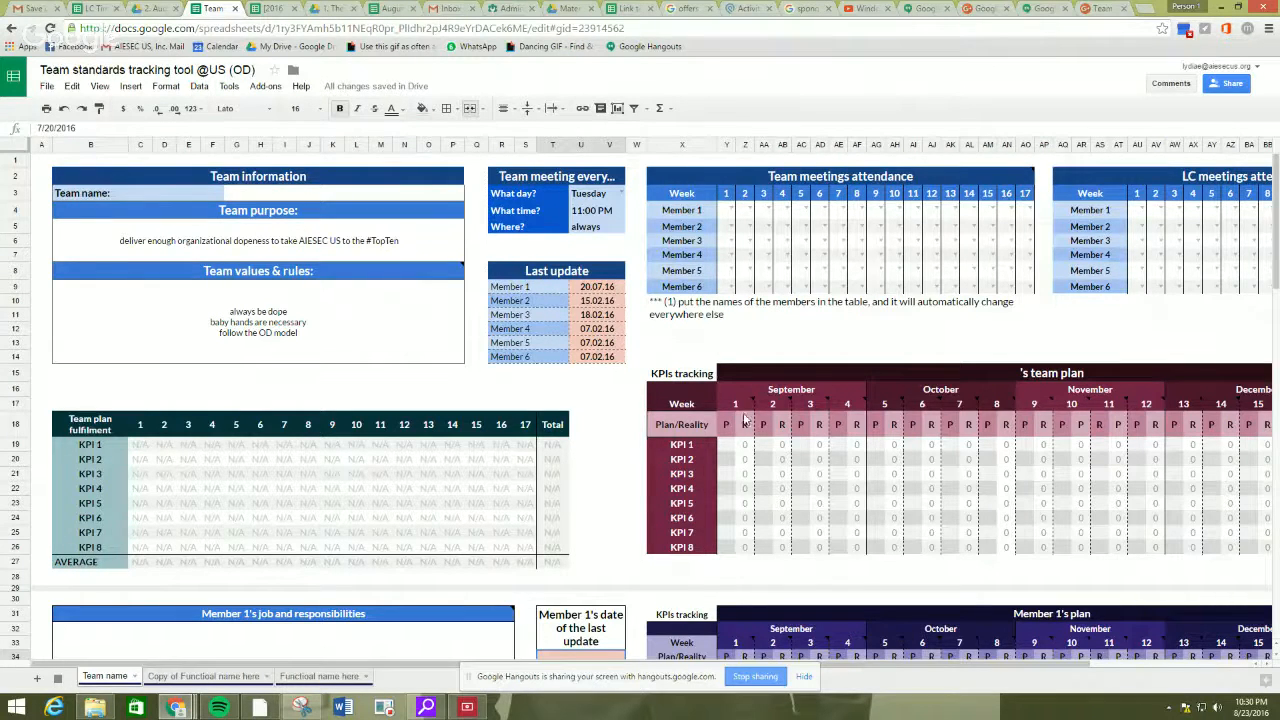
Enter OD as the team name in the Team information block.
{"action": "left_click", "coordinate": [805, 678]}
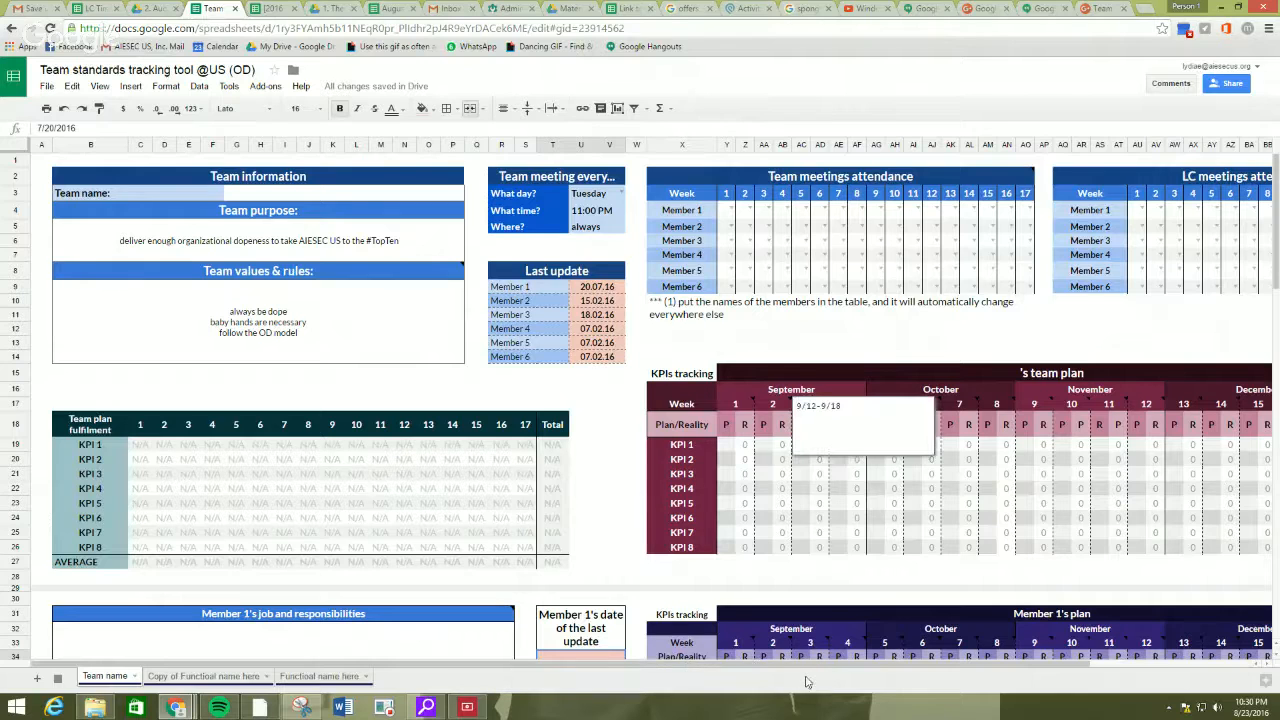
{"action": "left_click", "coordinate": [342, 200]}
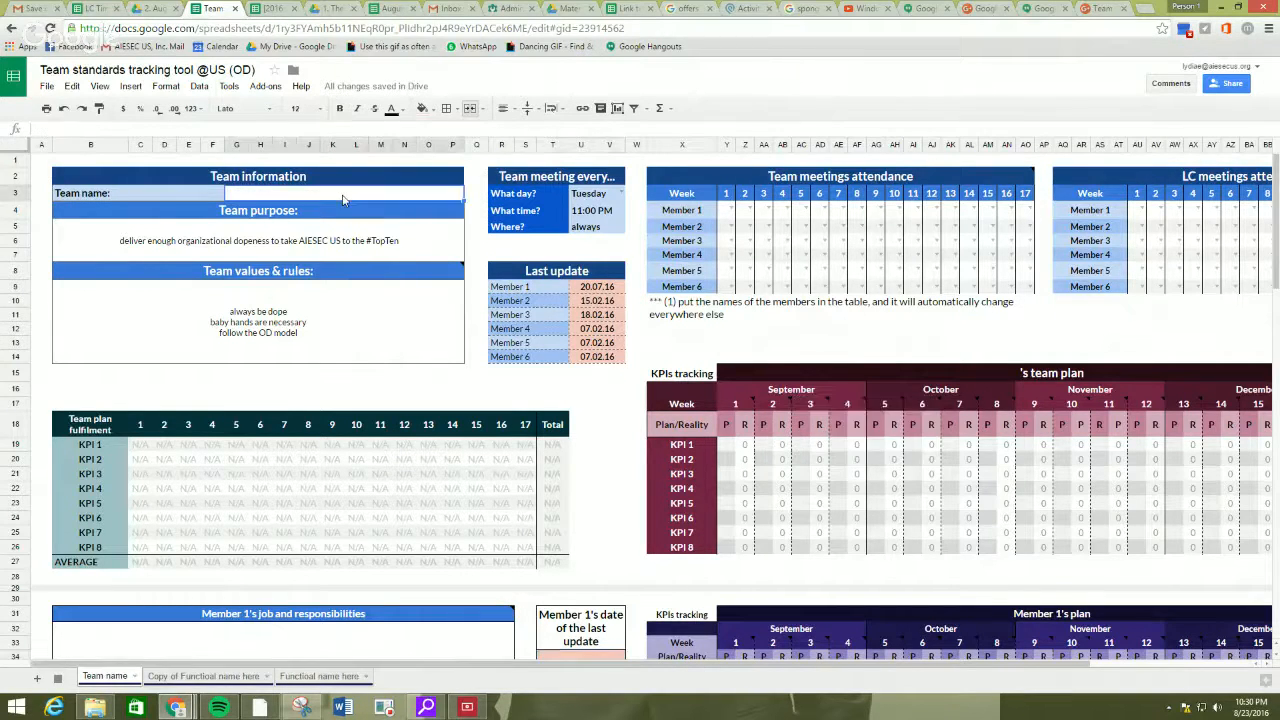
{"action": "type", "text": "O"}
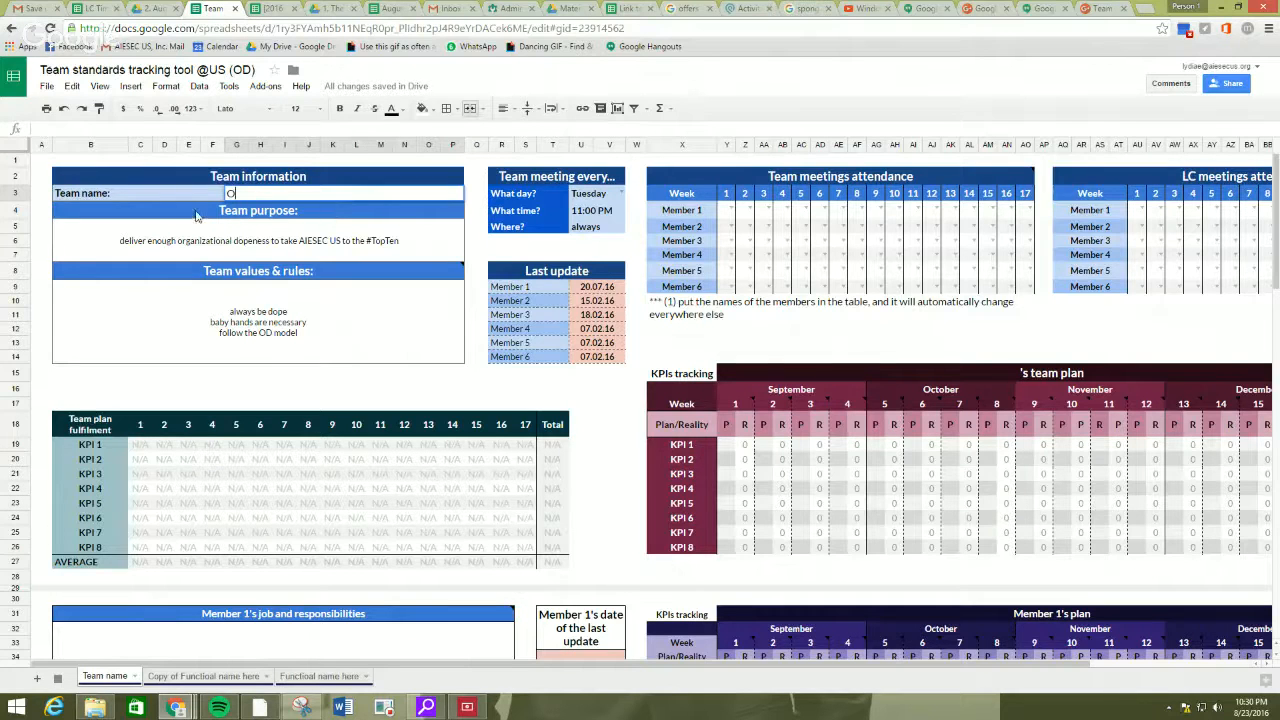
{"action": "type", "text": "D"}
{"action": "key", "text": "Return"}
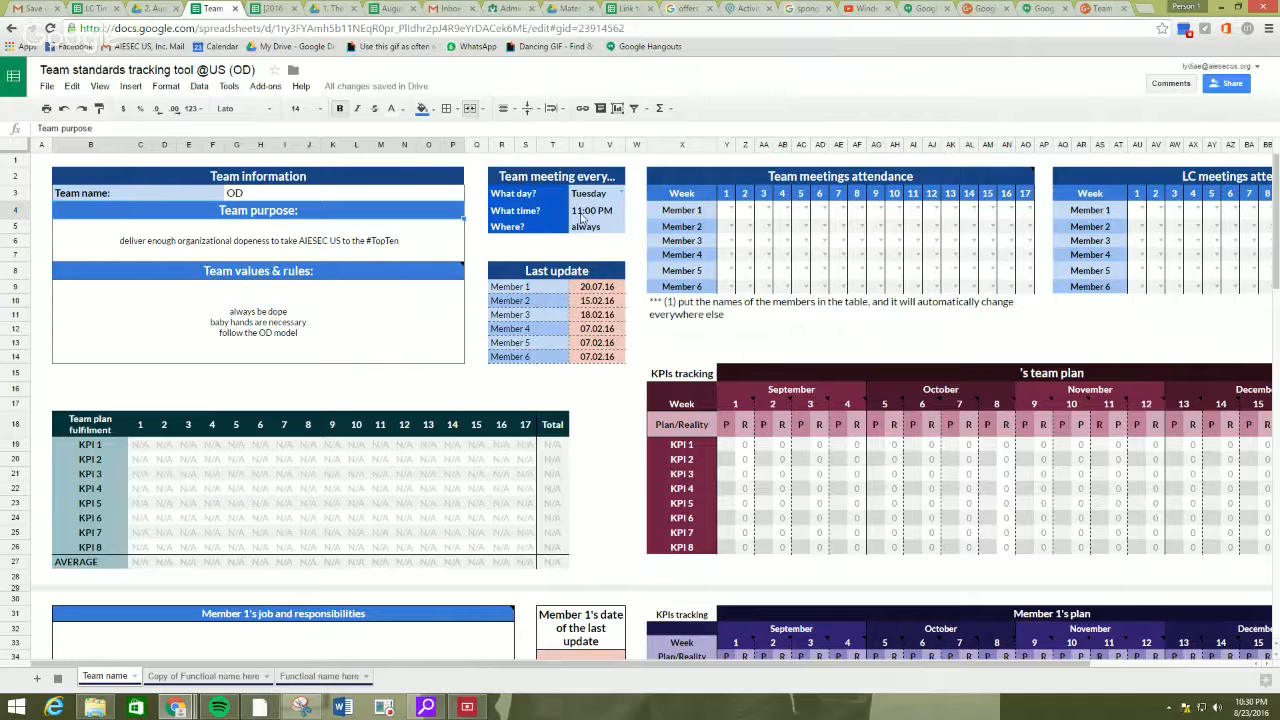
Replace the Member 1 to Member 4 labels in the Team meetings attendance table with the four members' names.
{"action": "left_click", "coordinate": [680, 211]}
{"action": "type", "text": "Baby Hands"}
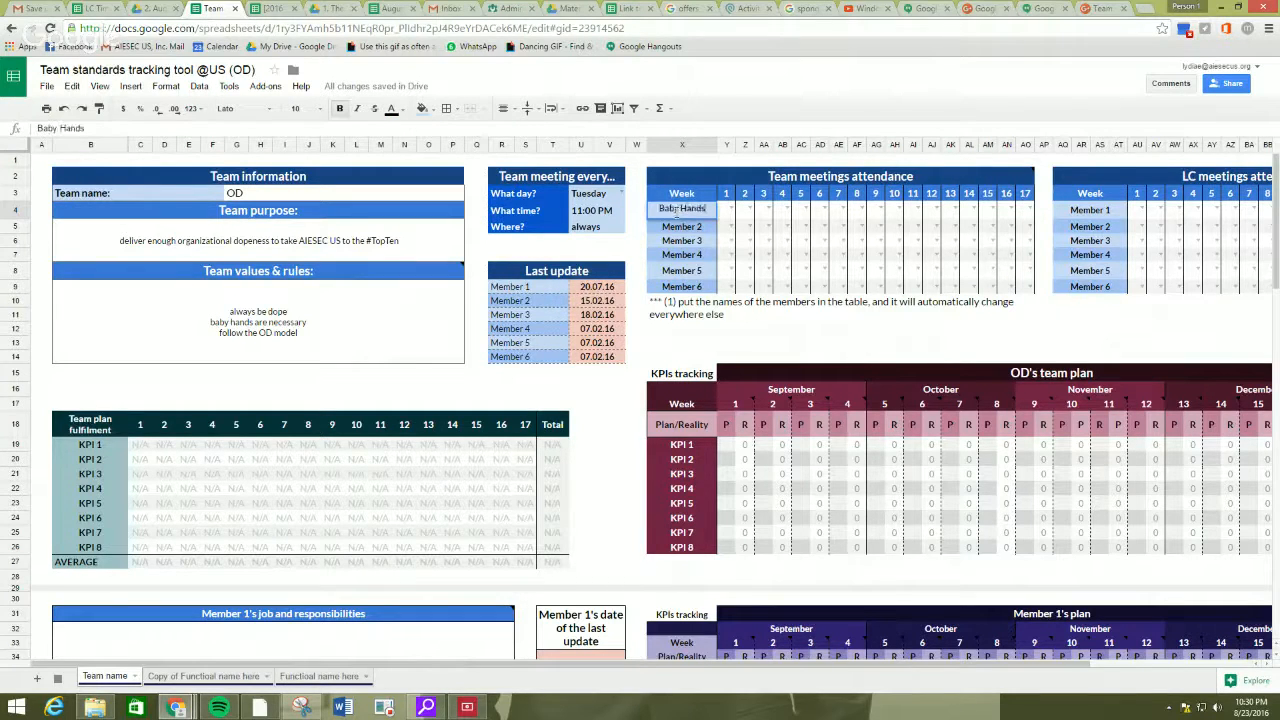
{"action": "key", "text": "Return"}
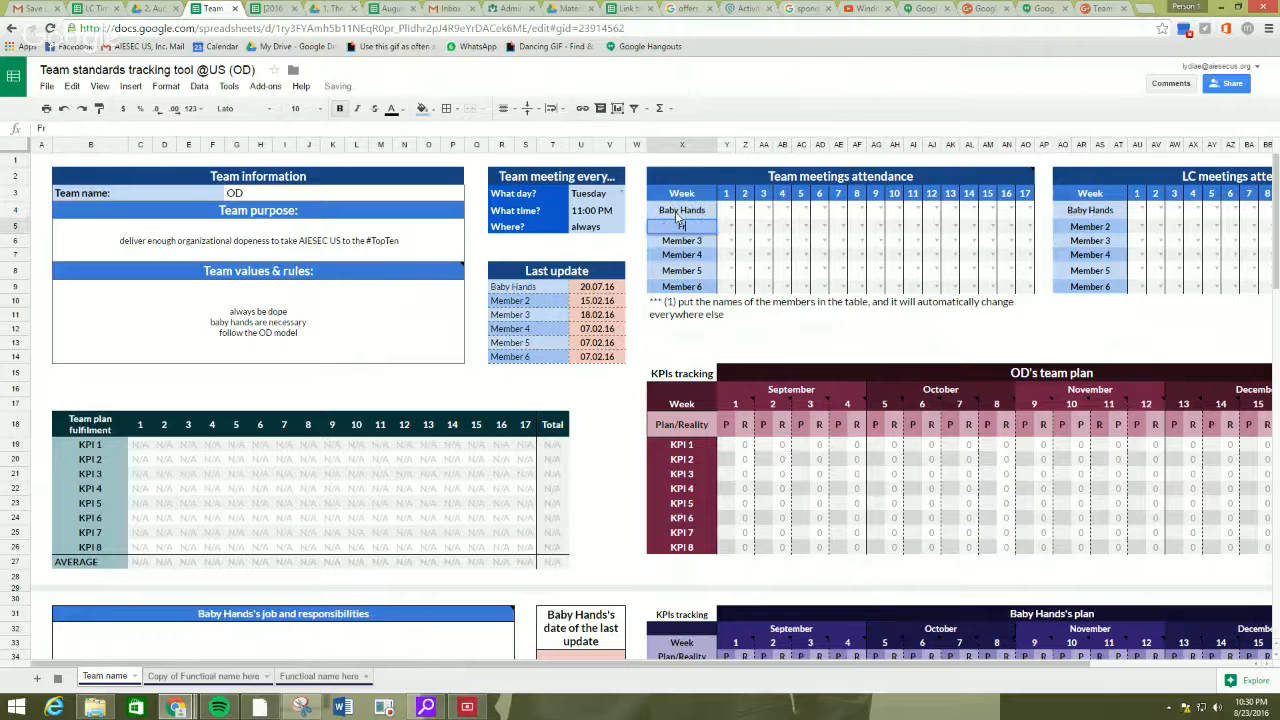
{"action": "type", "text": "Fred"}
{"action": "key", "text": "Return"}
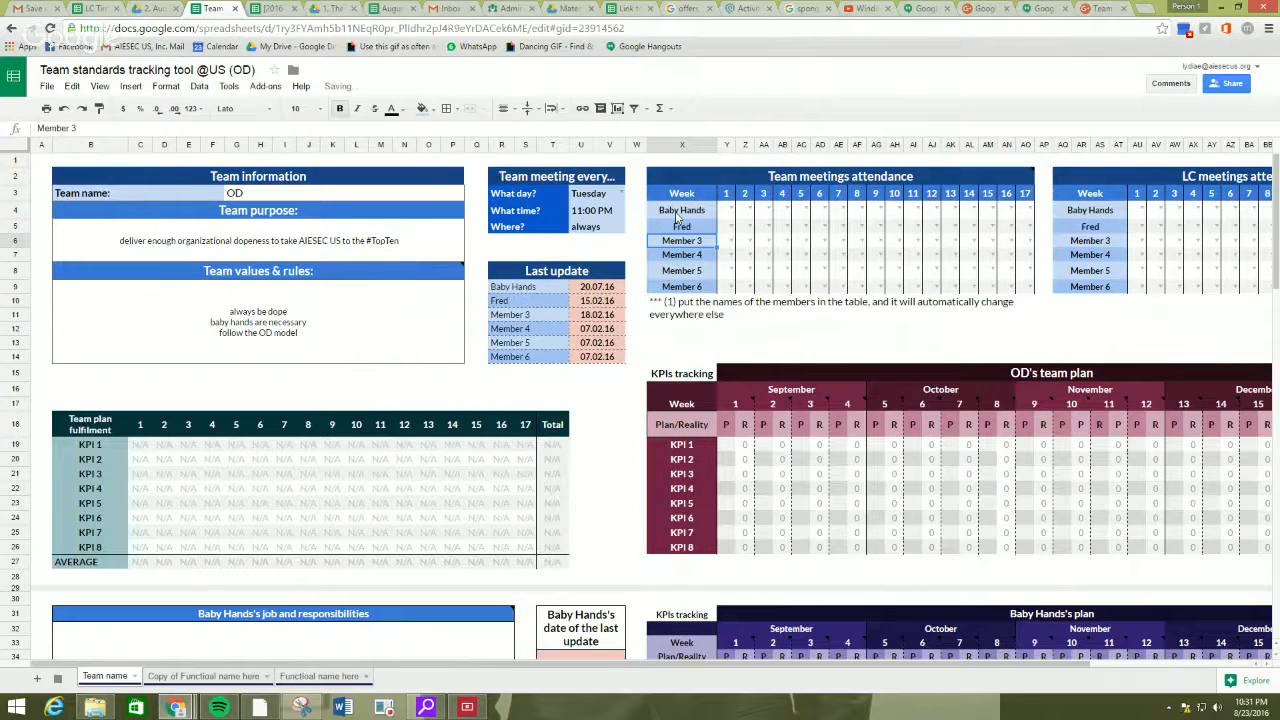
{"action": "type", "text": "Mumbo Jumo"}
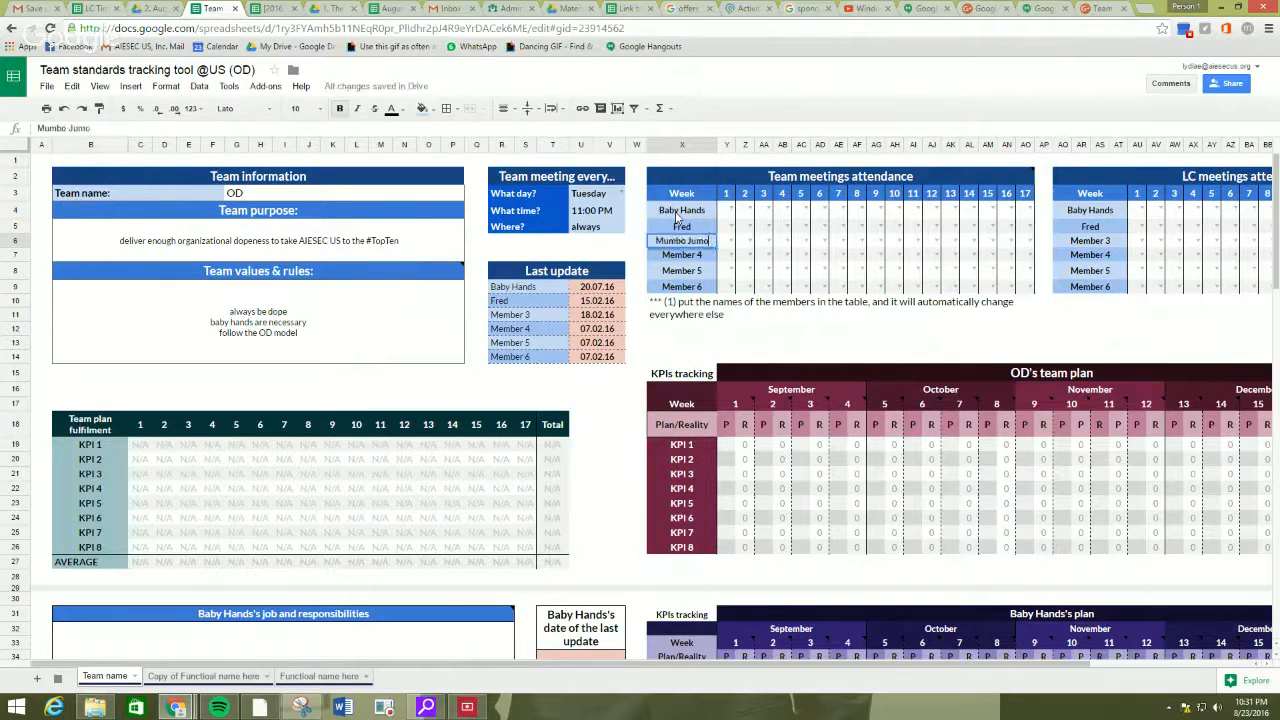
{"action": "key", "text": "BackSpace"}
{"action": "type", "text": "bo"}
{"action": "key", "text": "Return"}
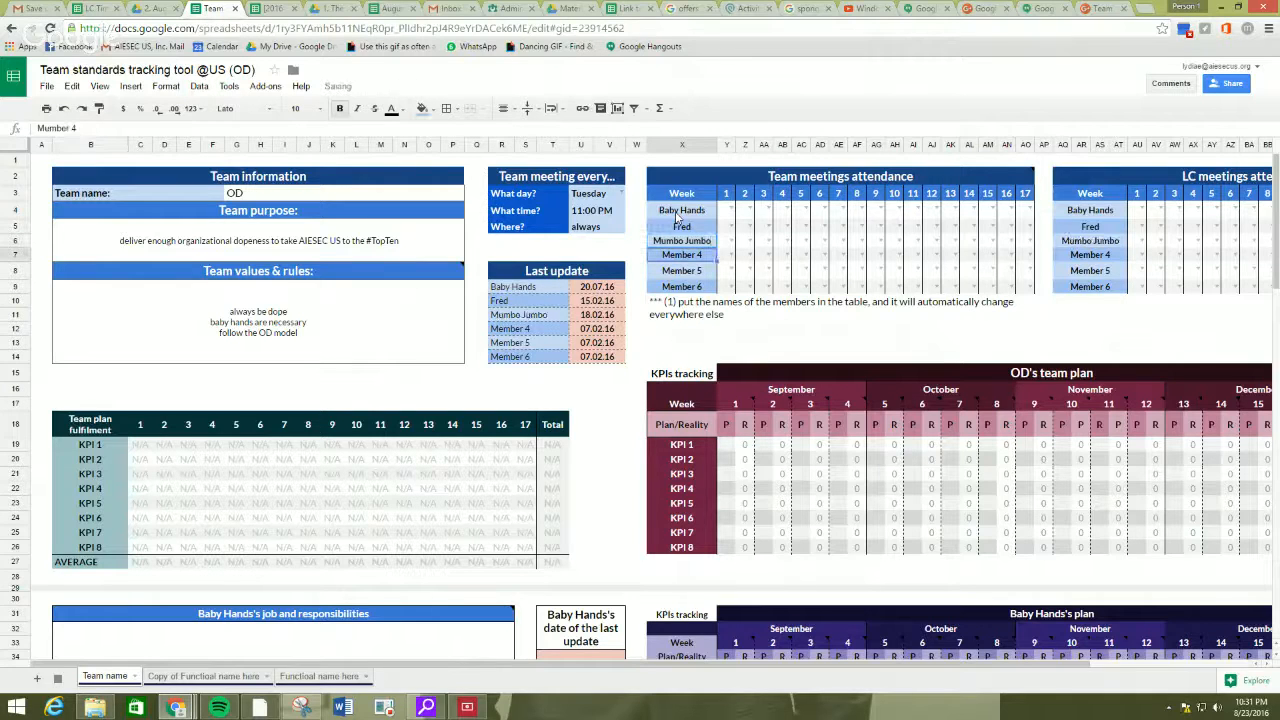
{"action": "type", "text": "Sally"}
{"action": "key", "text": "Return"}
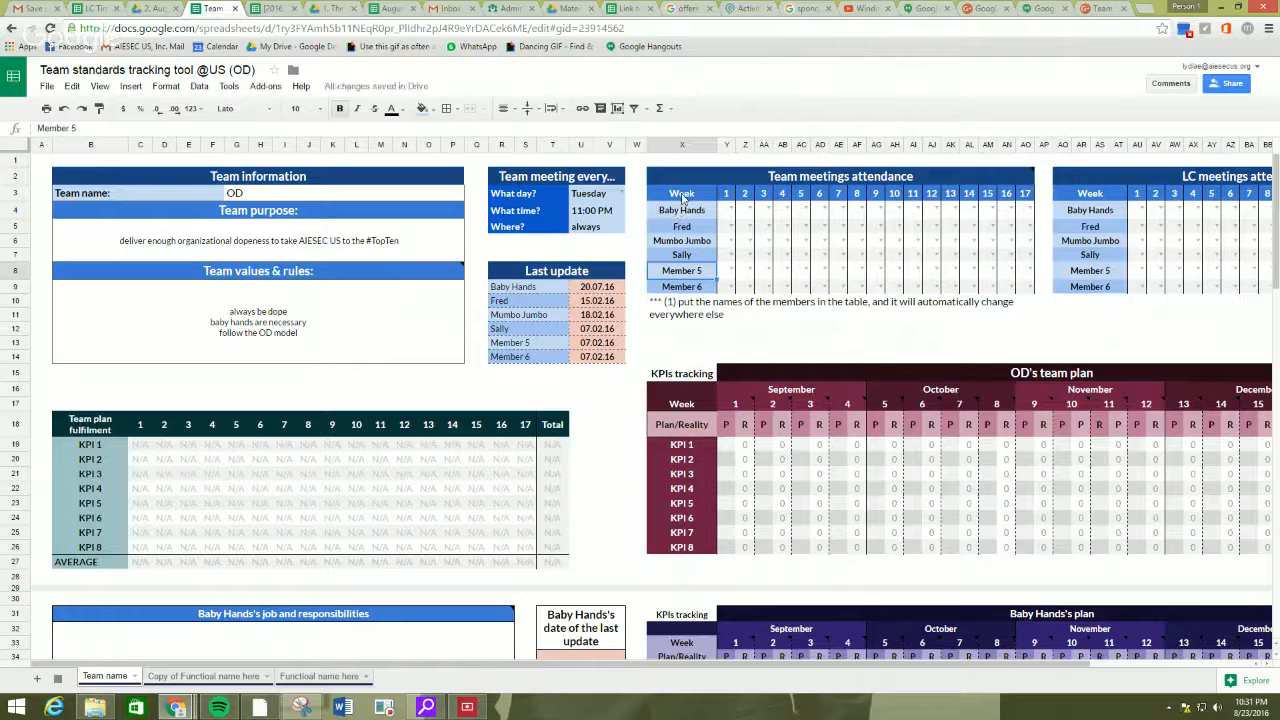
Examine how the members' names carry over to the LC attendance, Last update and individual plan sections.
{"action": "left_click_drag", "start_coordinate": [699, 211], "coordinate": [703, 257]}
{"action": "left_click", "coordinate": [702, 242]}
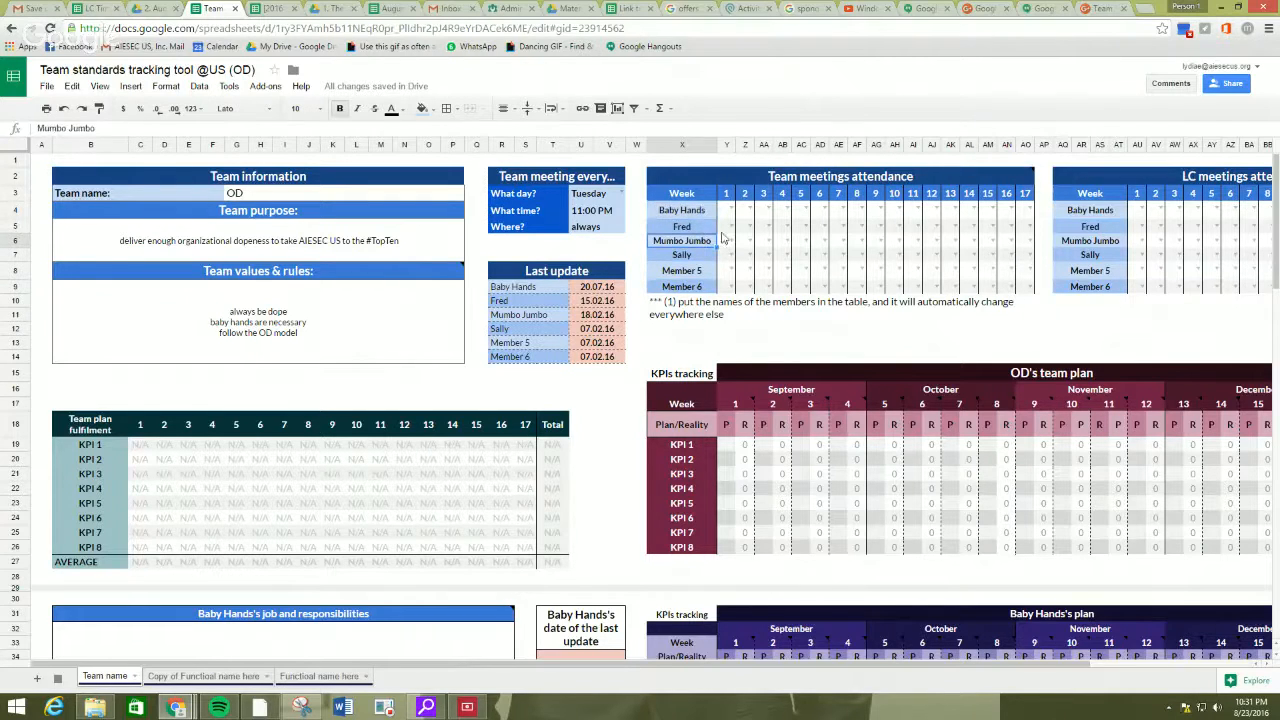
{"action": "left_click", "coordinate": [1102, 216]}
{"action": "left_click", "coordinate": [548, 301]}
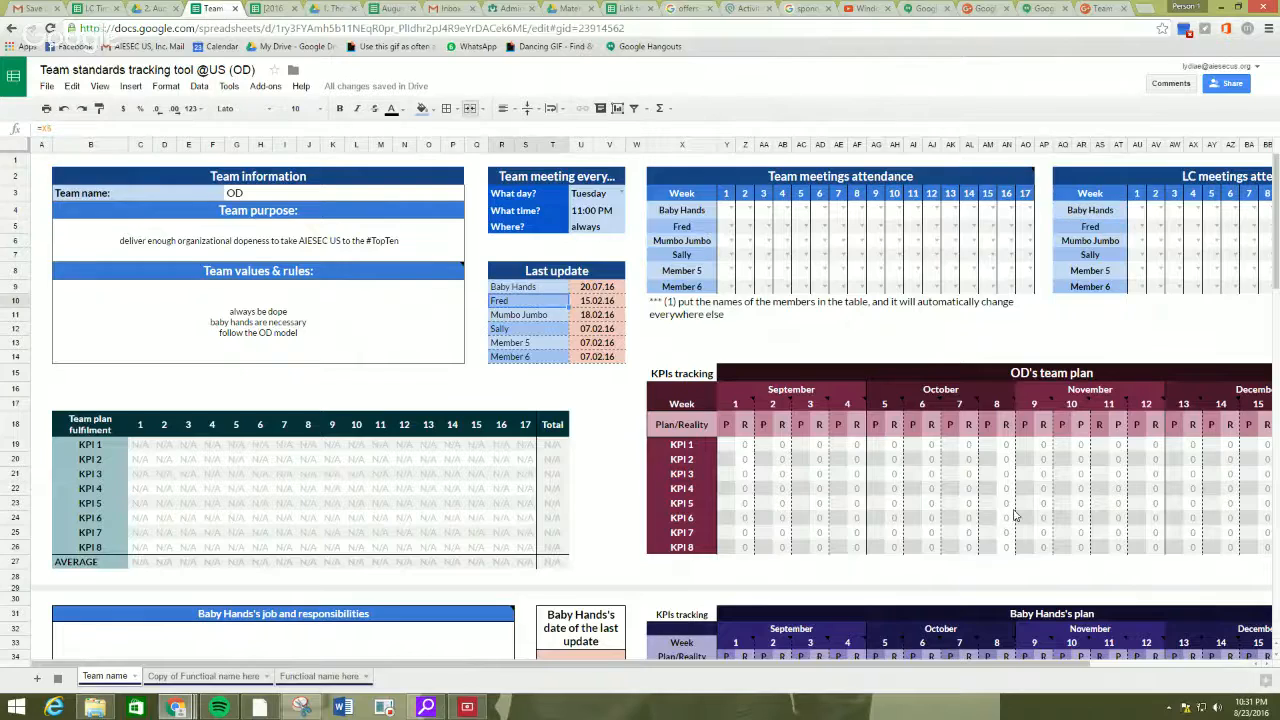
{"action": "scroll", "coordinate": [1015, 515], "scroll_direction": "down", "scroll_amount": 4}
{"action": "left_click", "coordinate": [1080, 440]}
{"action": "scroll", "coordinate": [1035, 521], "scroll_direction": "down", "scroll_amount": 3}
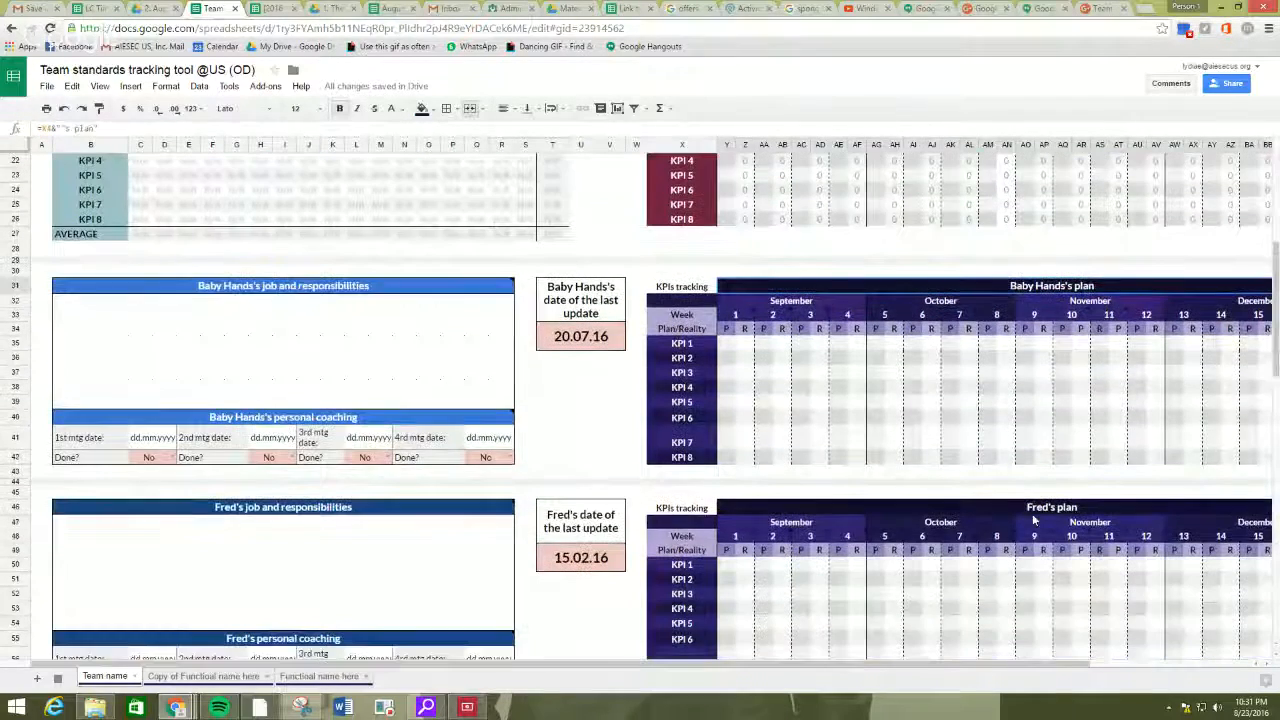
{"action": "scroll", "coordinate": [975, 345], "scroll_direction": "down", "scroll_amount": 8}
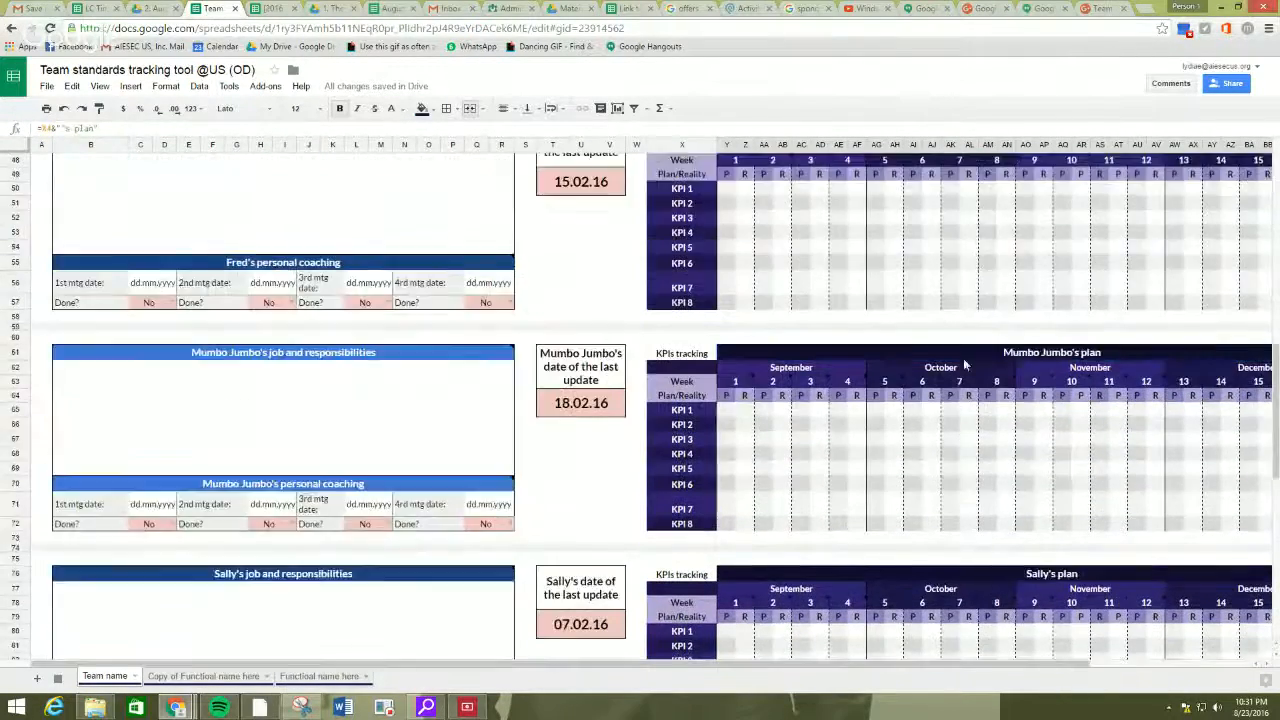
{"action": "scroll", "coordinate": [943, 397], "scroll_direction": "down", "scroll_amount": 7}
{"action": "scroll", "coordinate": [875, 446], "scroll_direction": "up", "scroll_amount": 12}
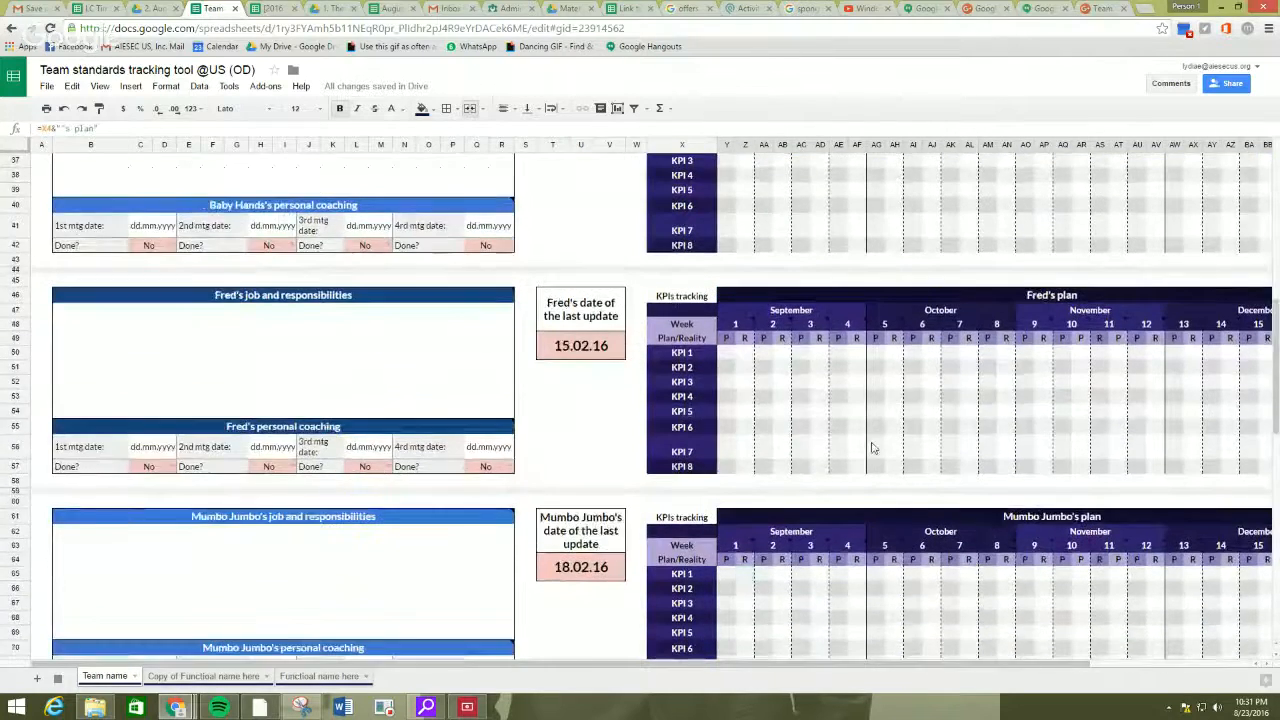
{"action": "scroll", "coordinate": [860, 447], "scroll_direction": "up", "scroll_amount": 10}
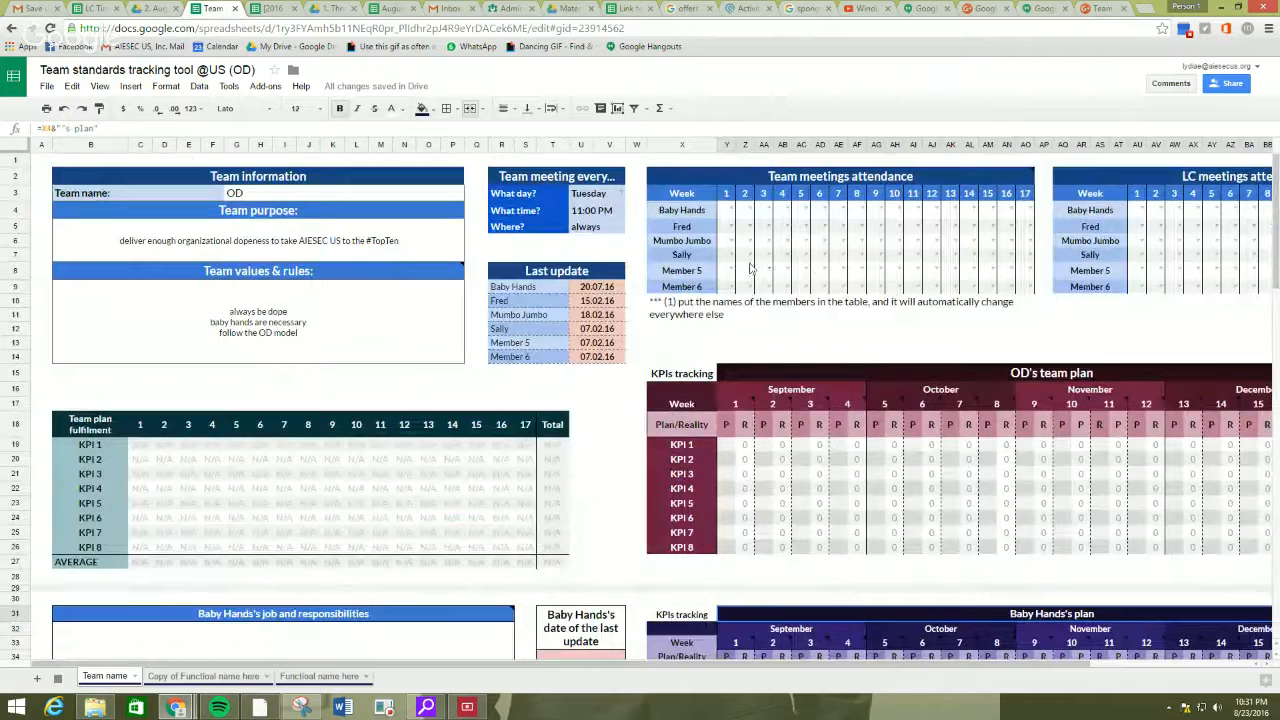
Record week 1 team meeting attendance as Y, Y, N and Y for the first four members.
{"action": "scroll", "coordinate": [592, 666], "scroll_direction": "right", "scroll_amount": 4}
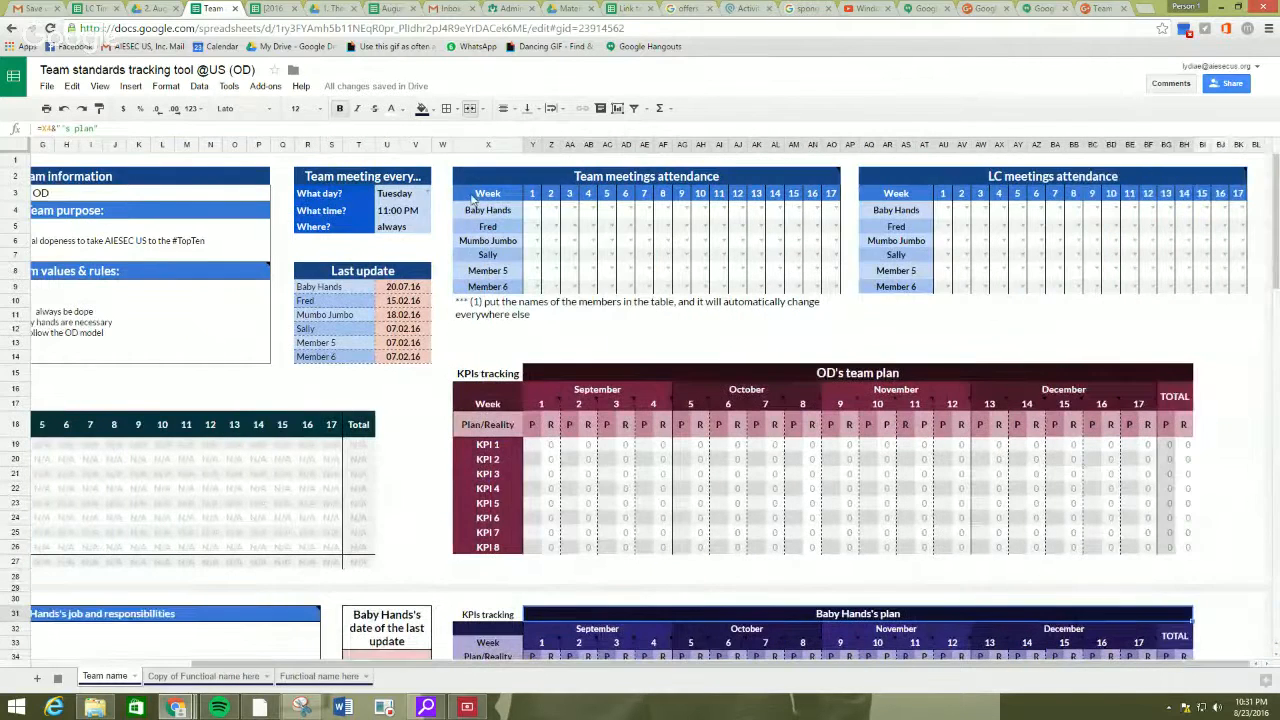
{"action": "left_click", "coordinate": [535, 210]}
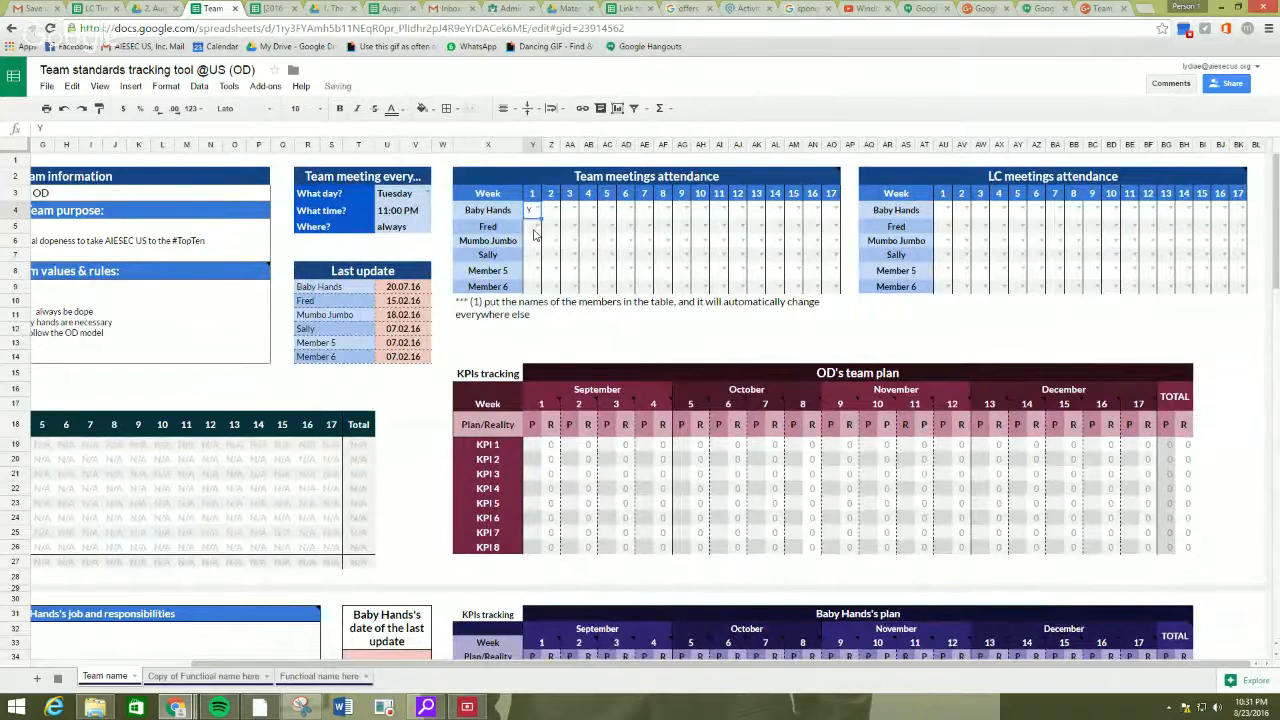
{"action": "type", "text": "Y"}
{"action": "key", "text": "Return"}
{"action": "type", "text": "Y"}
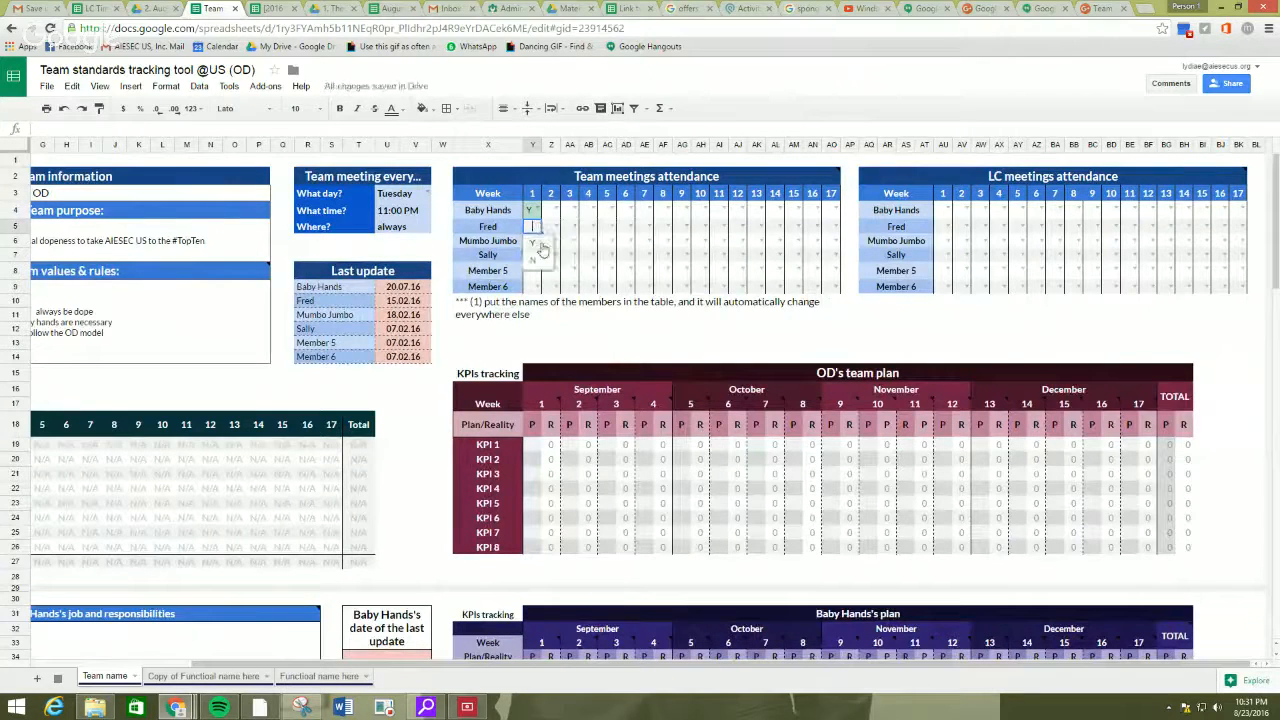
{"action": "key", "text": "Return"}
{"action": "type", "text": "N"}
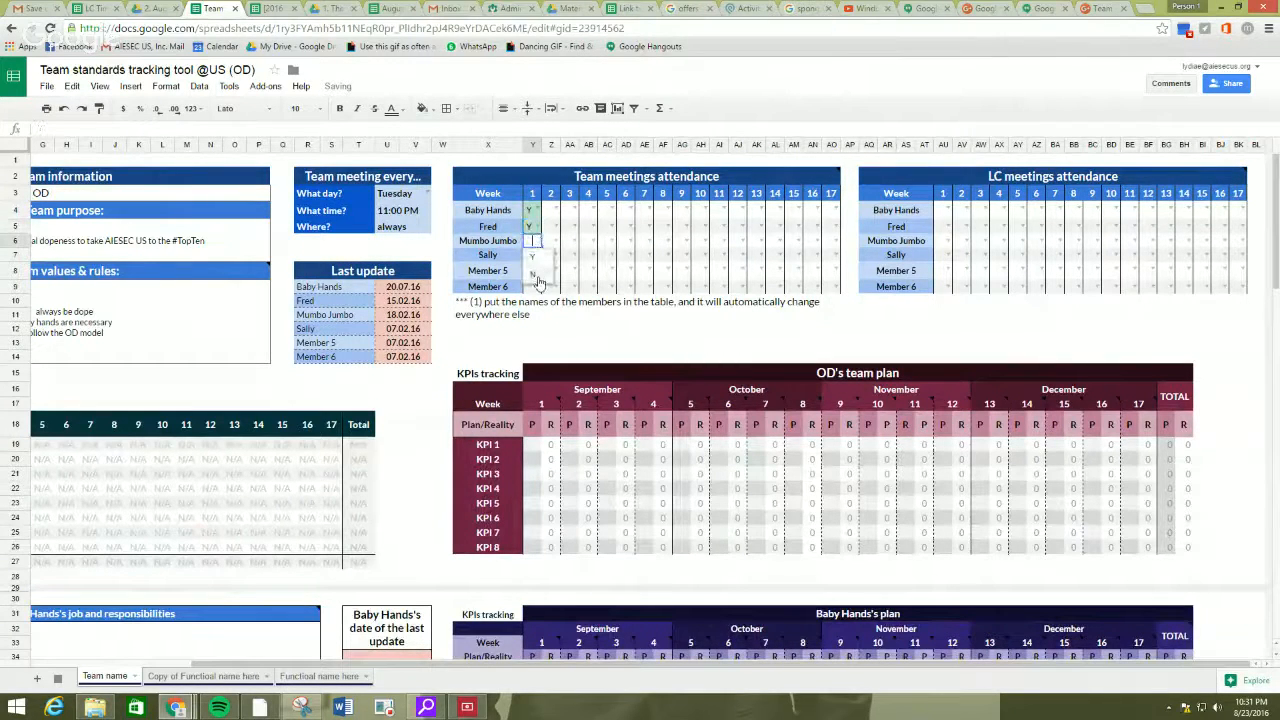
{"action": "key", "text": "Return"}
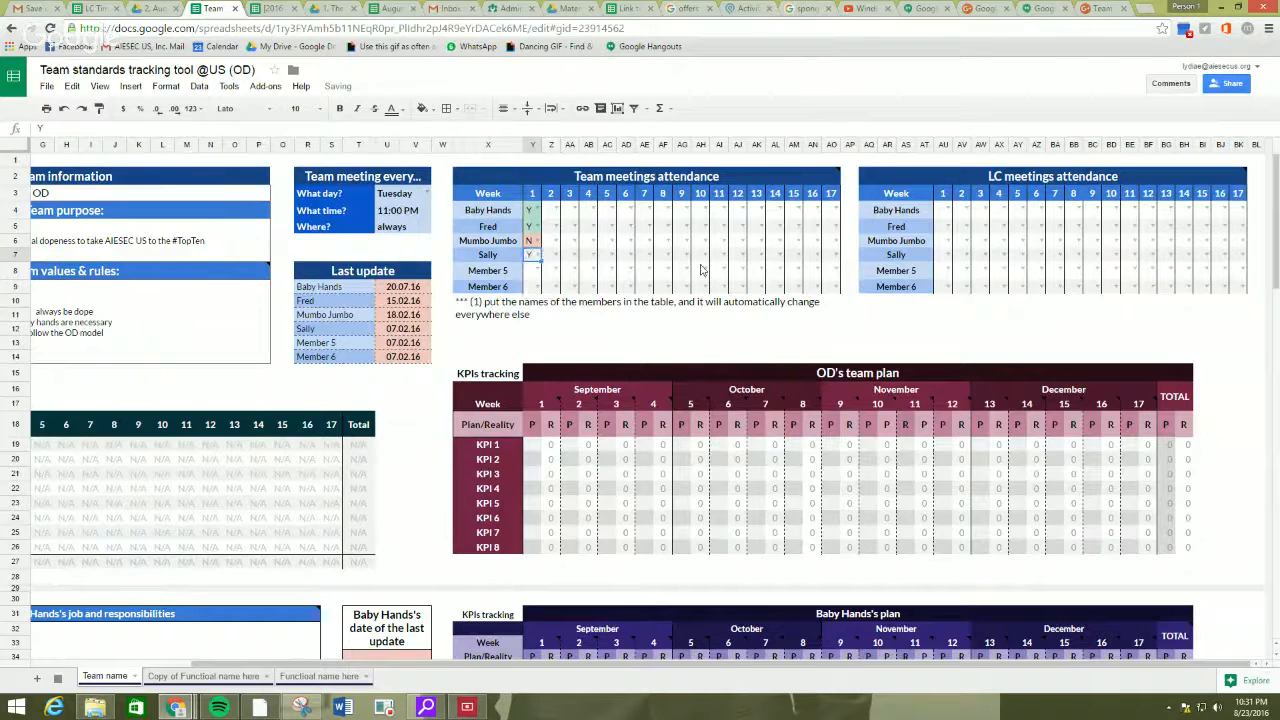
{"action": "type", "text": "Y"}
Mark the first member's week 1 LC meeting attendance as Y.
{"action": "left_click", "coordinate": [941, 213]}
{"action": "left_click", "coordinate": [948, 209]}
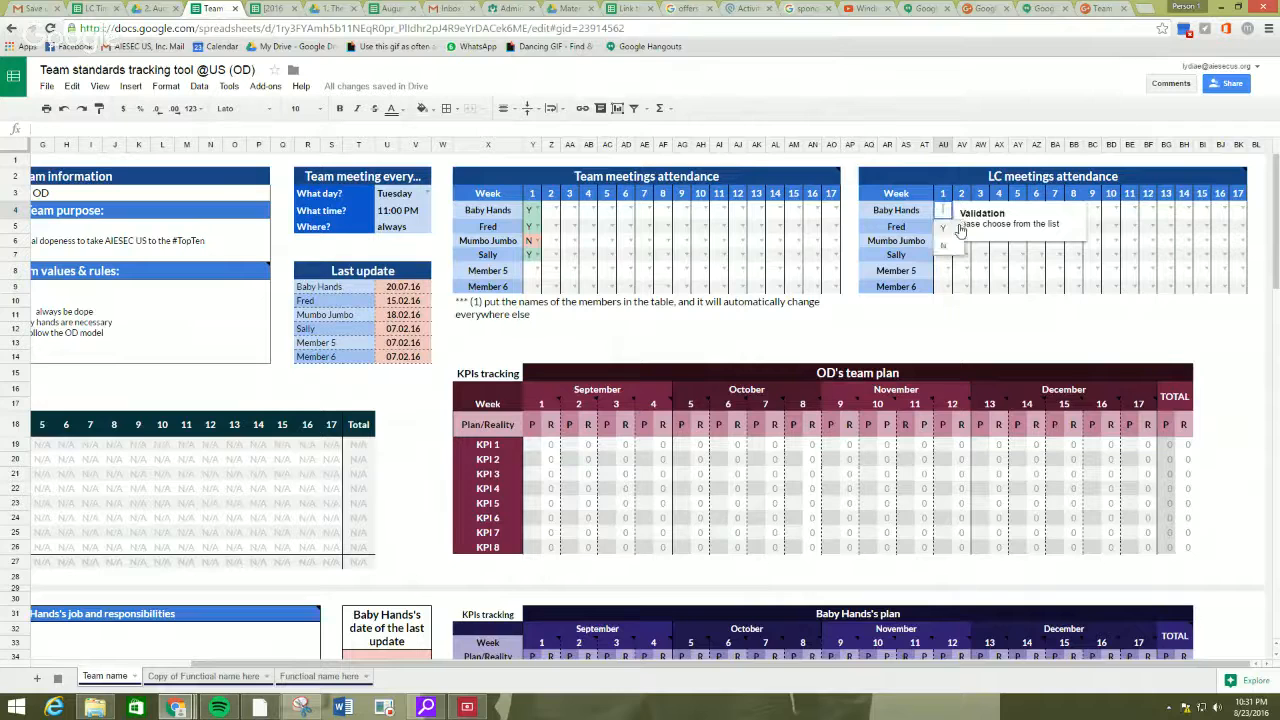
{"action": "left_click", "coordinate": [946, 228]}
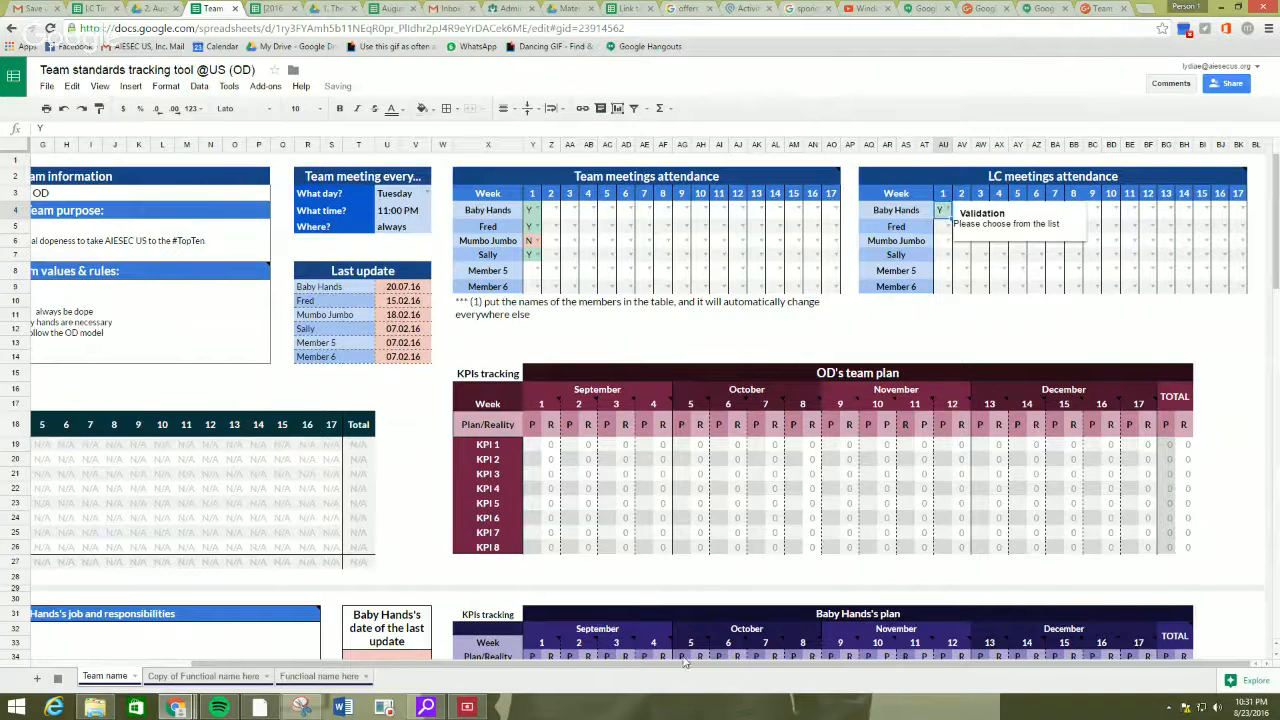
Examine the team plan heading and the formula cells of the Team plan fulfilment table.
{"action": "left_click_drag", "start_coordinate": [680, 663], "coordinate": [502, 671]}
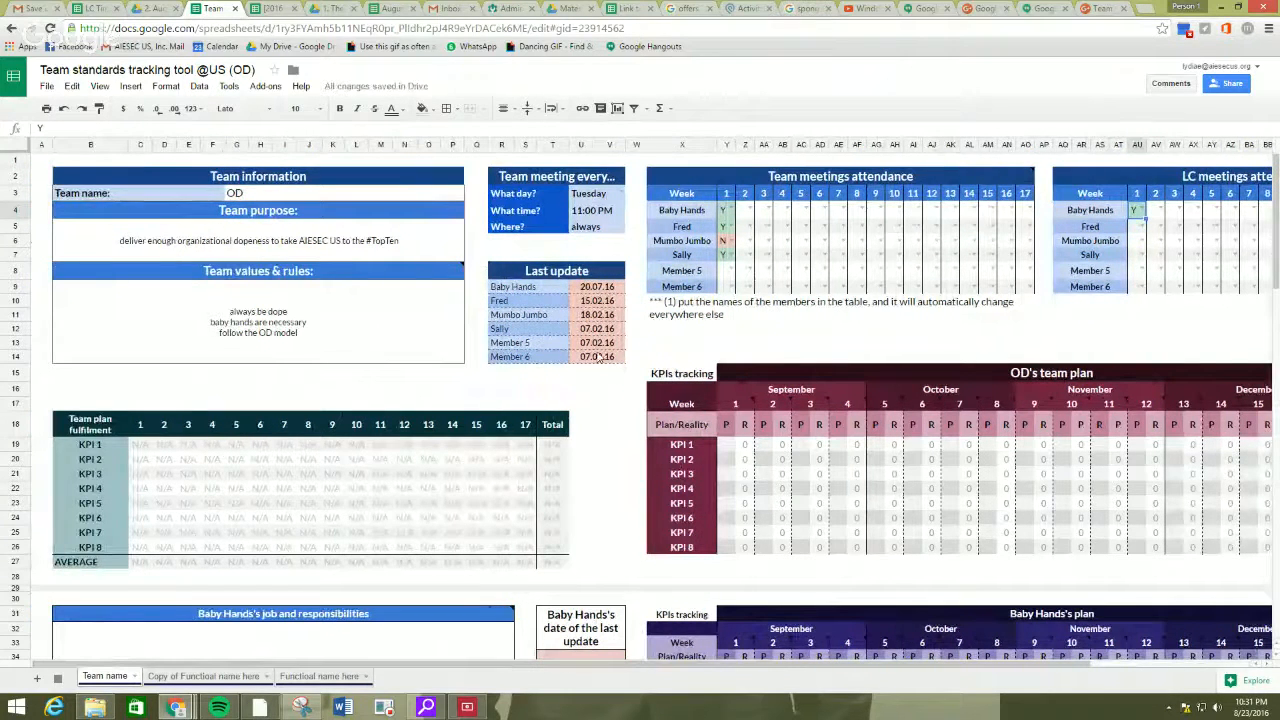
{"action": "left_click", "coordinate": [585, 410]}
{"action": "scroll", "coordinate": [620, 380], "scroll_direction": "down", "scroll_amount": 1}
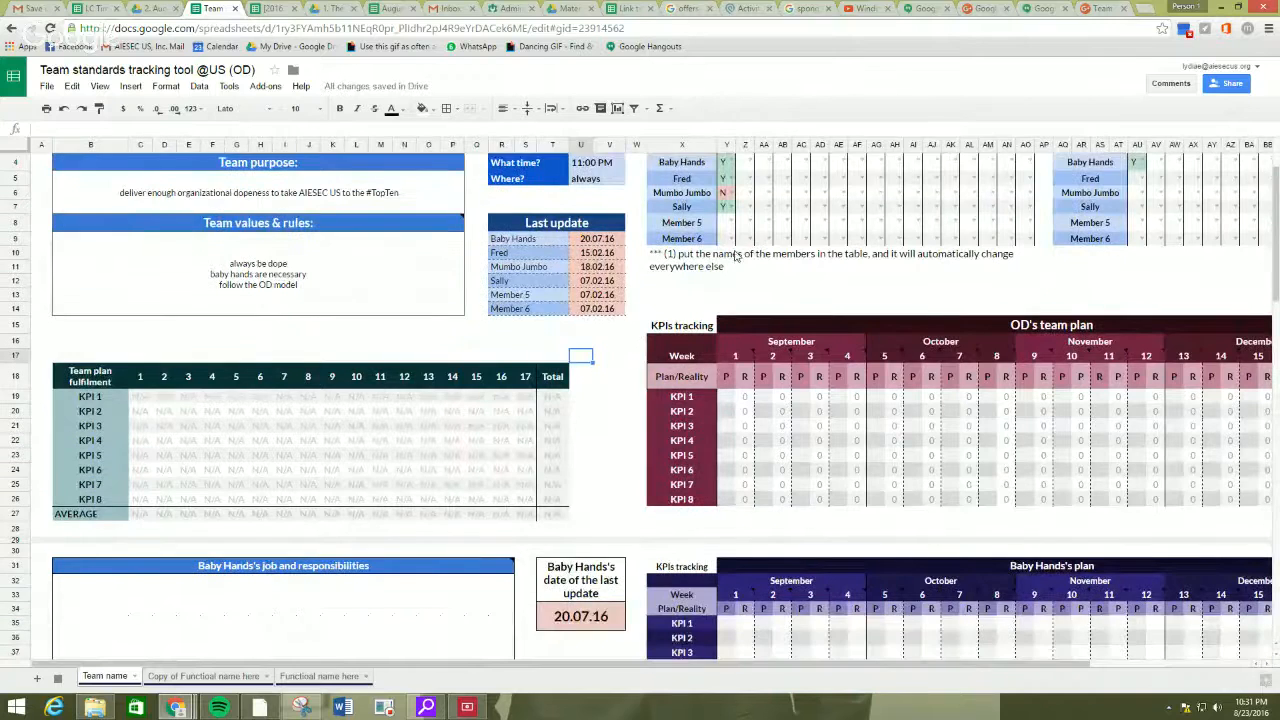
{"action": "left_click", "coordinate": [993, 334]}
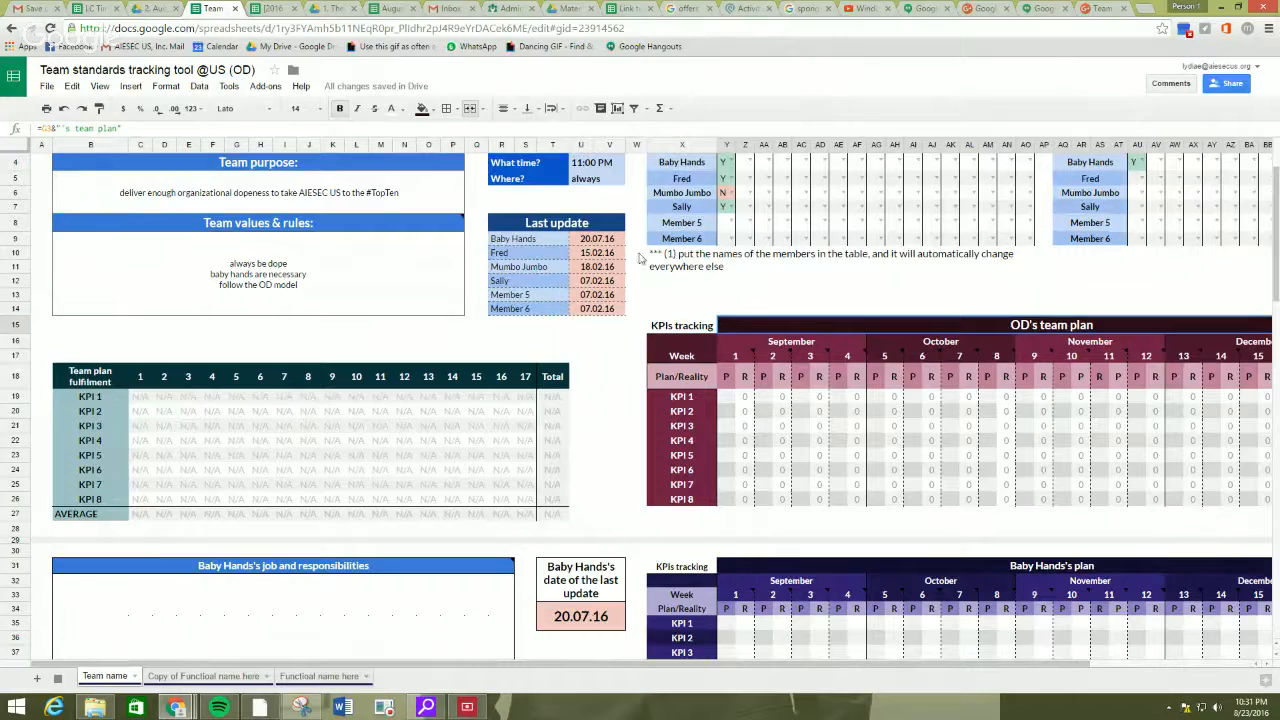
{"action": "left_click", "coordinate": [222, 424]}
{"action": "left_click", "coordinate": [165, 428]}
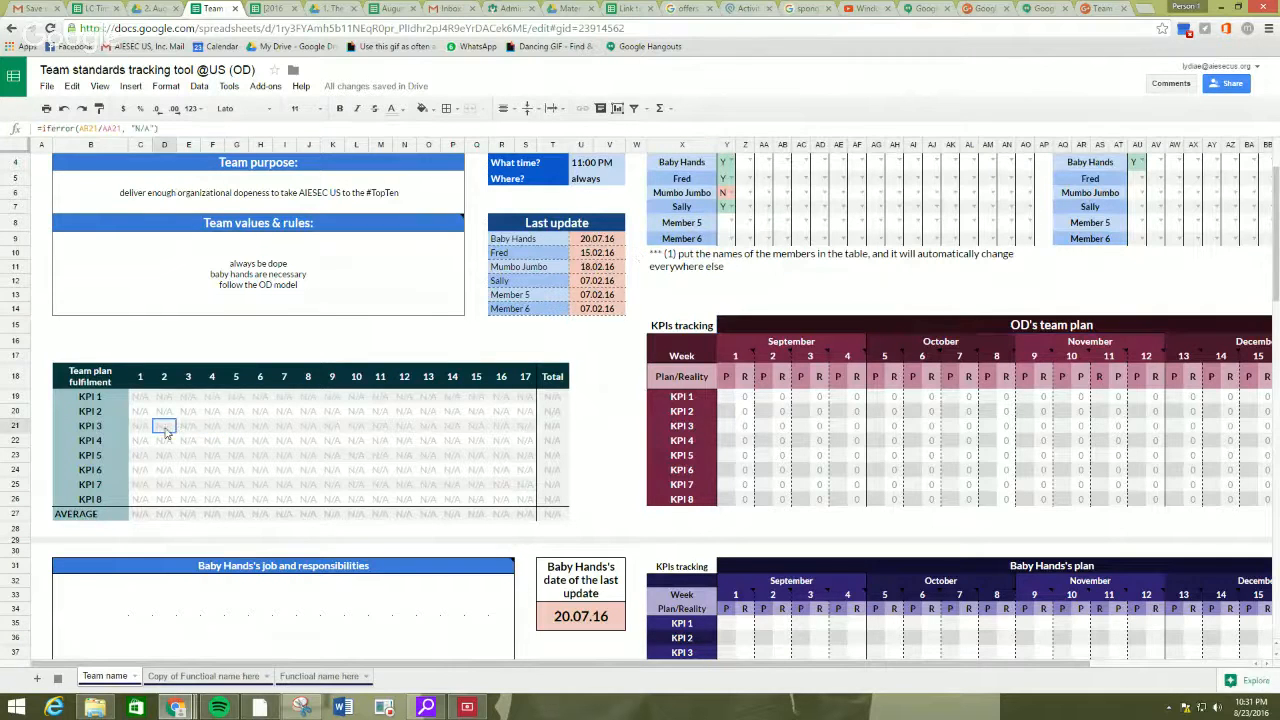
{"action": "left_click", "coordinate": [160, 483]}
{"action": "left_click", "coordinate": [309, 484]}
{"action": "left_click", "coordinate": [434, 471]}
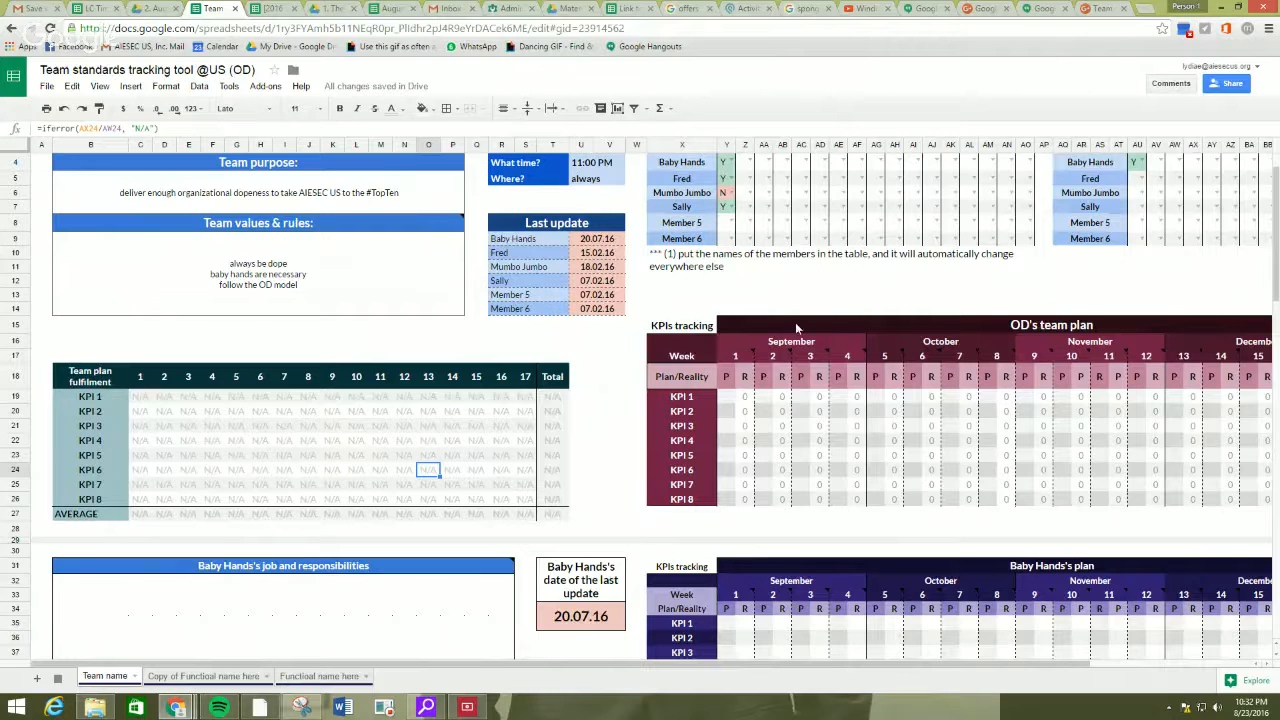
Check the date-range notes attached to the week numbers across the OD team plan.
{"action": "left_click", "coordinate": [1050, 325]}
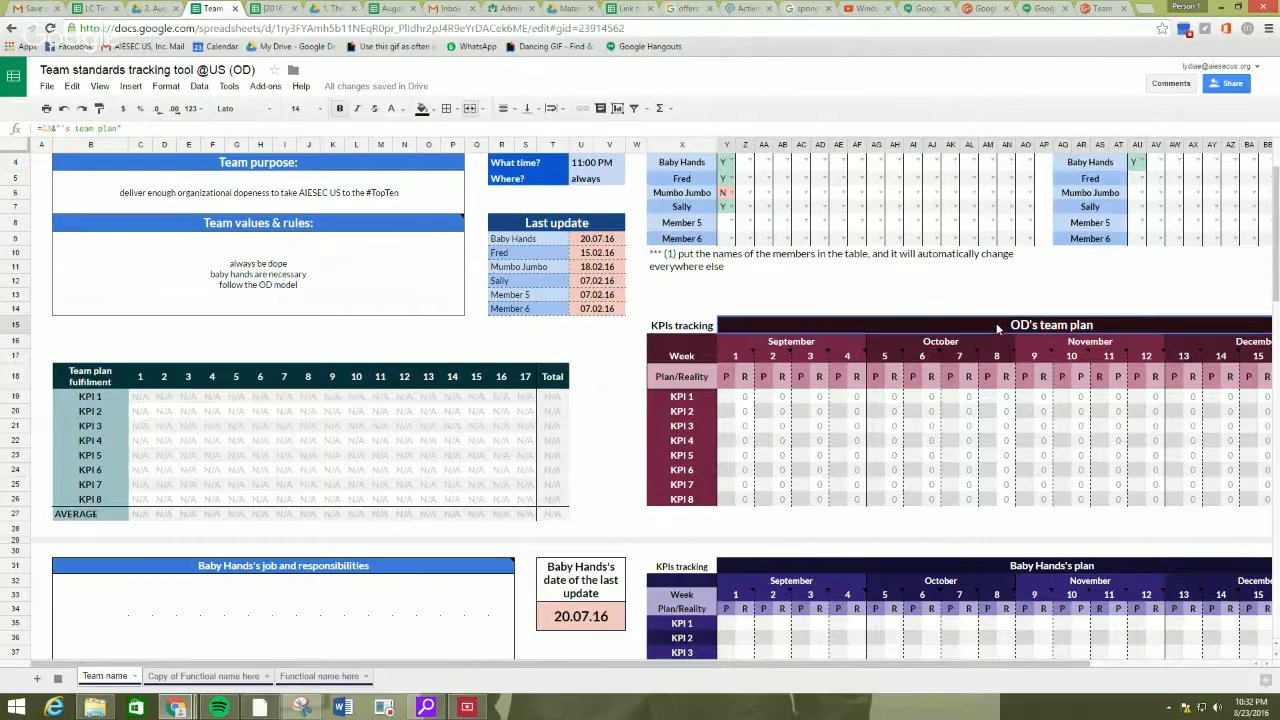
{"action": "left_click_drag", "start_coordinate": [850, 664], "coordinate": [1042, 649]}
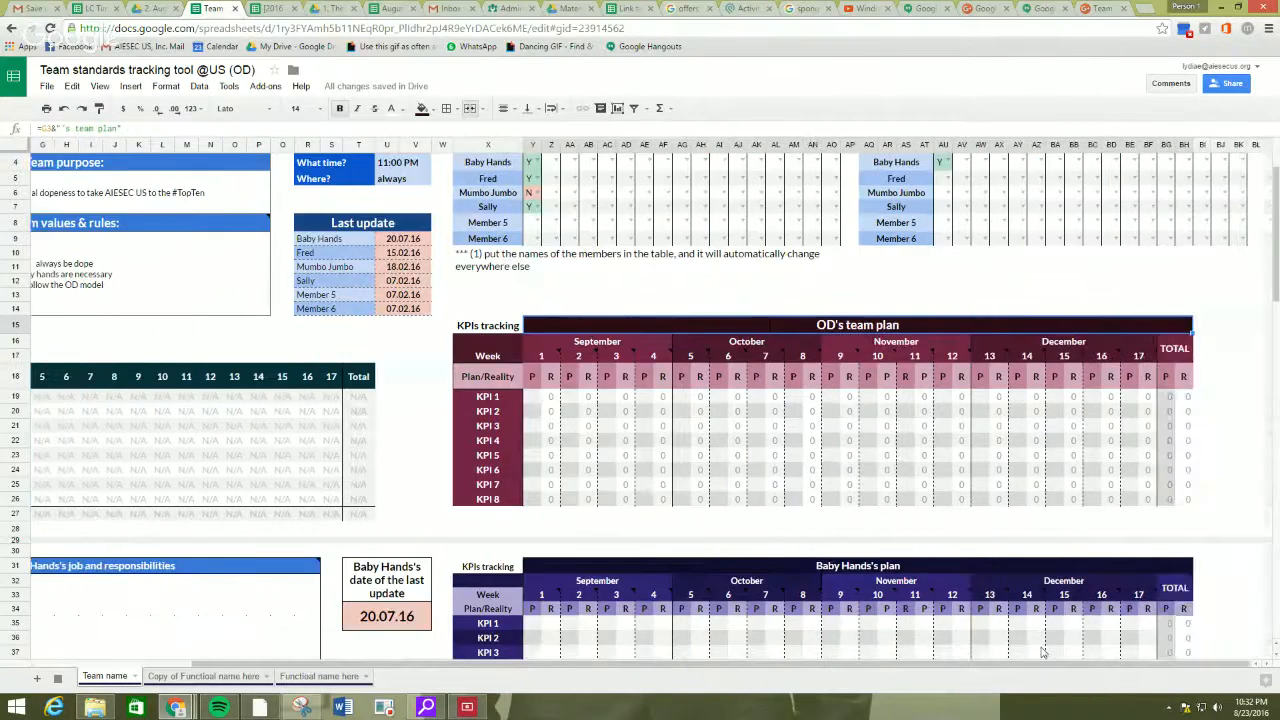
{"action": "mouse_move", "coordinate": [543, 362]}
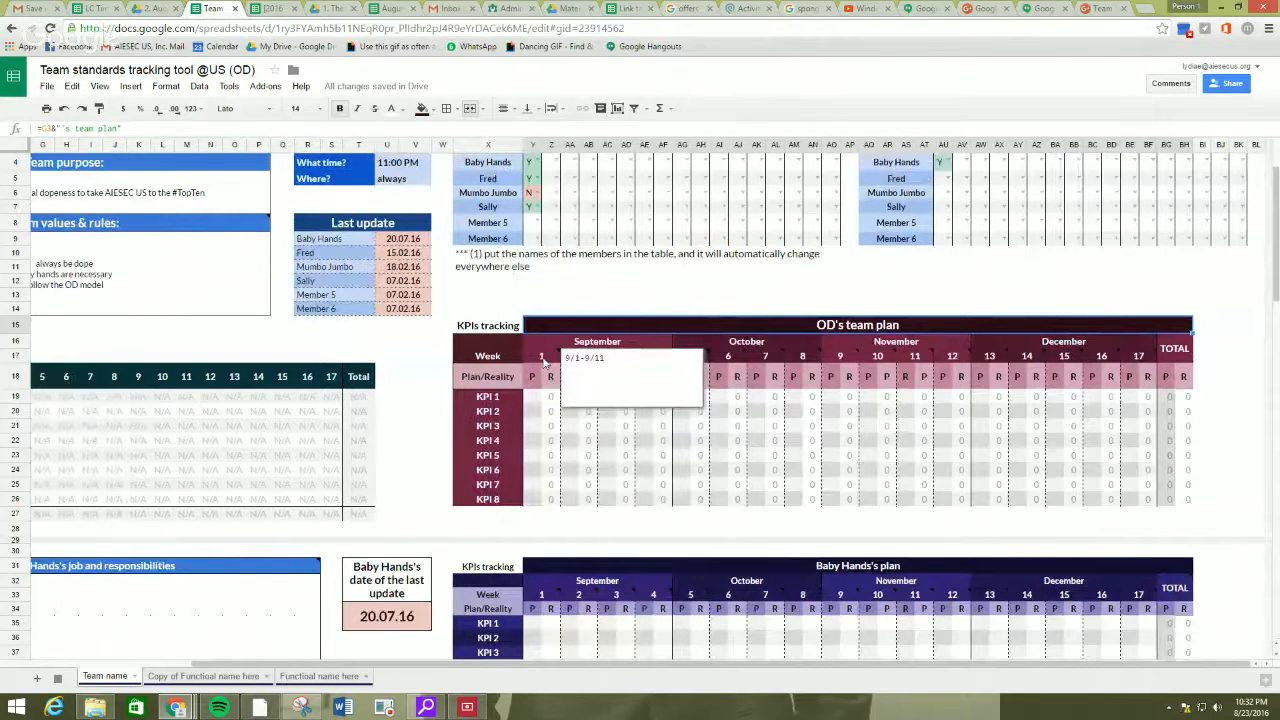
{"action": "mouse_move", "coordinate": [704, 362]}
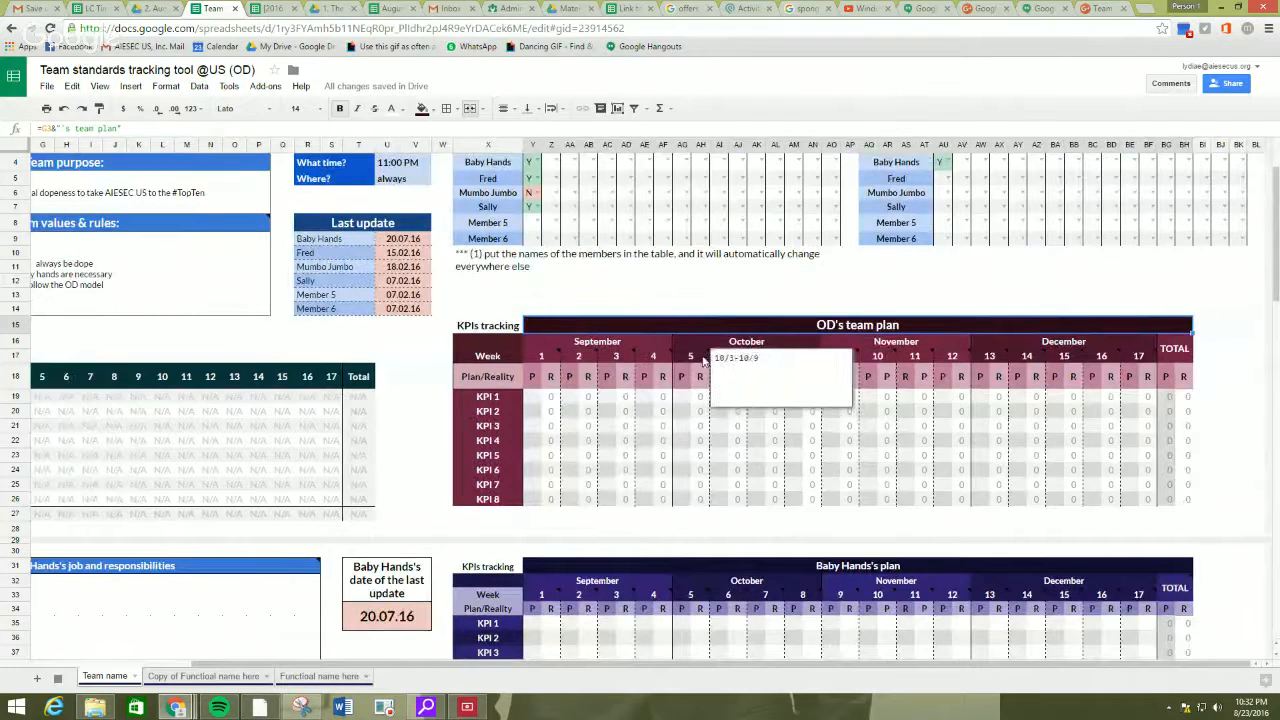
{"action": "mouse_move", "coordinate": [970, 362]}
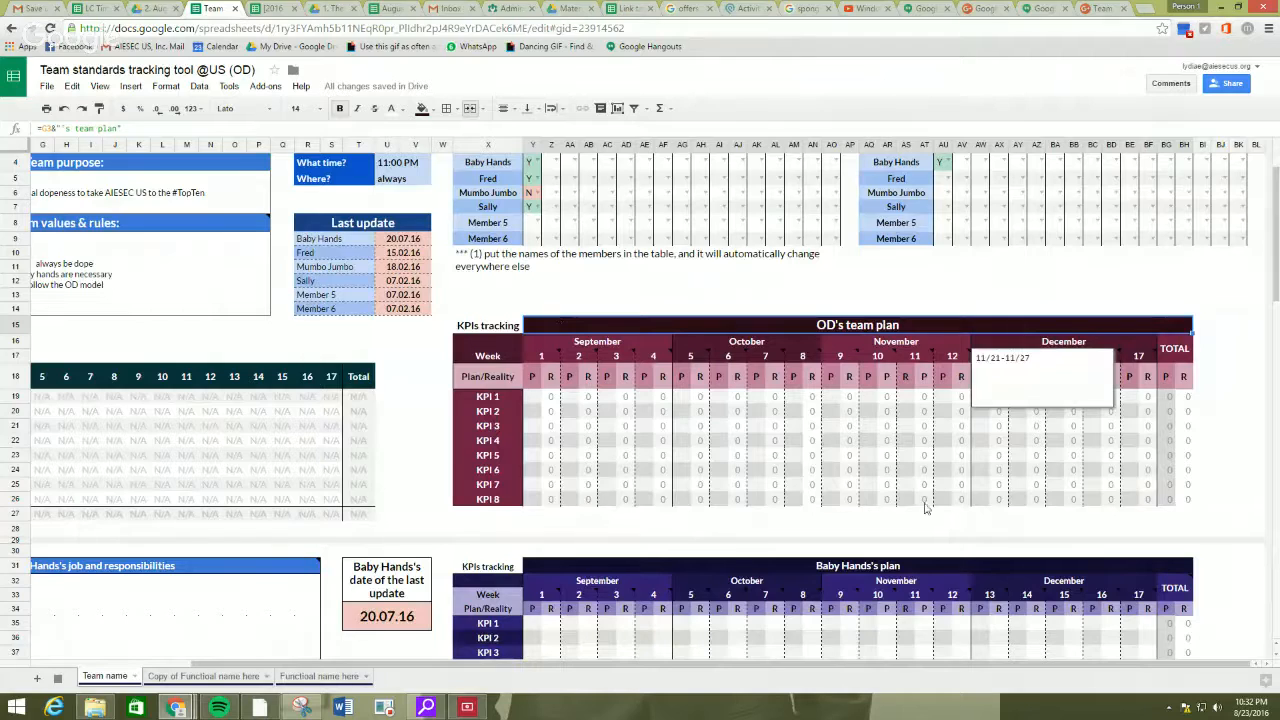
Rename KPI 1 as "# of opens" and KPI 2 as "# of EPs contacted" in the Team plan fulfilment table.
{"action": "scroll", "coordinate": [425, 320], "scroll_direction": "left", "scroll_amount": 4}
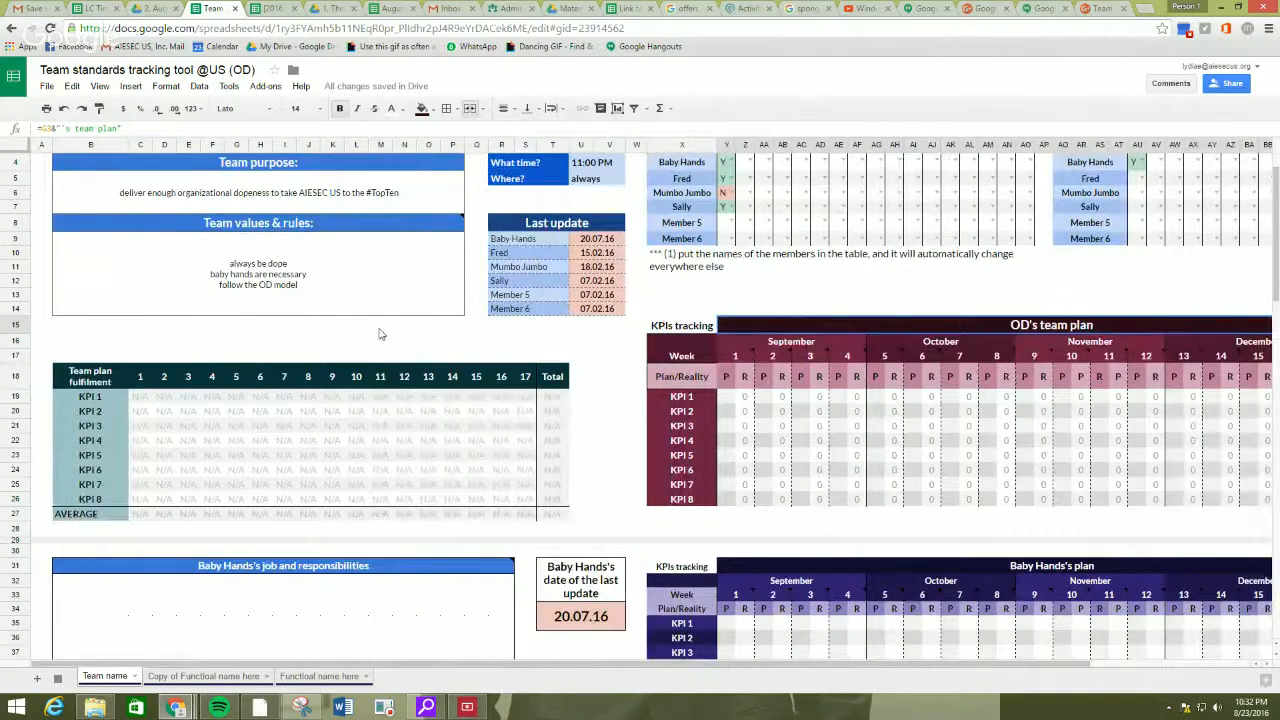
{"action": "left_click", "coordinate": [99, 398]}
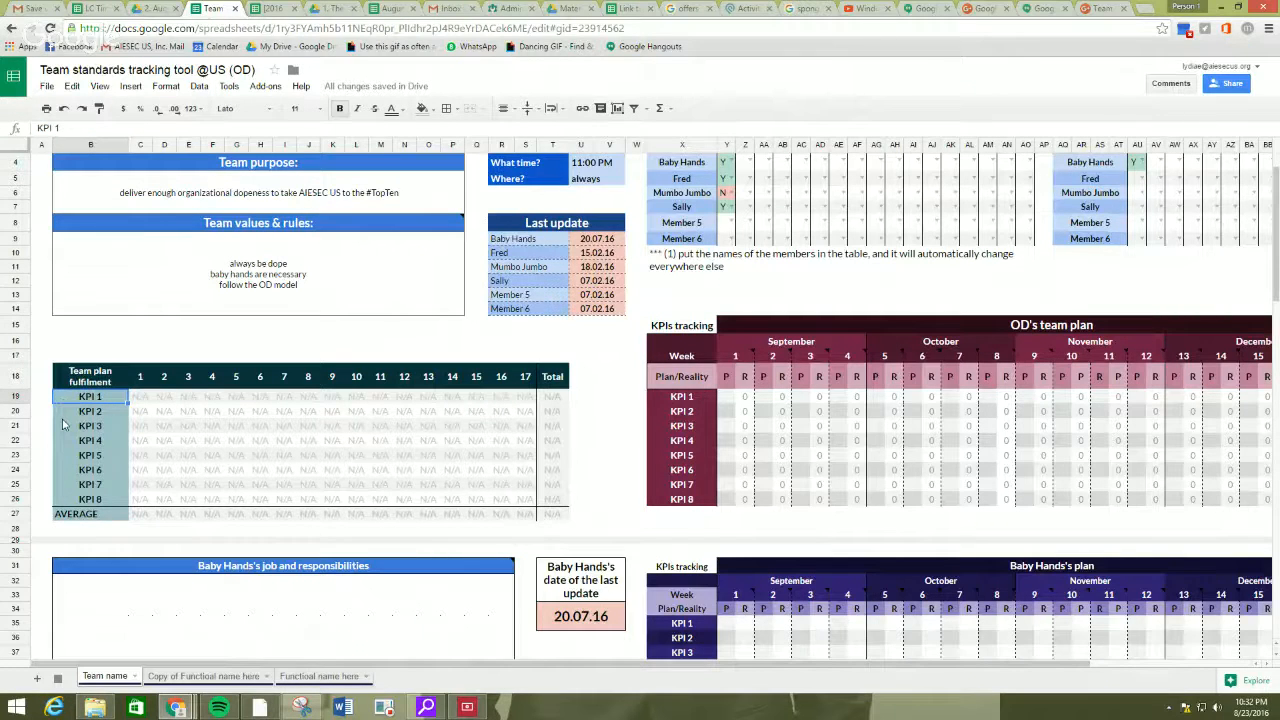
{"action": "type", "text": "# of opens"}
{"action": "key", "text": "Return"}
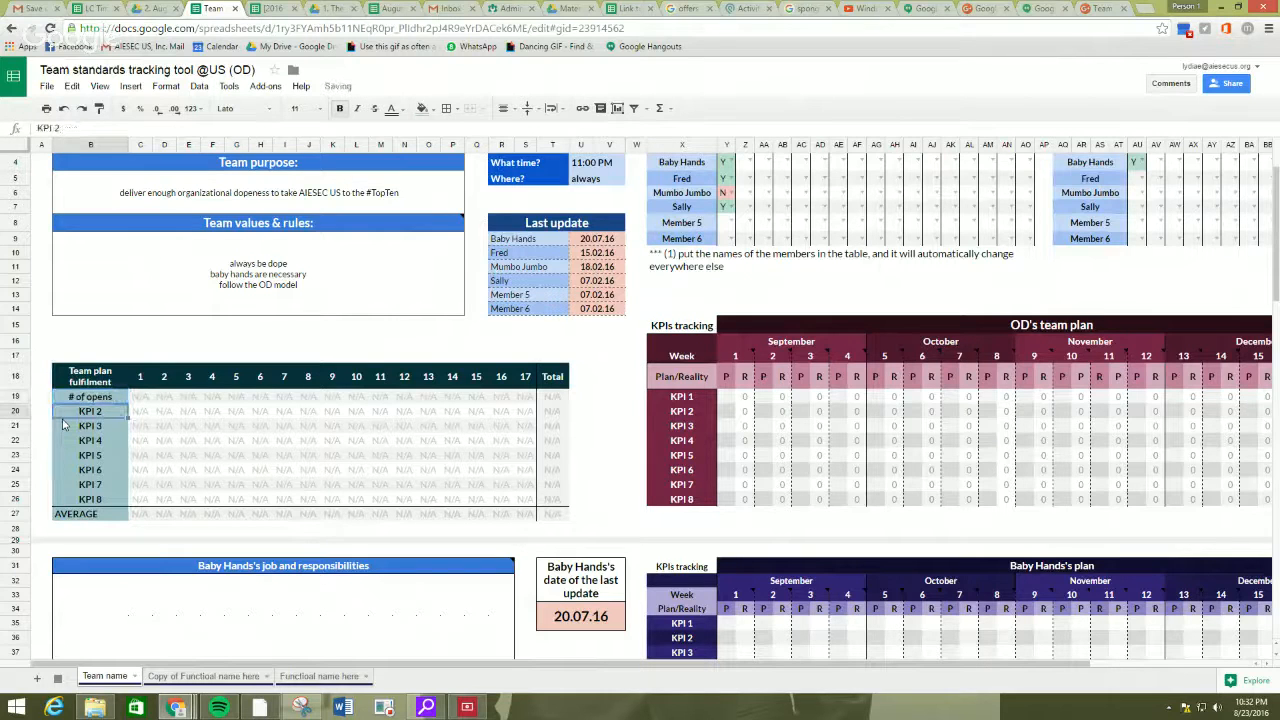
{"action": "type", "text": "# of EPS"}
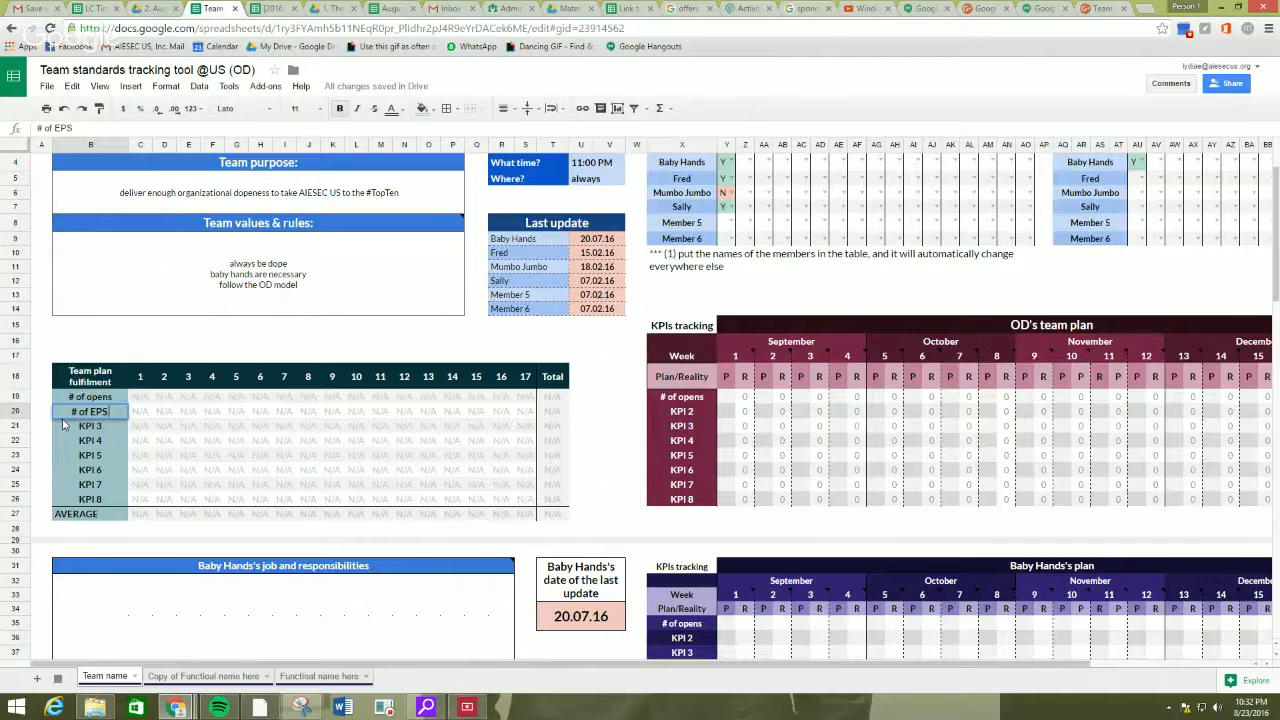
{"action": "key", "text": "BackSpace"}
{"action": "type", "text": "s contacted"}
{"action": "key", "text": "Return"}
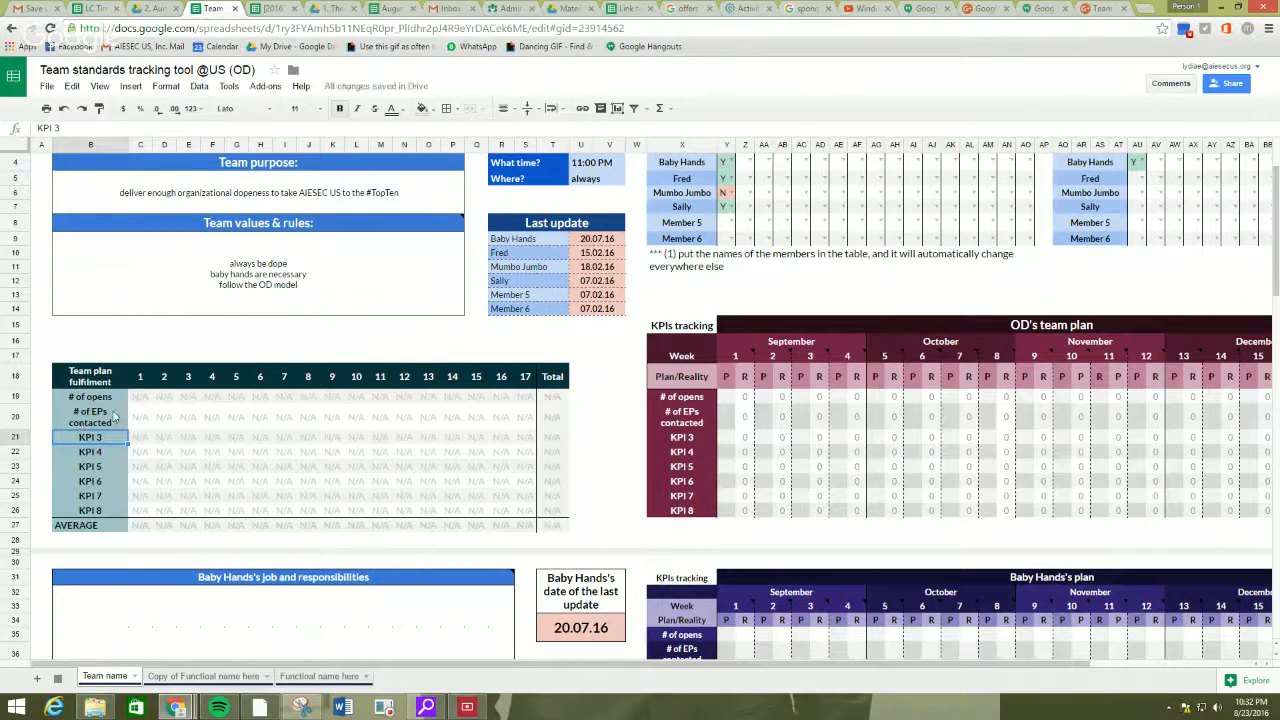
Examine how the first two KPI names are linked across the OD team plan and the individual members' plans.
{"action": "left_click", "coordinate": [107, 416]}
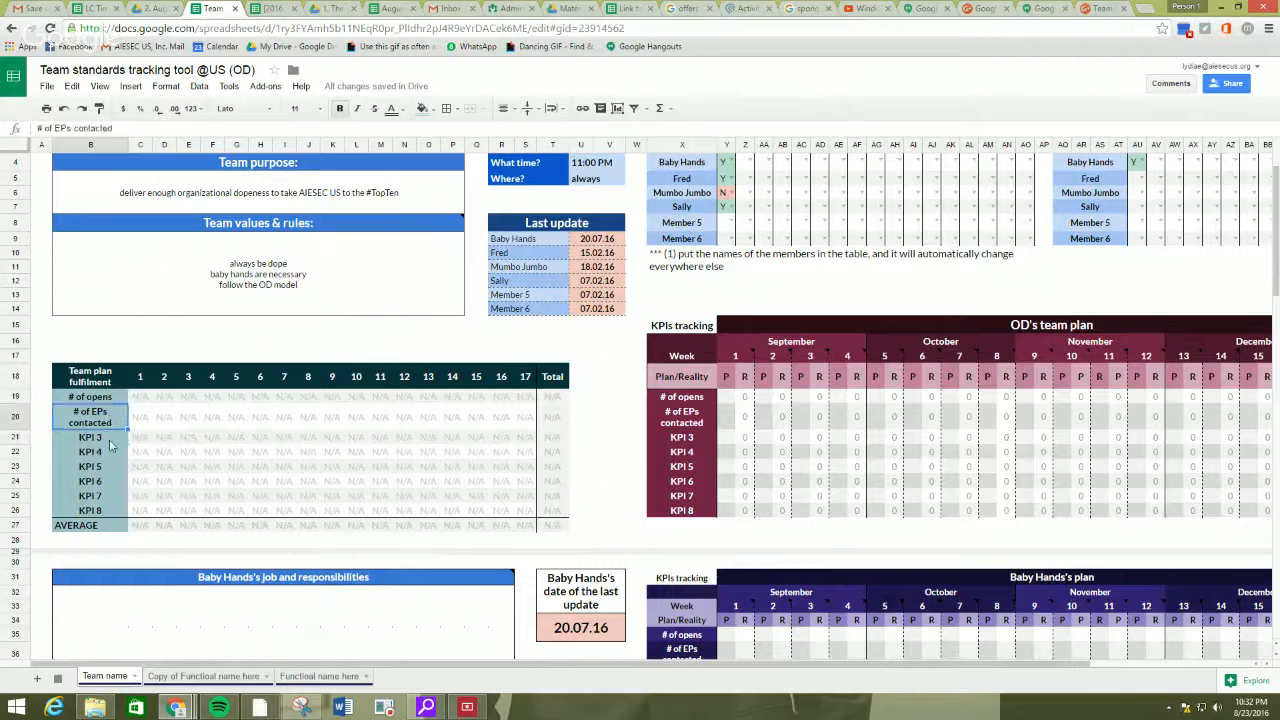
{"action": "scroll", "coordinate": [113, 446], "scroll_direction": "down", "scroll_amount": 2}
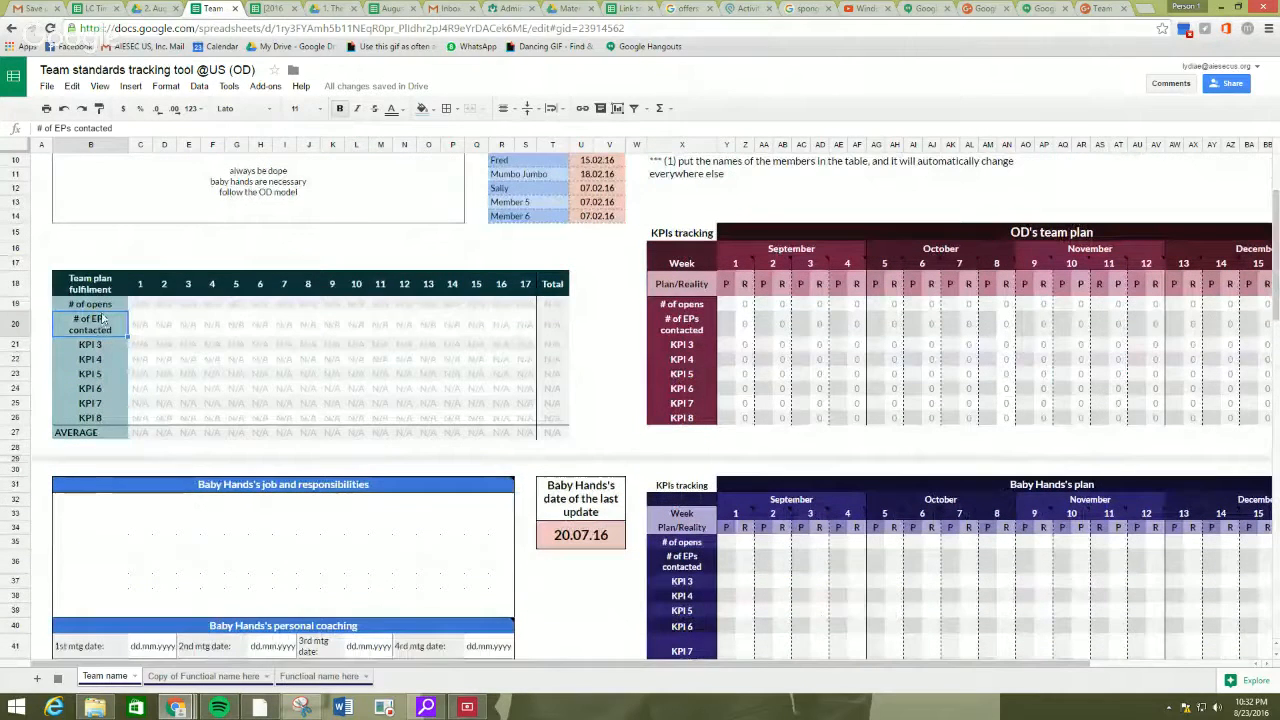
{"action": "left_click", "coordinate": [102, 305]}
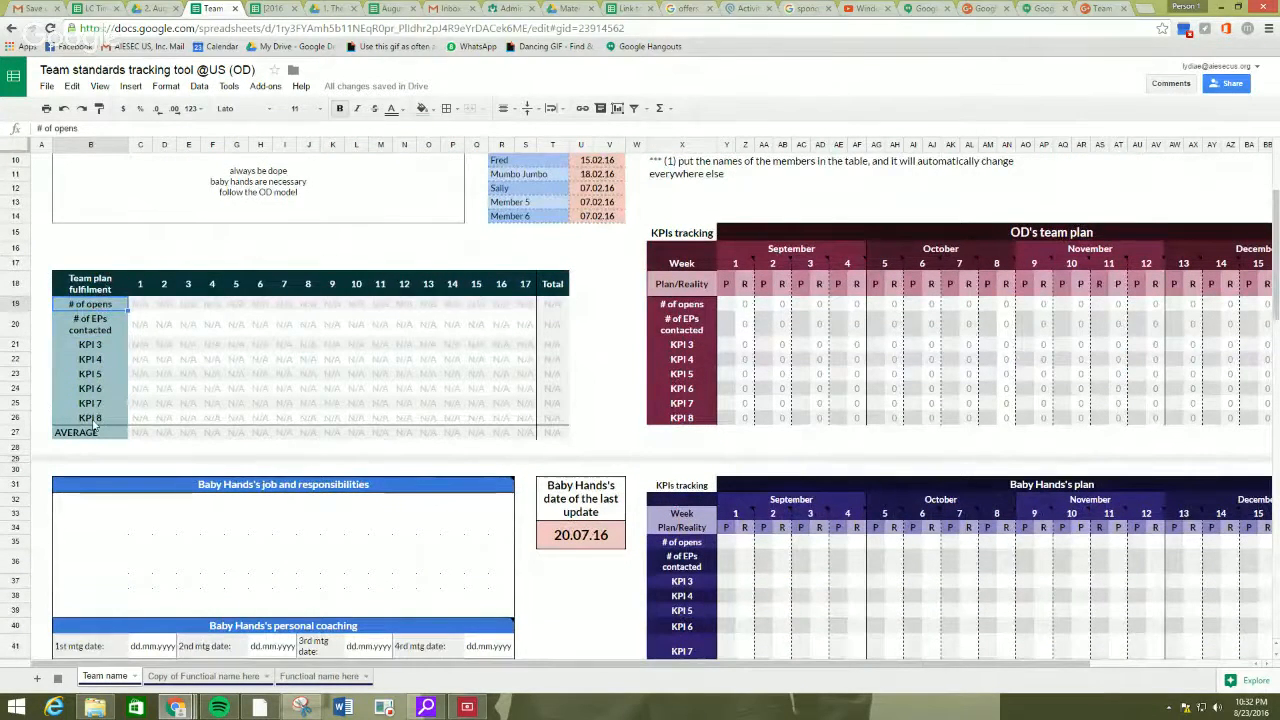
{"action": "scroll", "coordinate": [130, 260], "scroll_direction": "up", "scroll_amount": 2}
{"action": "left_click", "coordinate": [700, 400]}
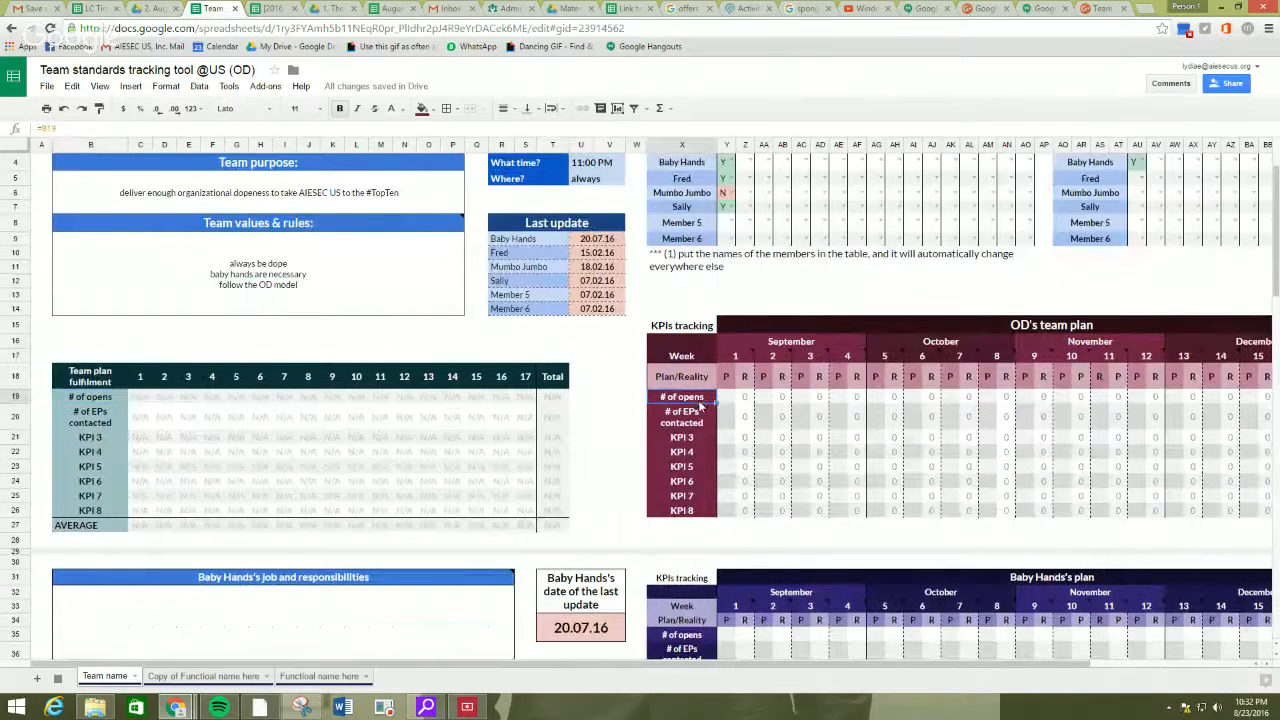
{"action": "scroll", "coordinate": [688, 404], "scroll_direction": "down", "scroll_amount": 2}
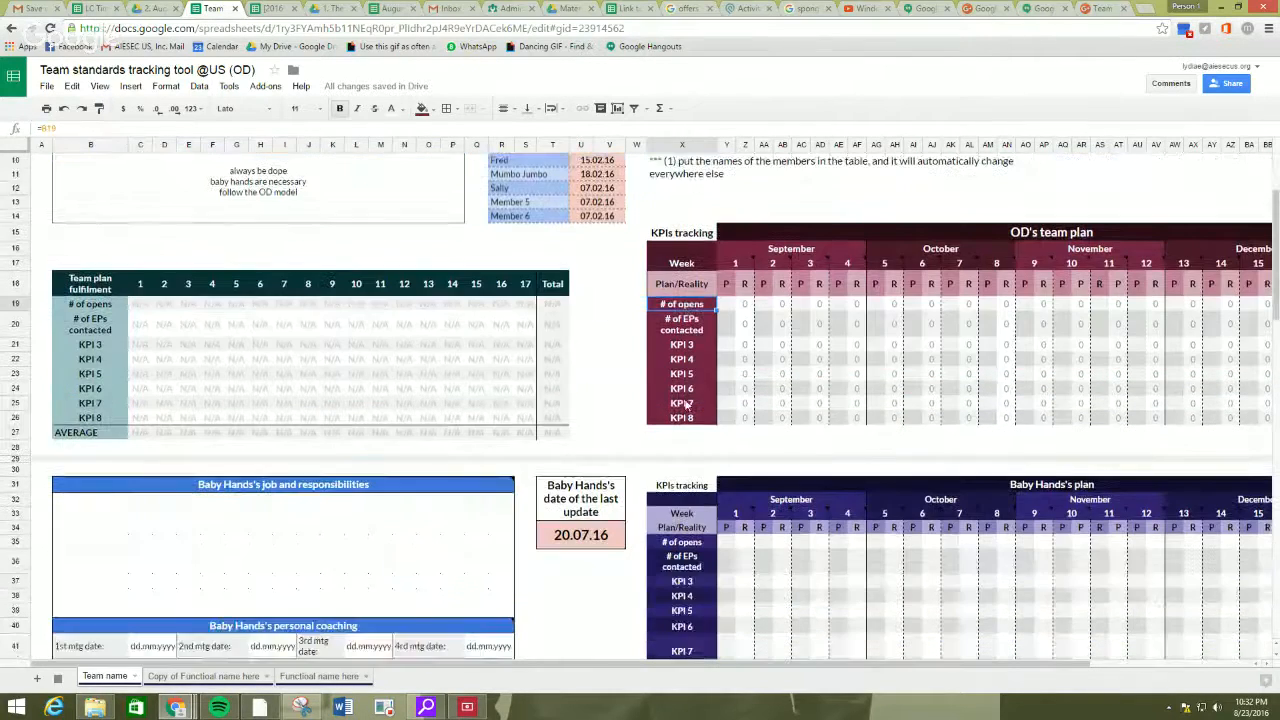
{"action": "scroll", "coordinate": [686, 404], "scroll_direction": "down", "scroll_amount": 3}
{"action": "left_click", "coordinate": [682, 418]}
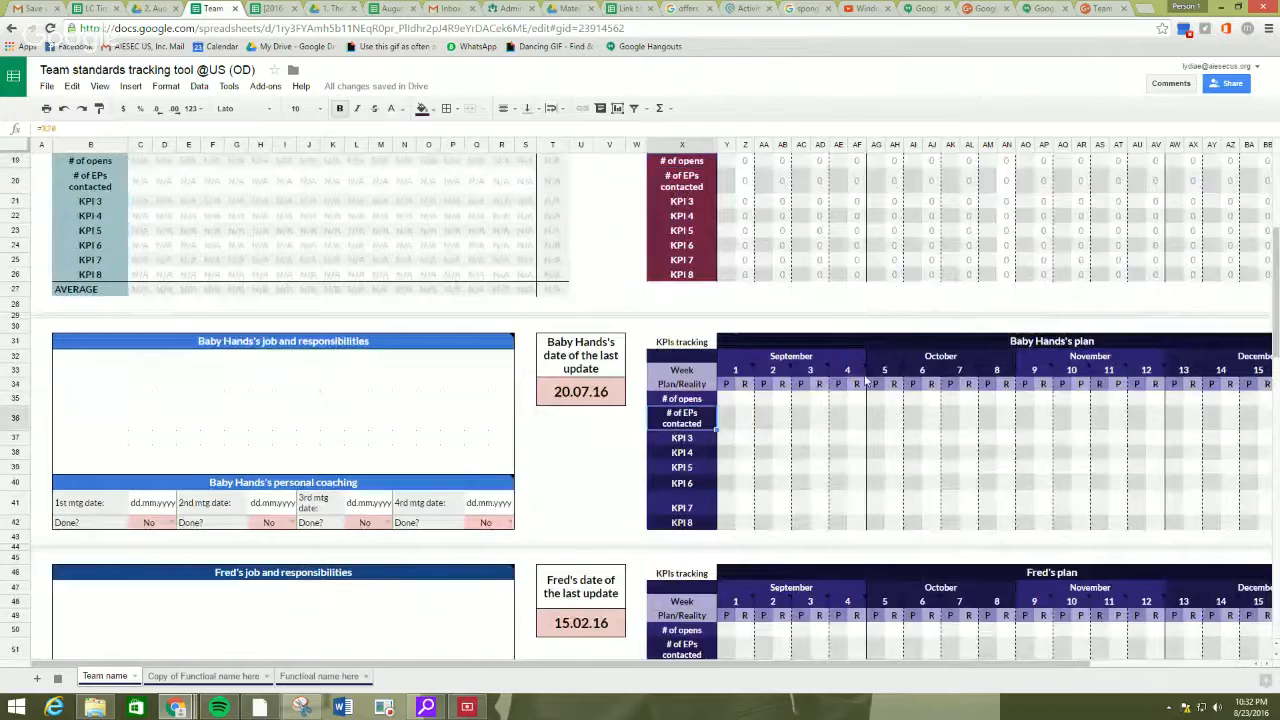
{"action": "scroll", "coordinate": [865, 381], "scroll_direction": "down", "scroll_amount": 7}
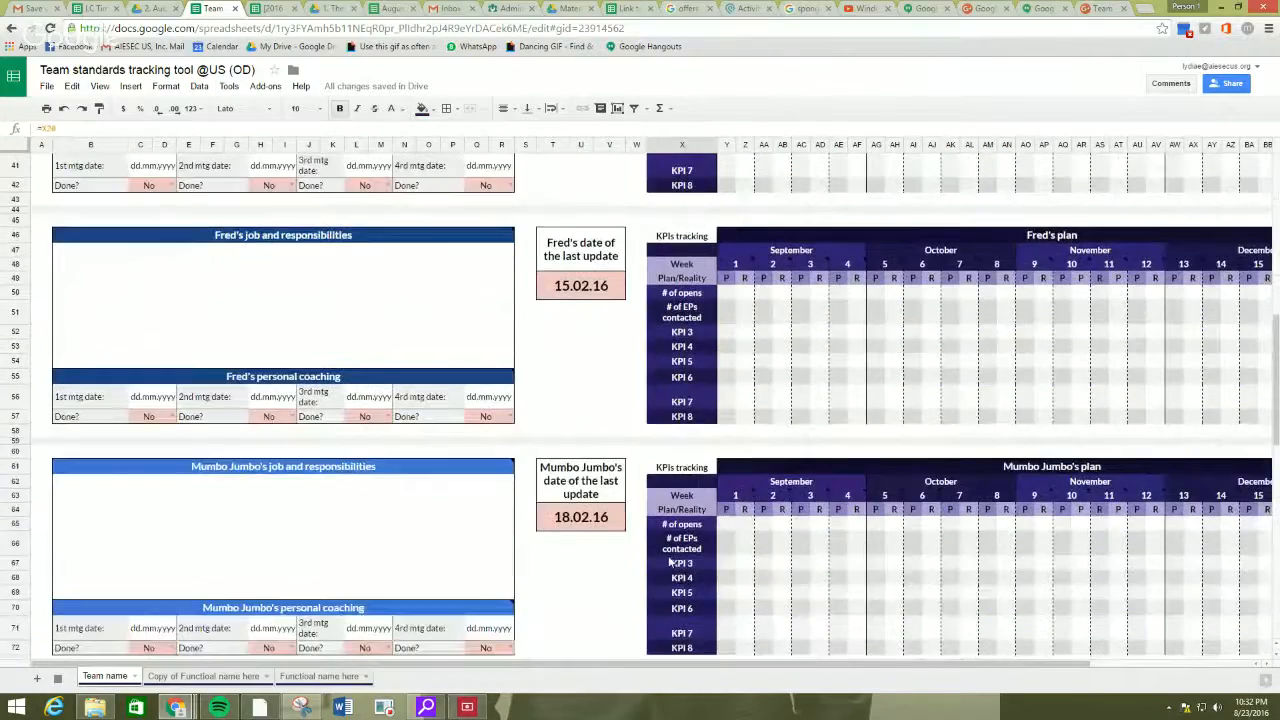
{"action": "scroll", "coordinate": [680, 558], "scroll_direction": "down", "scroll_amount": 5}
{"action": "scroll", "coordinate": [690, 553], "scroll_direction": "up", "scroll_amount": 14}
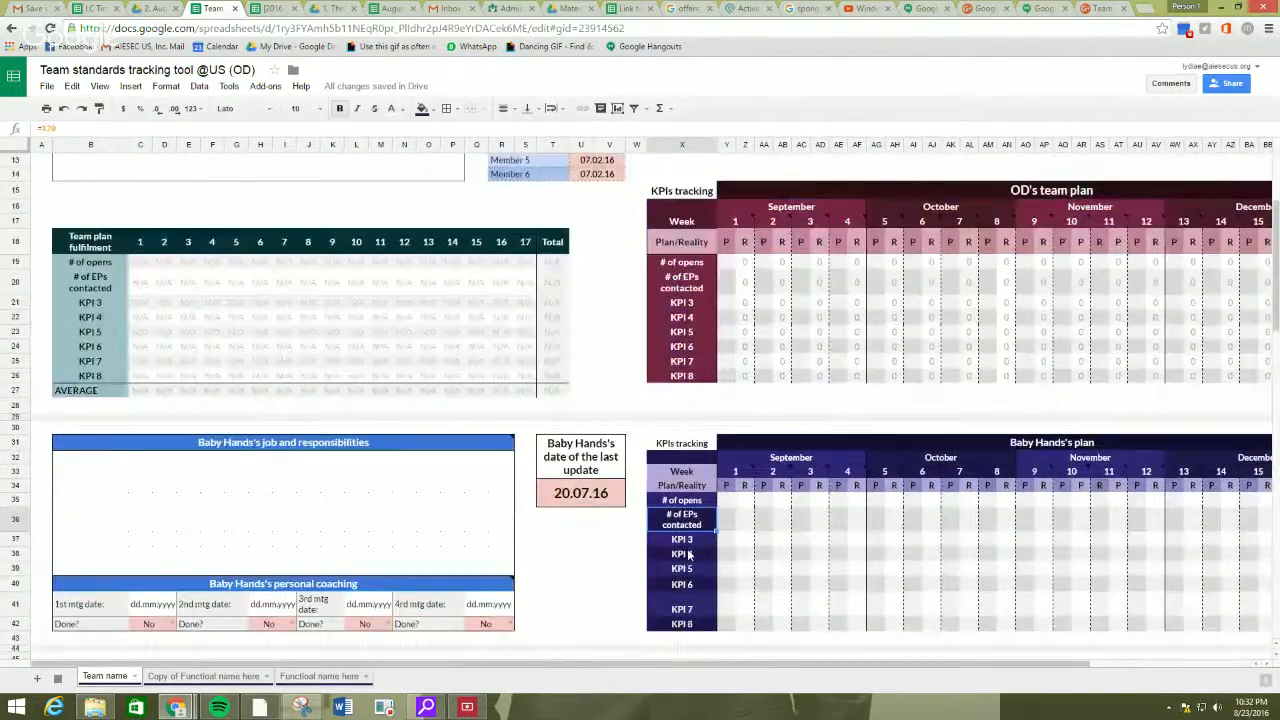
{"action": "scroll", "coordinate": [688, 555], "scroll_direction": "up", "scroll_amount": 4}
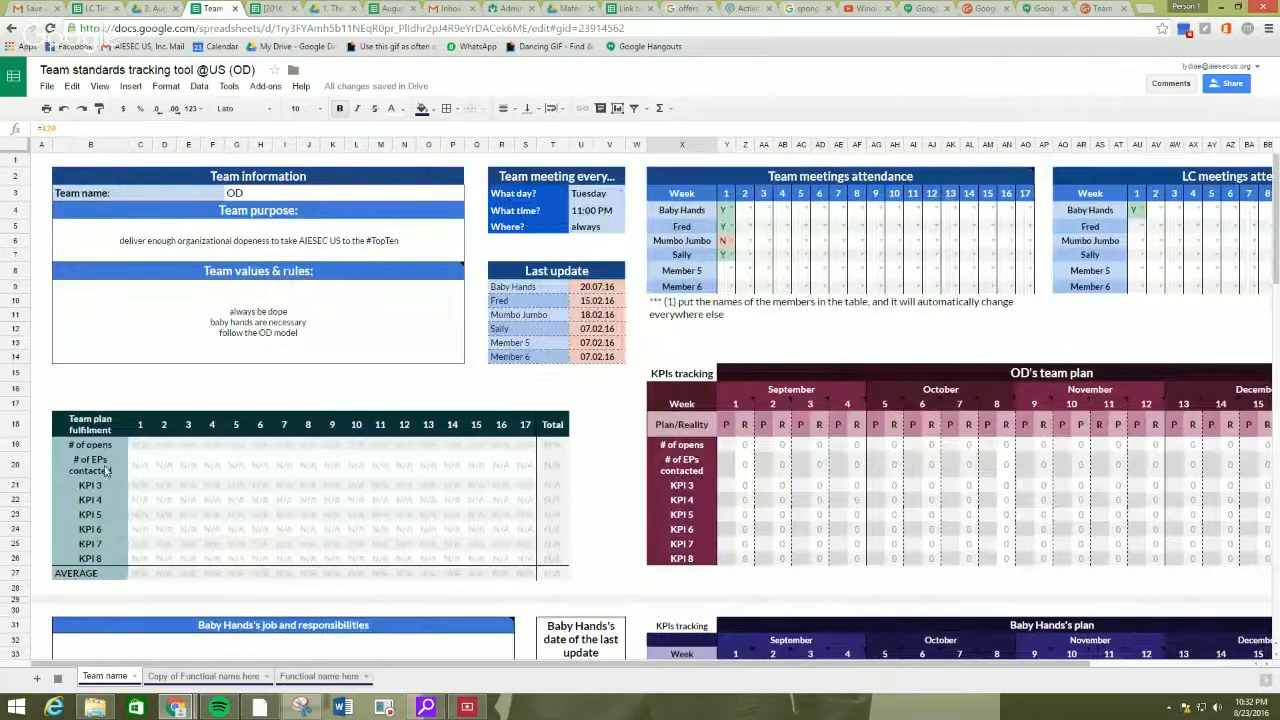
{"action": "scroll", "coordinate": [650, 405], "scroll_direction": "down", "scroll_amount": 2}
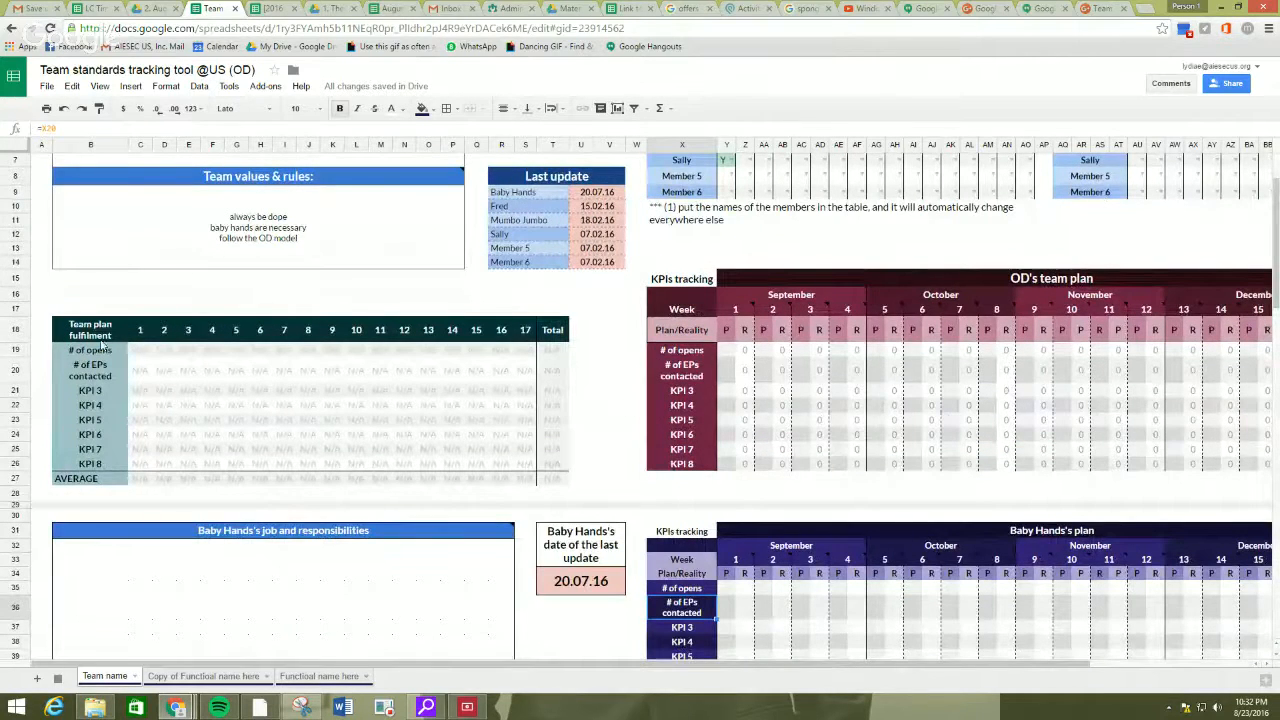
Set the week 1 planned number of opens to 40 in the OD team plan.
{"action": "left_click", "coordinate": [729, 334]}
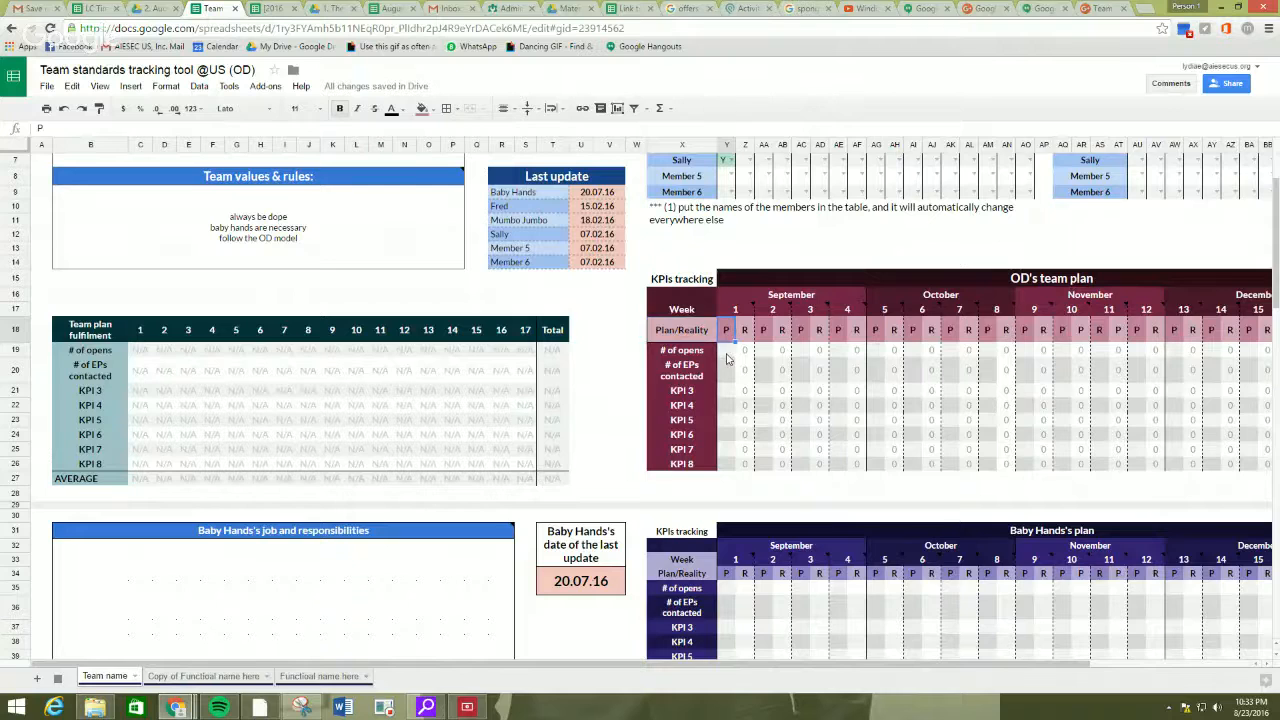
{"action": "left_click", "coordinate": [728, 354]}
{"action": "mouse_move", "coordinate": [739, 312]}
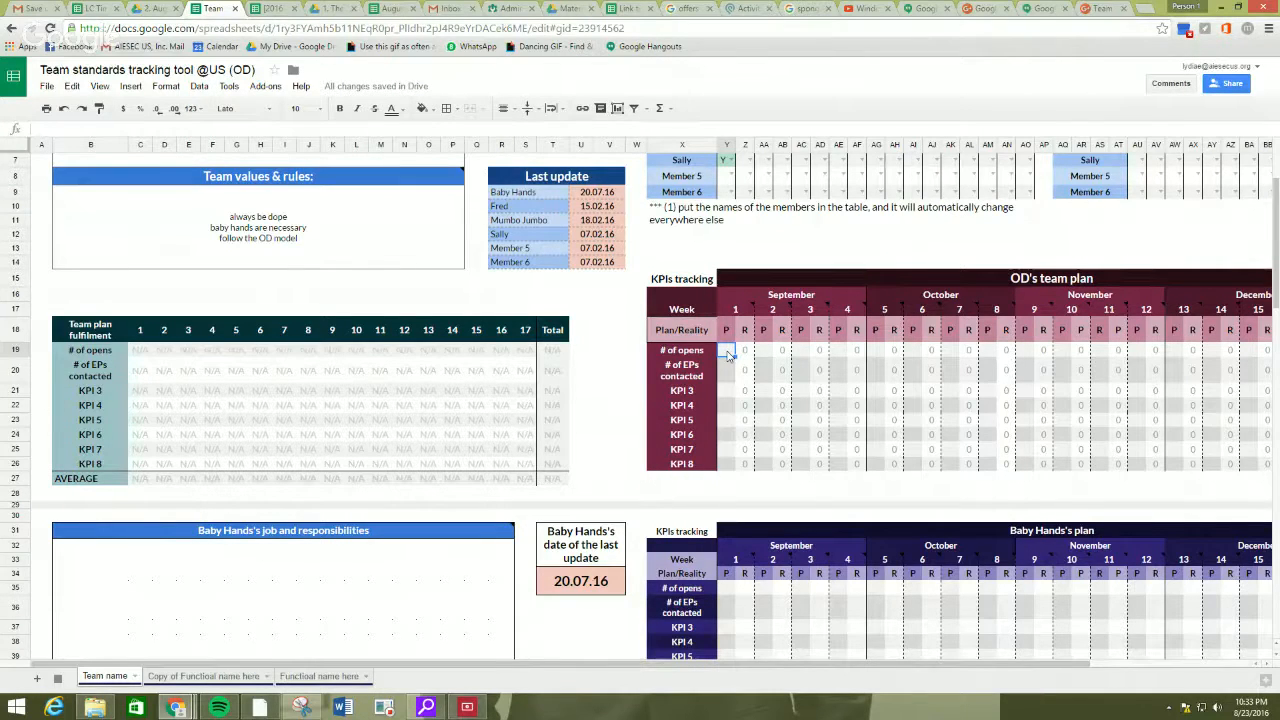
{"action": "type", "text": "40"}
{"action": "key", "text": "Return"}
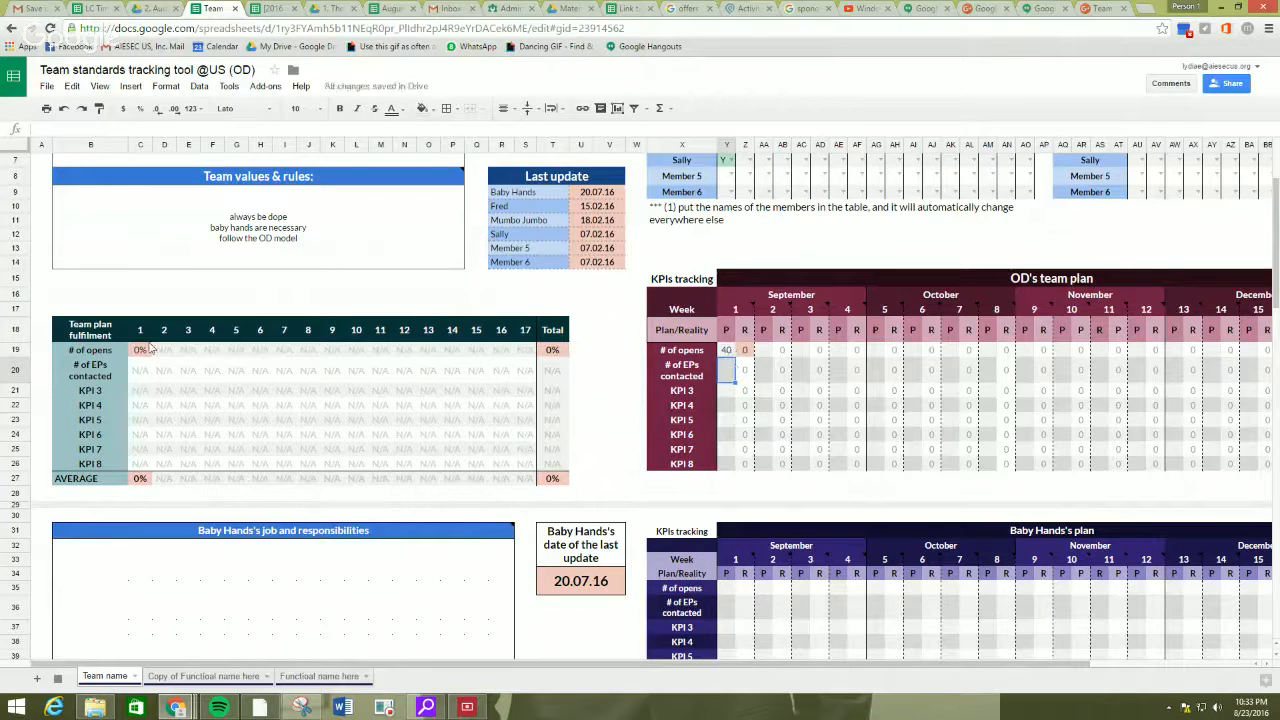
Rename the first KPI in the Team plan fulfilment table as "# of contacted opens".
{"action": "left_click", "coordinate": [90, 349]}
{"action": "left_click_drag", "start_coordinate": [84, 129], "coordinate": [60, 129]}
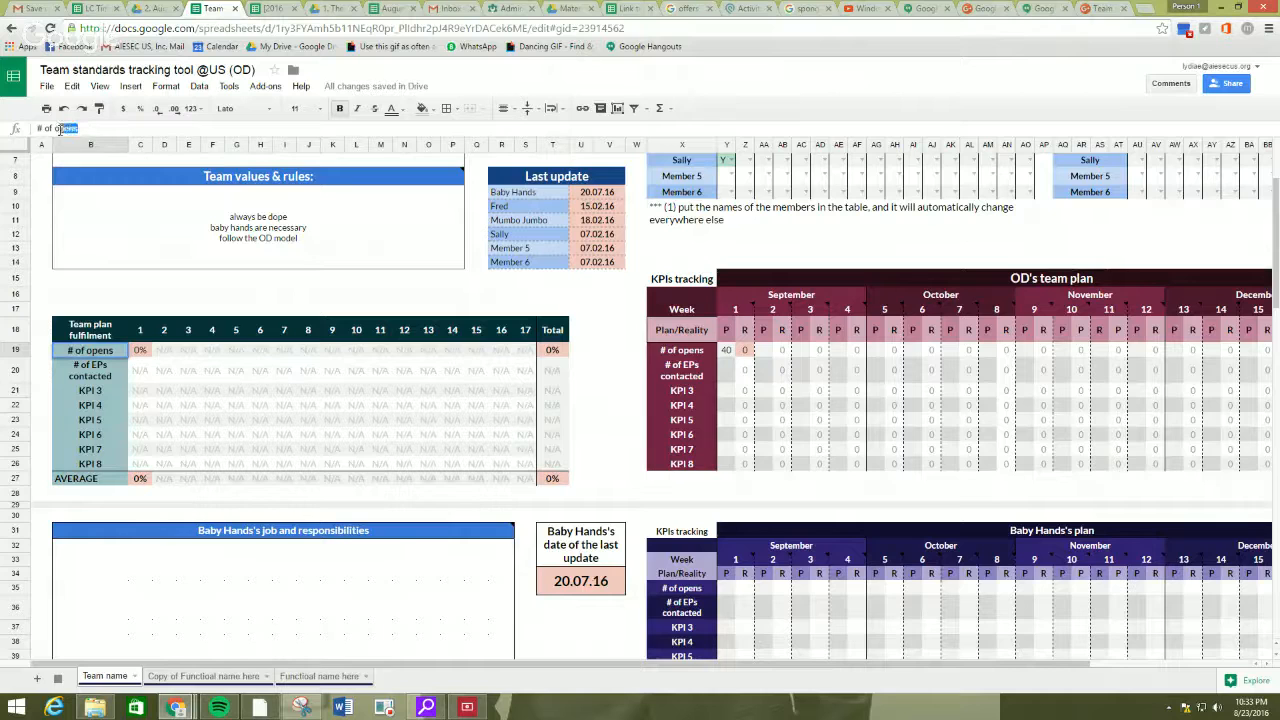
{"action": "left_click", "coordinate": [54, 129]}
{"action": "type", "text": "contacted"}
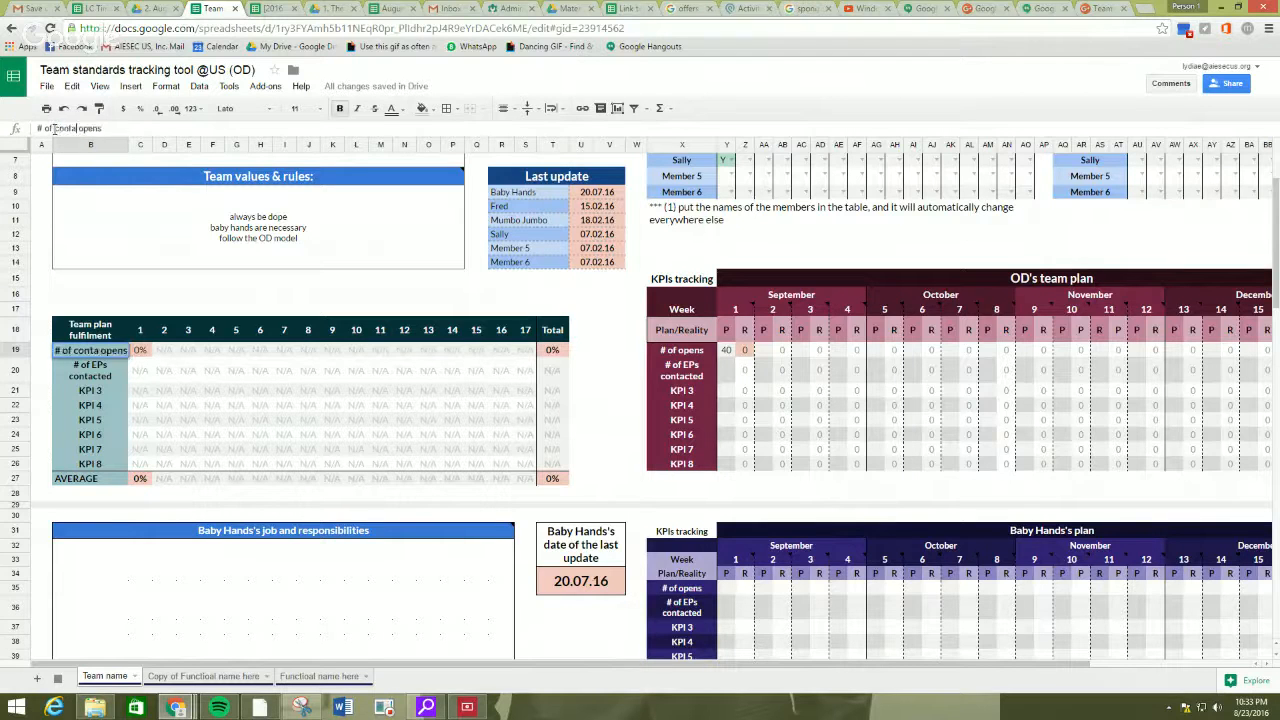
{"action": "key", "text": "Return"}
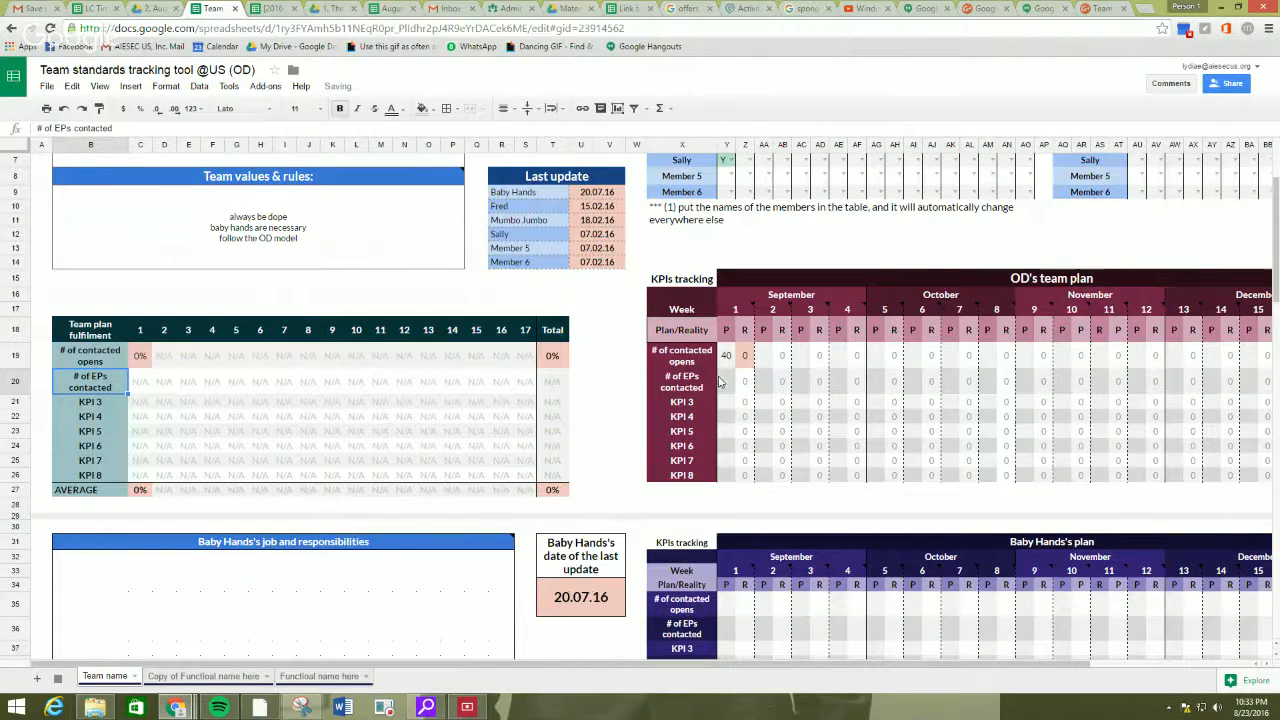
Rename the second KPI in the Team plan fulfilment table as "# of EPs applied".
{"action": "left_click", "coordinate": [728, 358]}
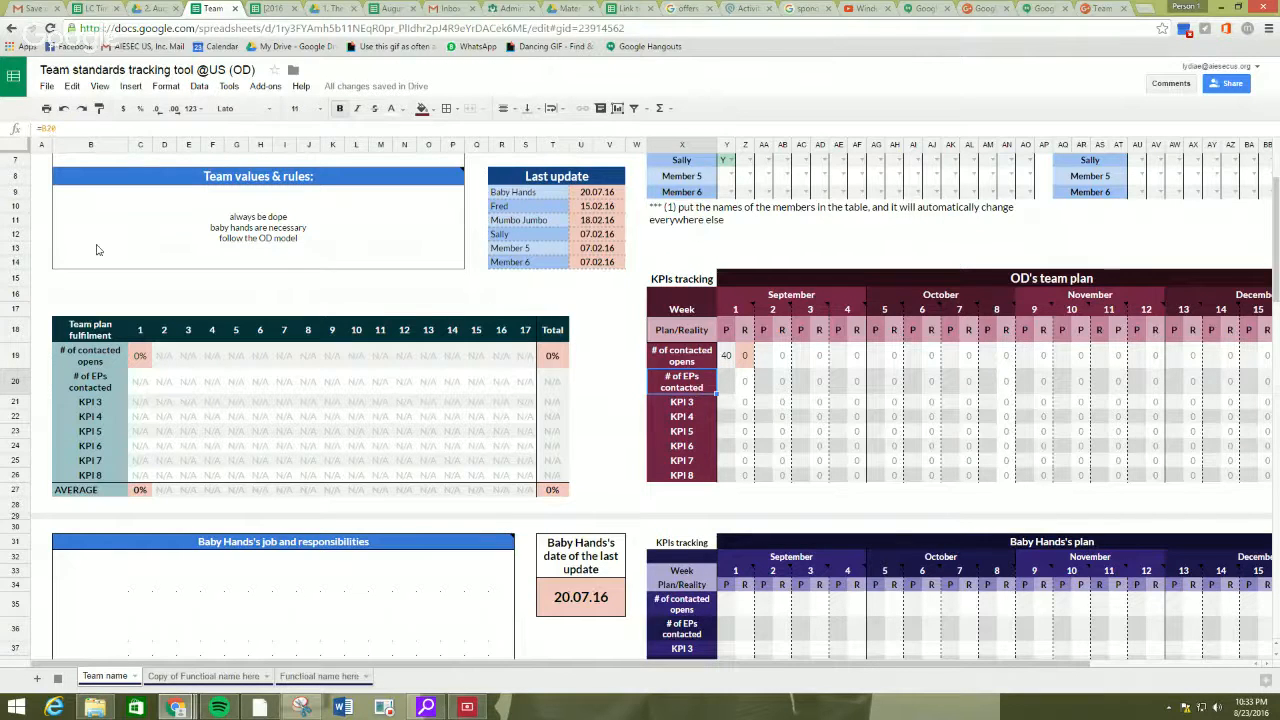
{"action": "left_click", "coordinate": [113, 393]}
{"action": "left_click_drag", "start_coordinate": [121, 129], "coordinate": [77, 128]}
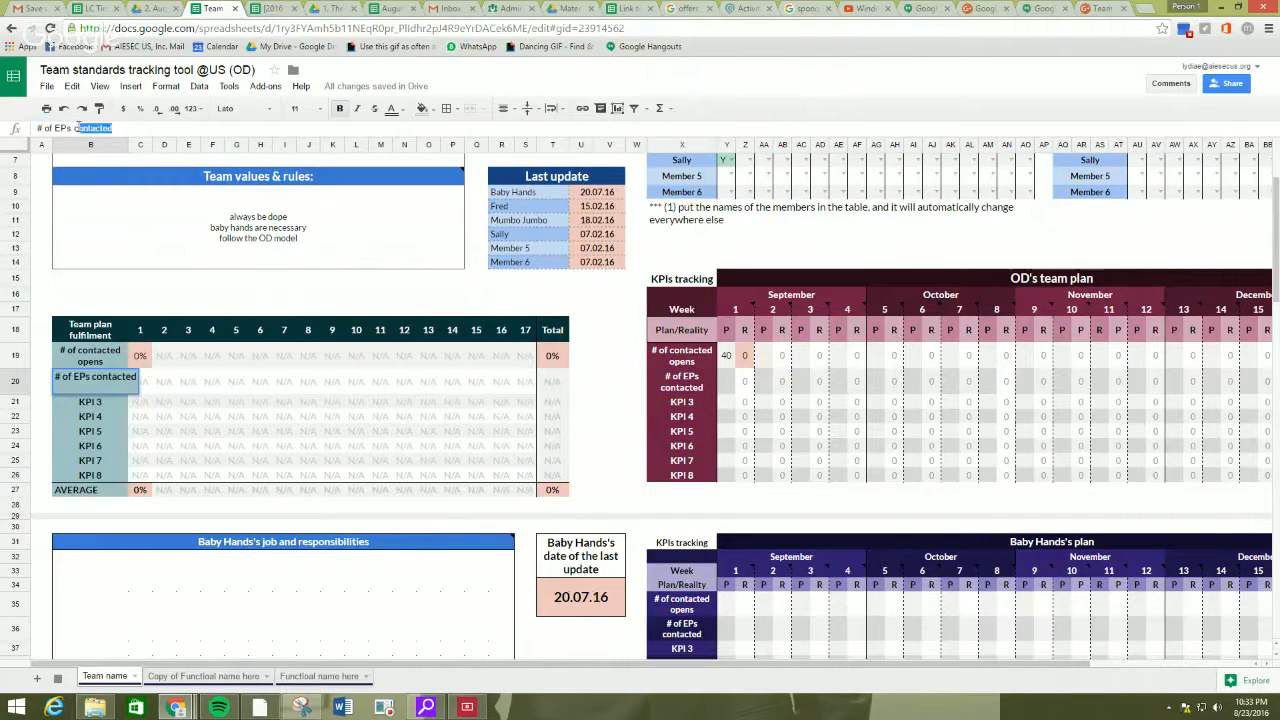
{"action": "type", "text": "applied"}
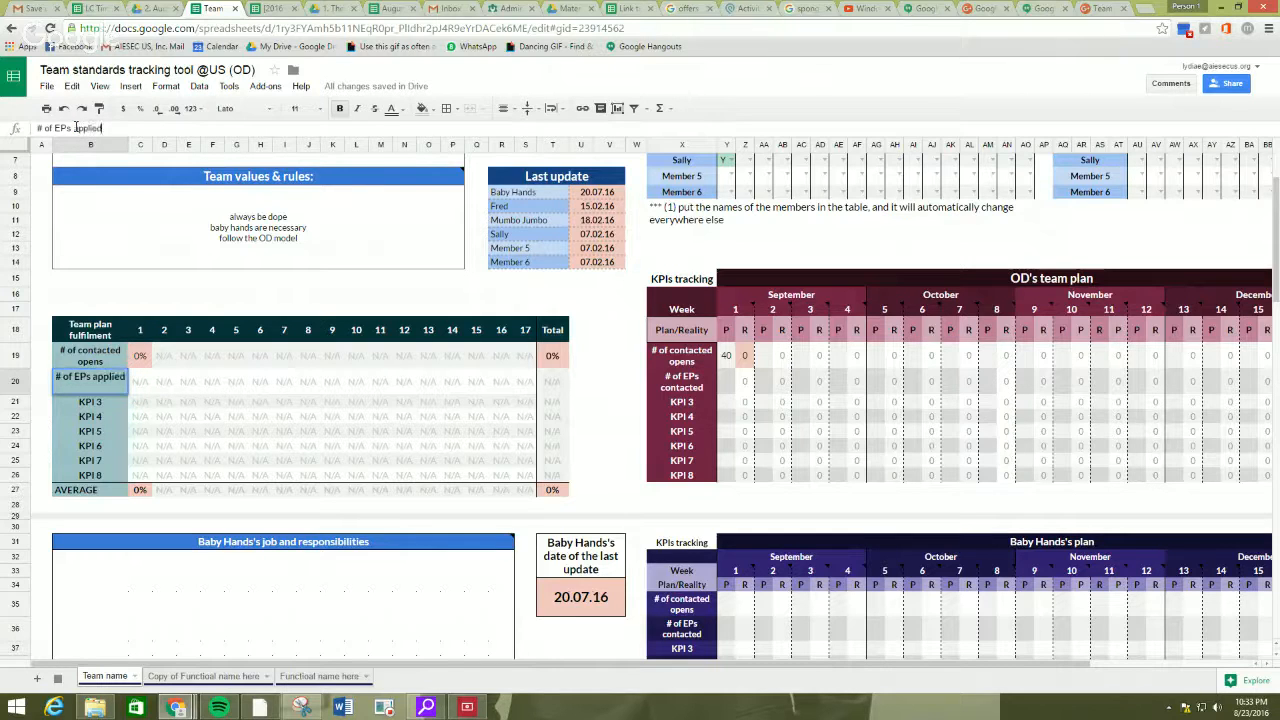
{"action": "key", "text": "Return"}
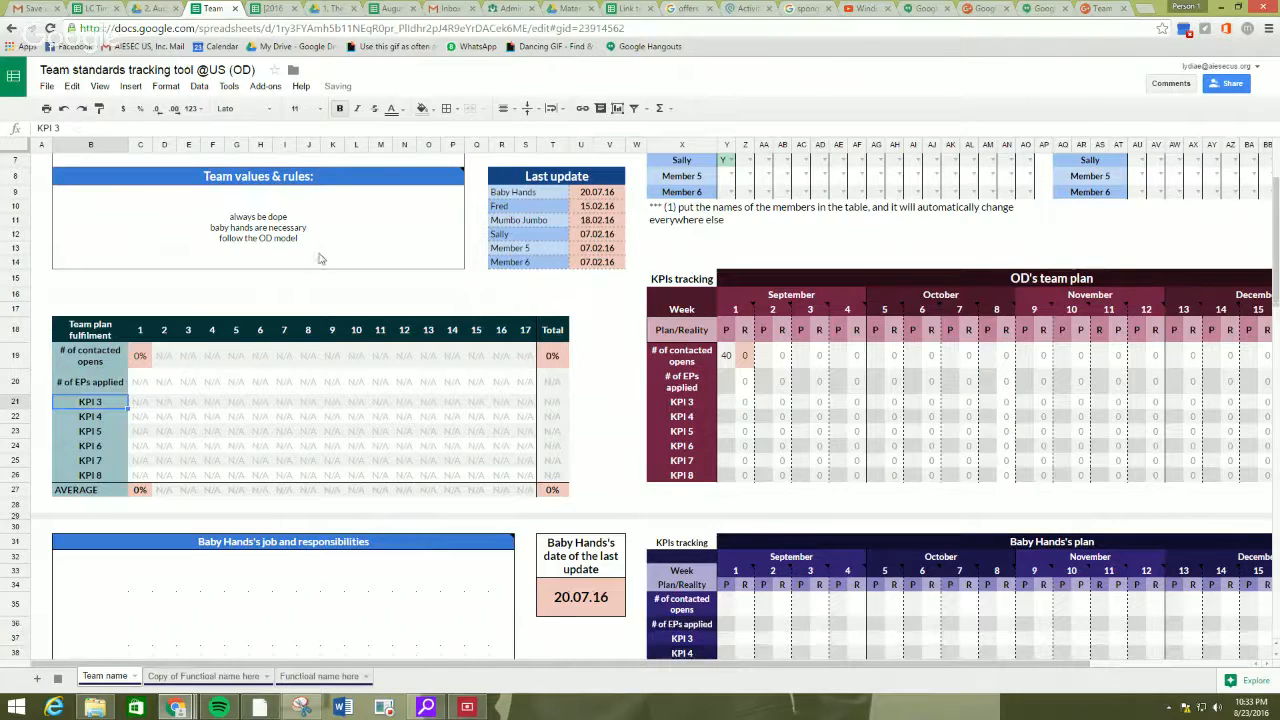
Set the week 1 planned number of EPs applied to 20 in the OD team plan.
{"action": "left_click", "coordinate": [728, 385]}
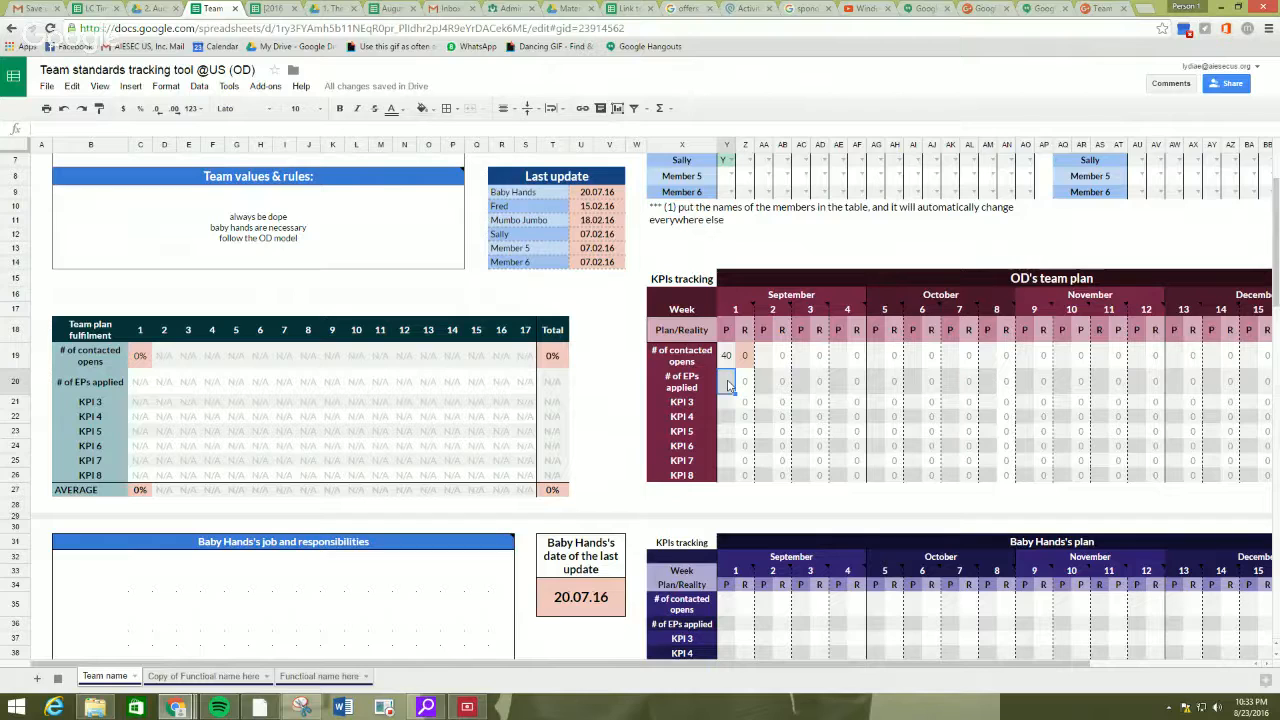
{"action": "type", "text": "20"}
{"action": "key", "text": "Return"}
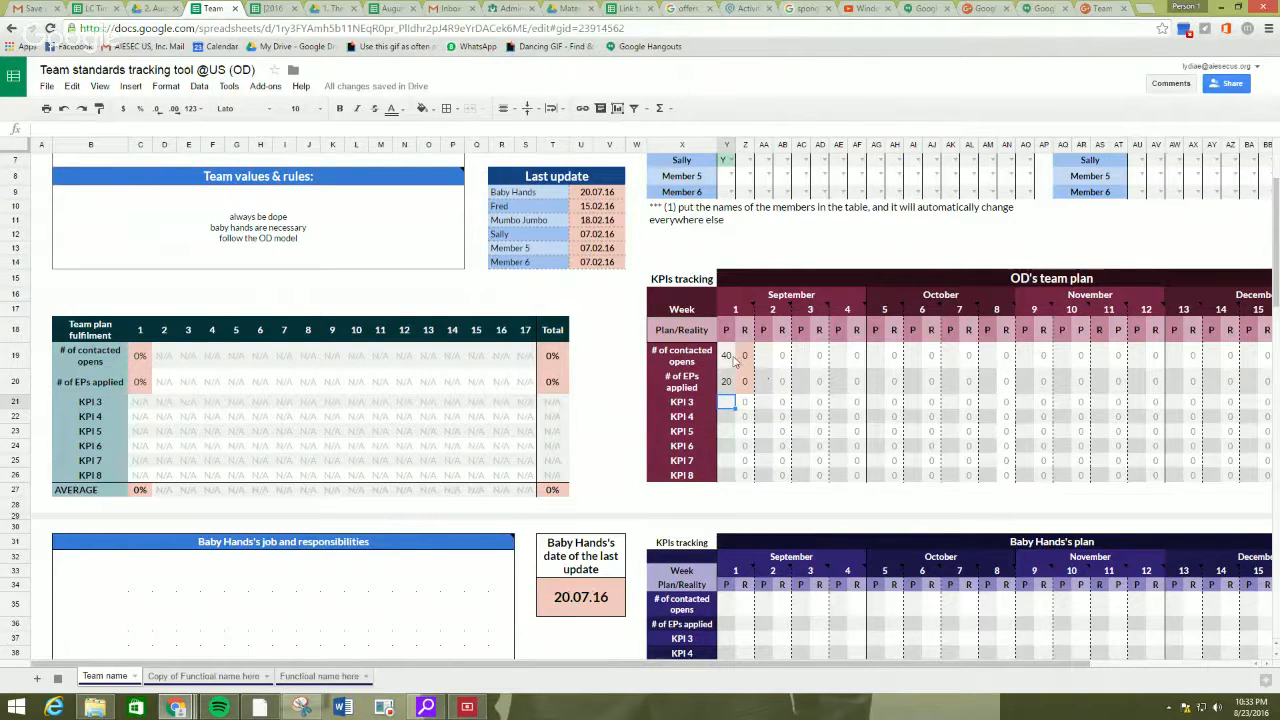
Inspect the week 1 reality formula for contacted opens and the two planned values in the OD team plan.
{"action": "left_click", "coordinate": [748, 360]}
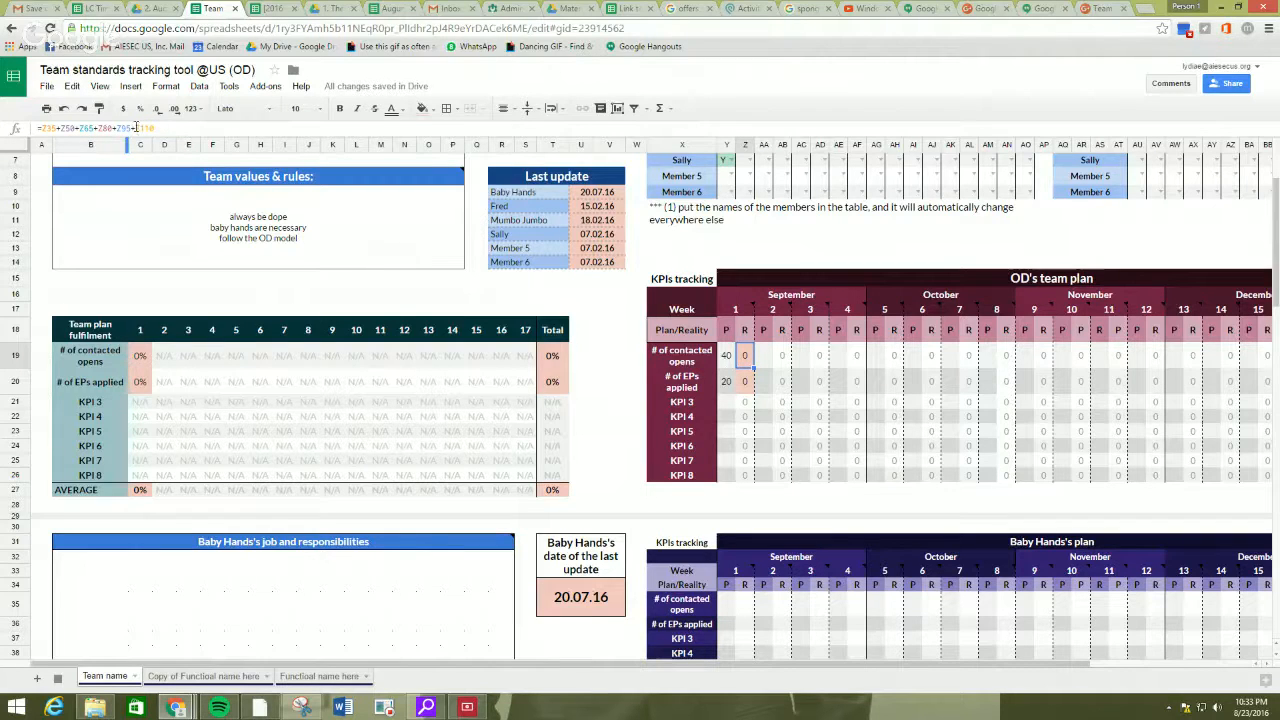
{"action": "scroll", "coordinate": [890, 387], "scroll_direction": "down", "scroll_amount": 1}
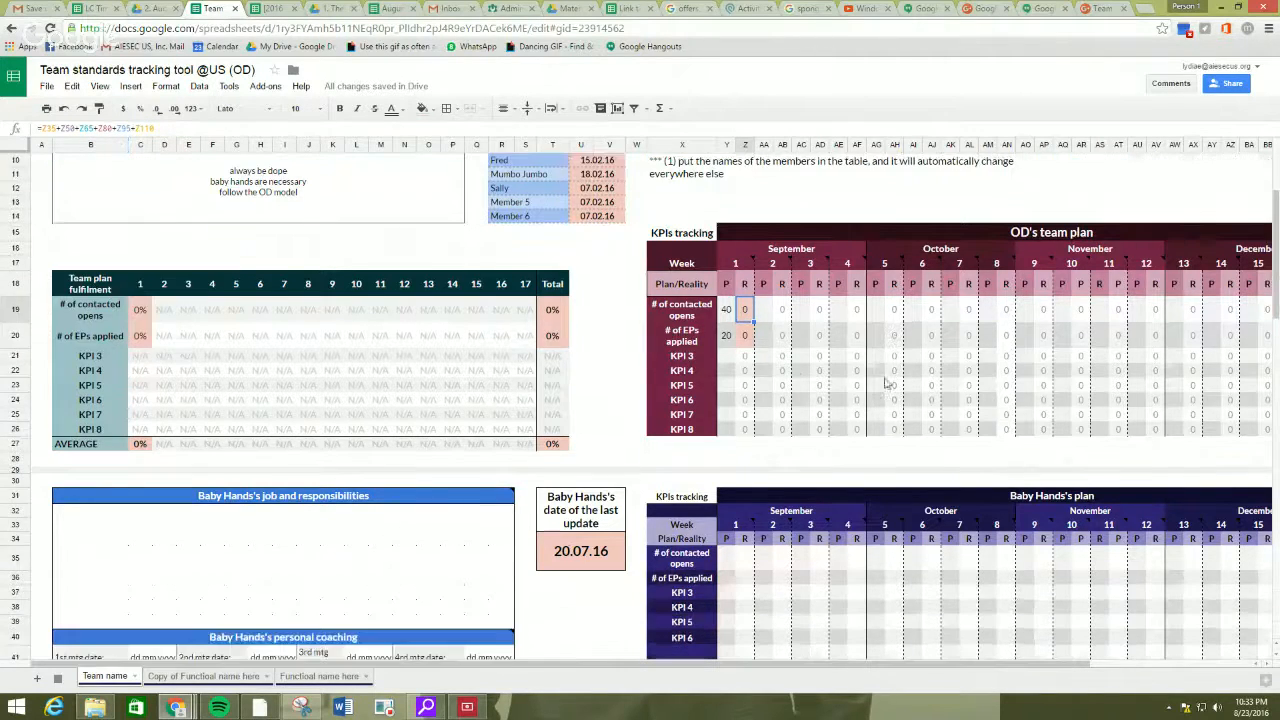
{"action": "left_click", "coordinate": [728, 310]}
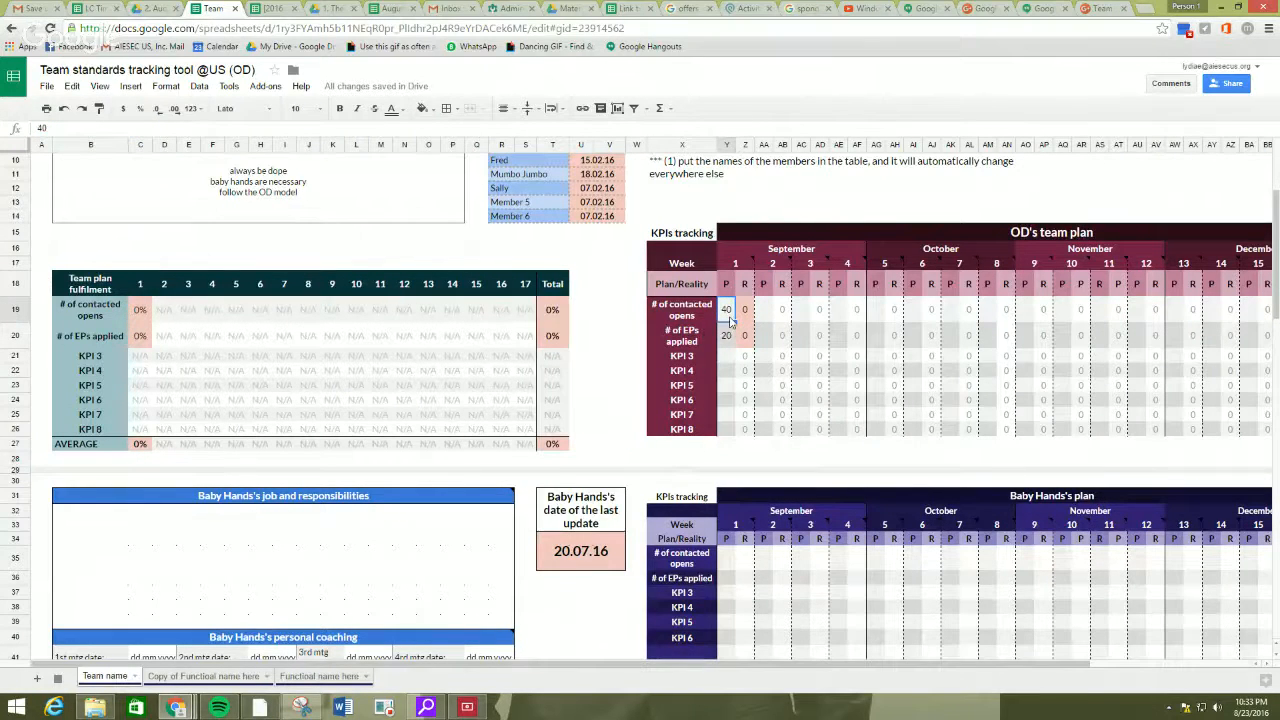
{"action": "left_click", "coordinate": [729, 335]}
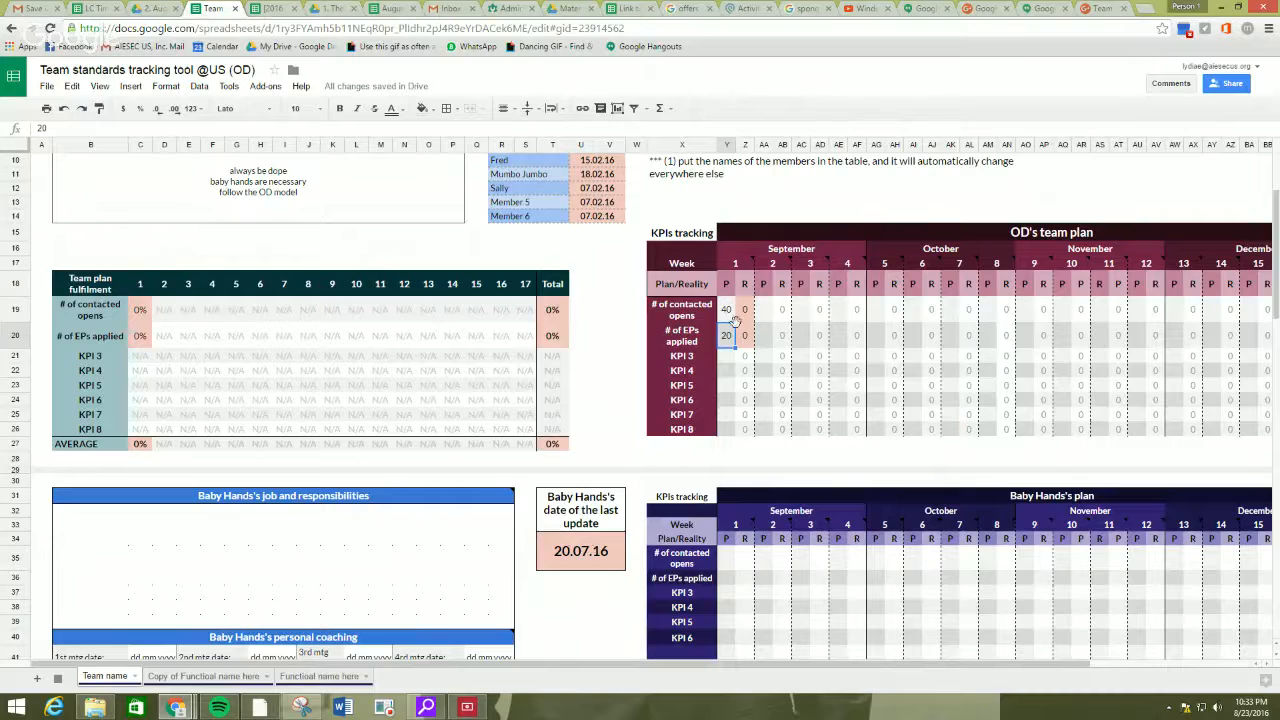
Enter the first member's week 1 plan as 10 contacted opens and 5 EPs applied.
{"action": "scroll", "coordinate": [824, 338], "scroll_direction": "down", "scroll_amount": 1}
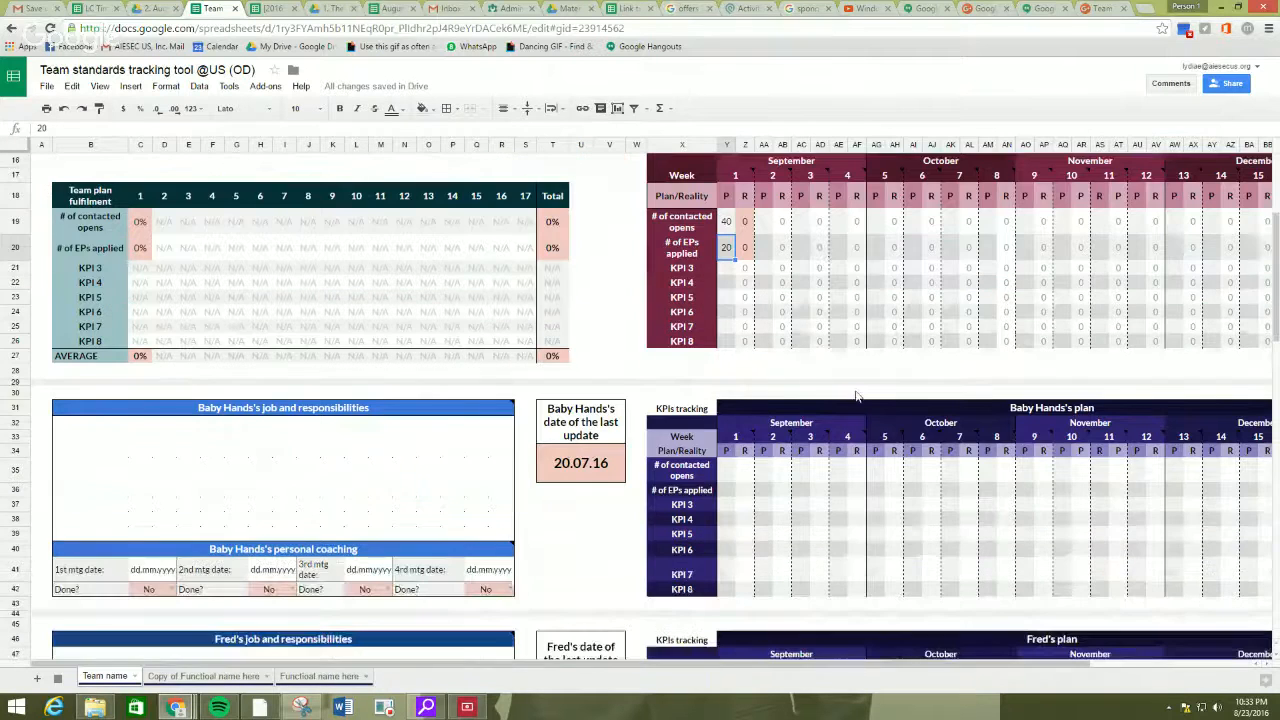
{"action": "left_click", "coordinate": [729, 470]}
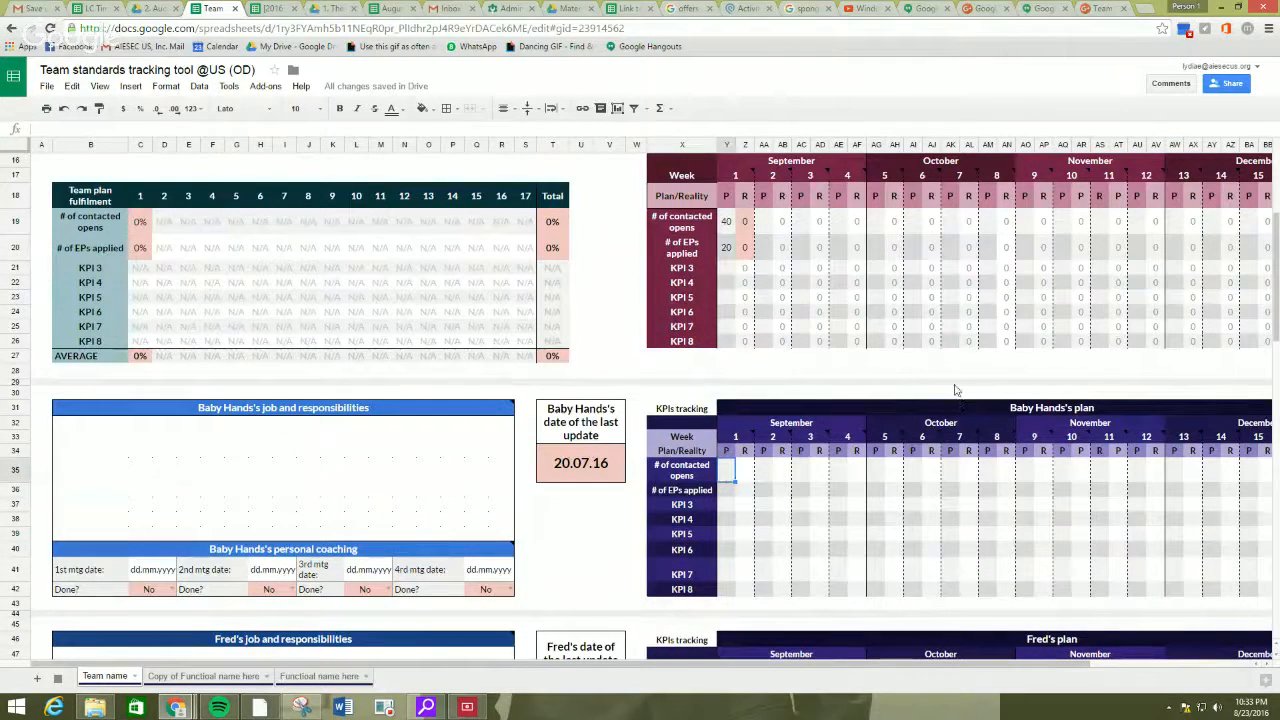
{"action": "type", "text": "10"}
{"action": "left_click", "coordinate": [726, 488]}
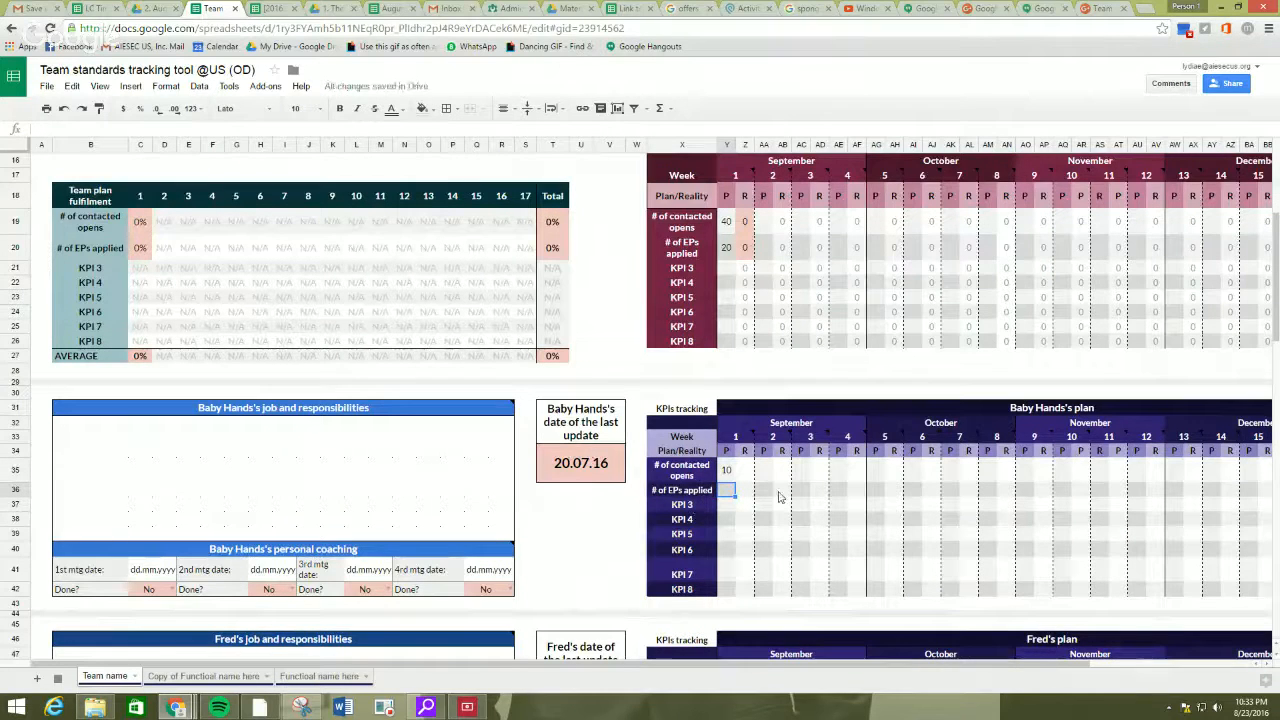
{"action": "type", "text": "5"}
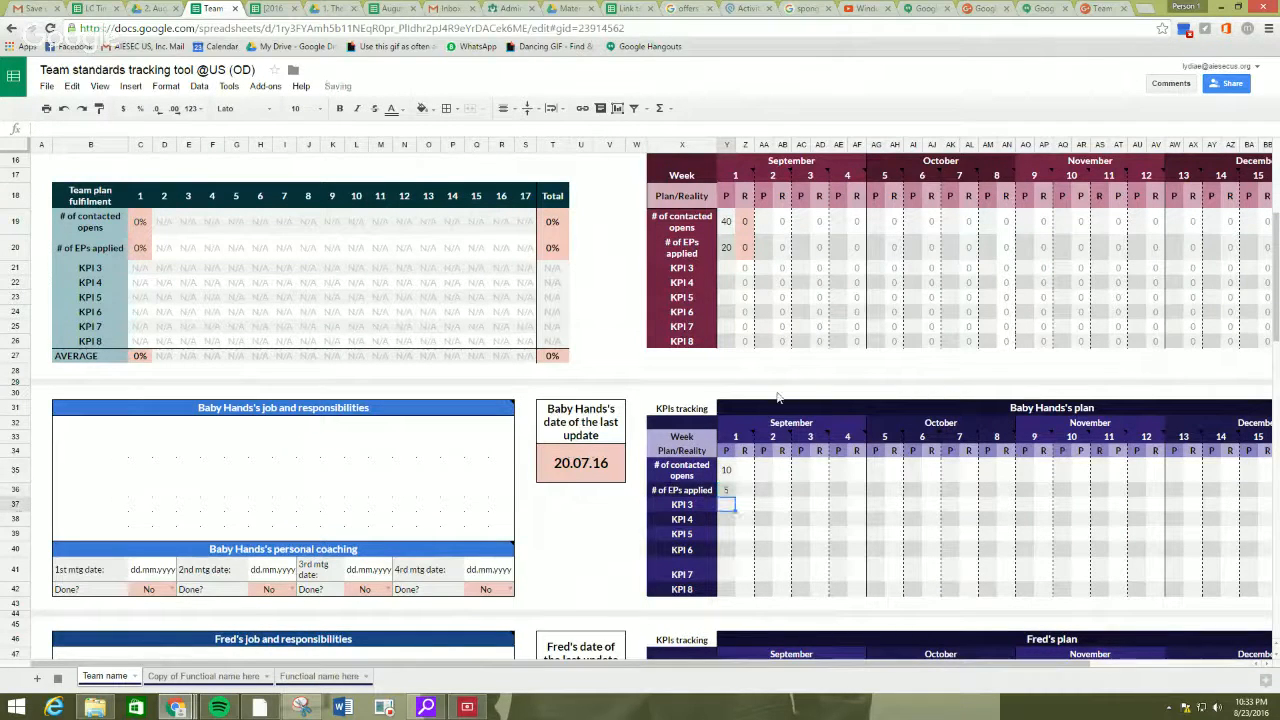
Enter the second member's week 1 plan as 10 contacted opens and 5 EPs applied.
{"action": "scroll", "coordinate": [790, 450], "scroll_direction": "down", "scroll_amount": 3}
{"action": "left_click", "coordinate": [728, 413]}
{"action": "type", "text": "10"}
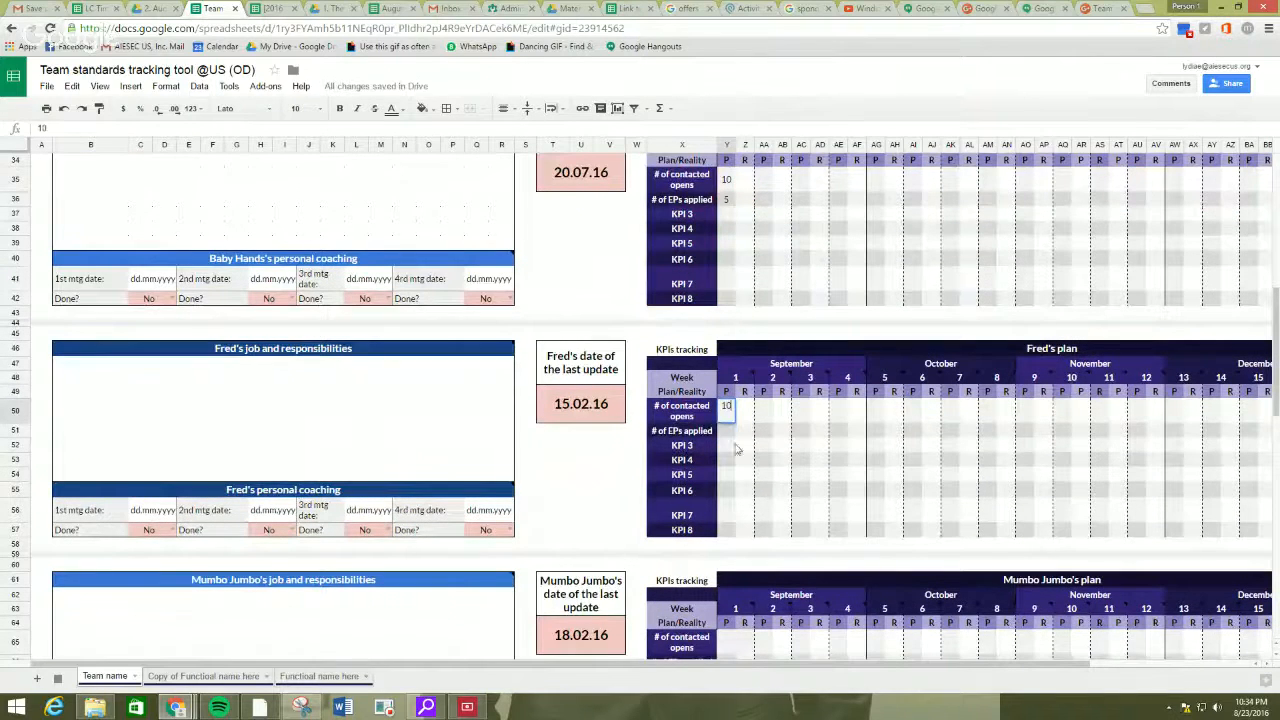
{"action": "key", "text": "Return"}
{"action": "scroll", "coordinate": [731, 427], "scroll_direction": "down", "scroll_amount": 3}
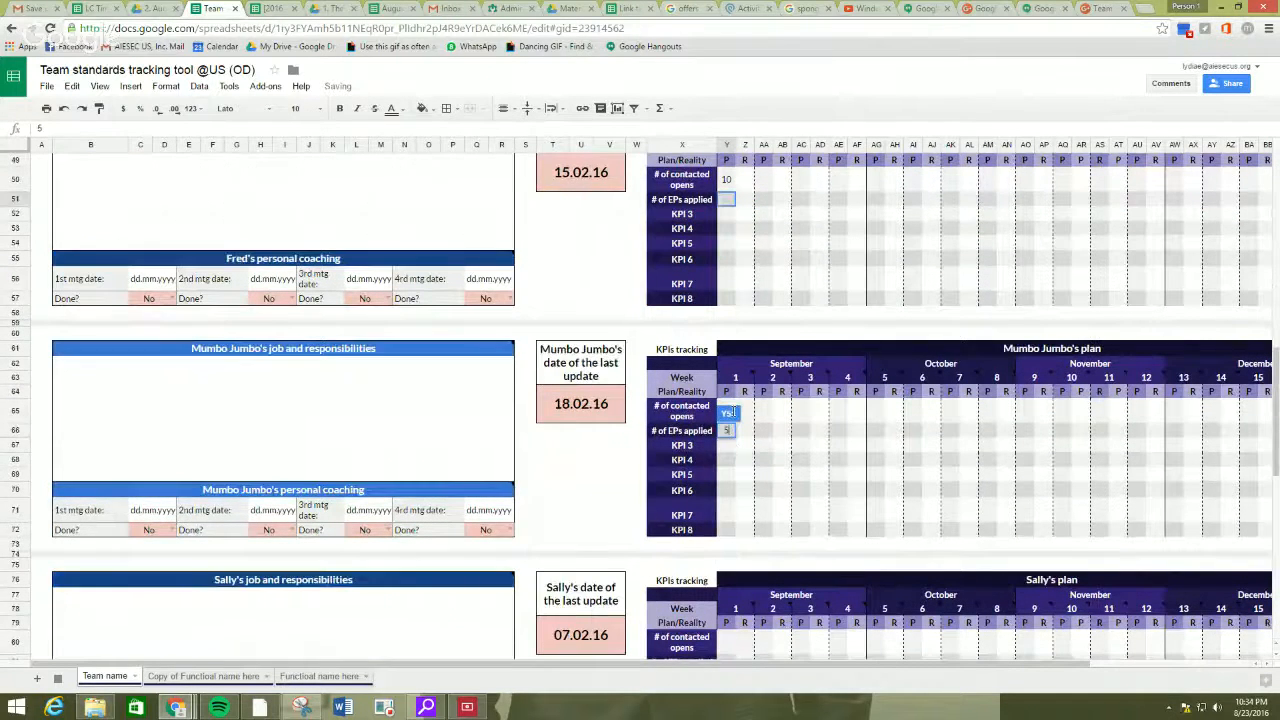
{"action": "left_click", "coordinate": [870, 472]}
Enter the third member's week 1 plan as 10 contacted opens and 5 EPs applied.
{"action": "left_click", "coordinate": [729, 413]}
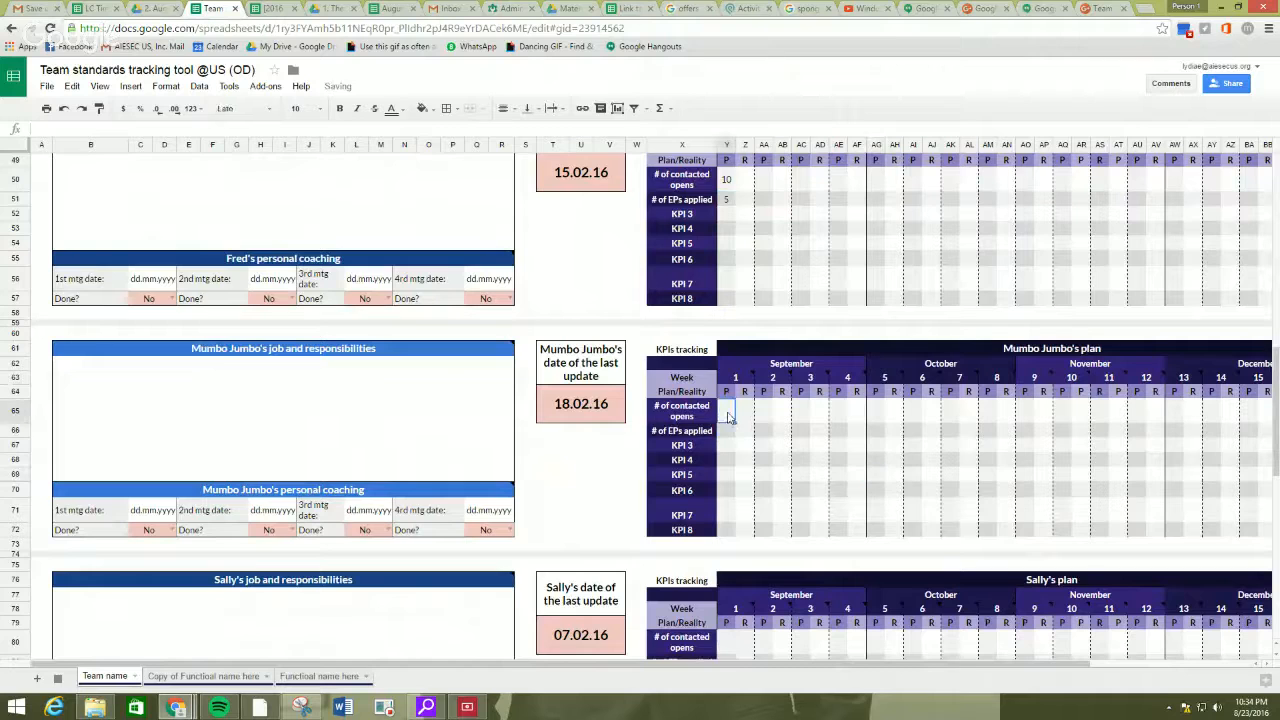
{"action": "type", "text": "10"}
{"action": "key", "text": "Return"}
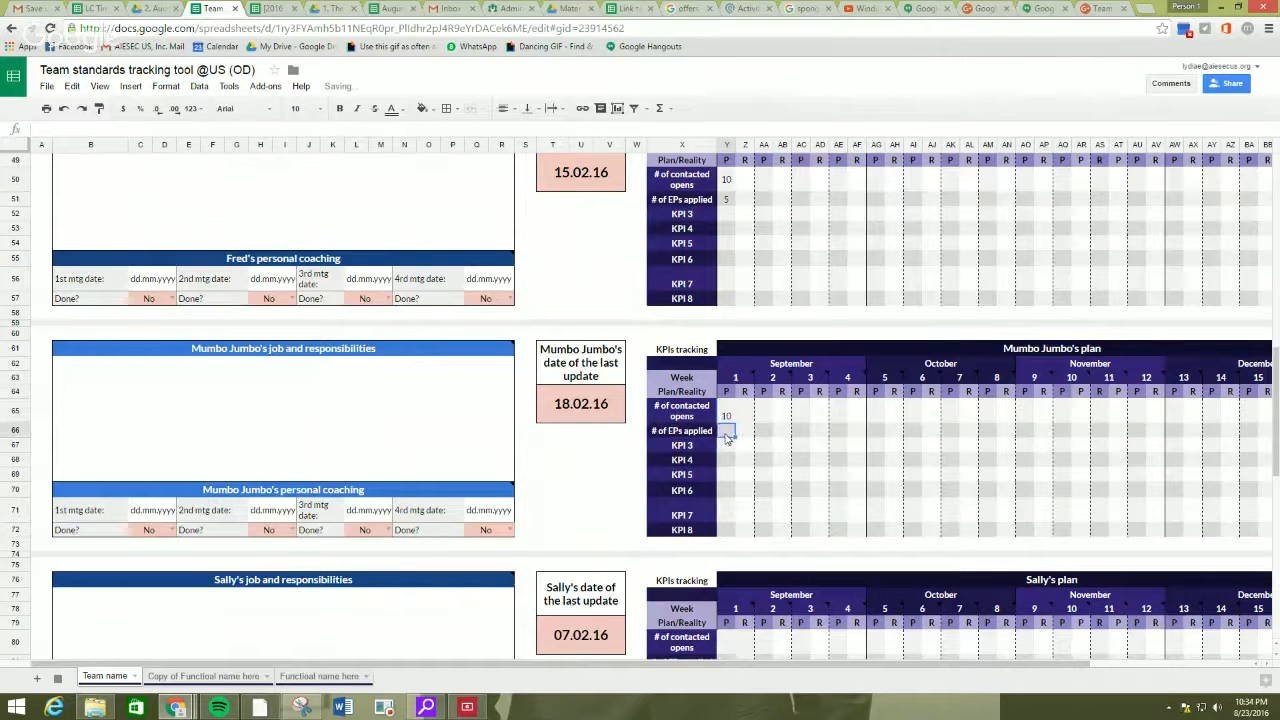
{"action": "type", "text": "5"}
{"action": "key", "text": "Return"}
Enter the fourth member's week 1 plan as 10 contacted opens and 5 EPs applied.
{"action": "scroll", "coordinate": [740, 480], "scroll_direction": "down", "scroll_amount": 3}
{"action": "left_click", "coordinate": [729, 452]}
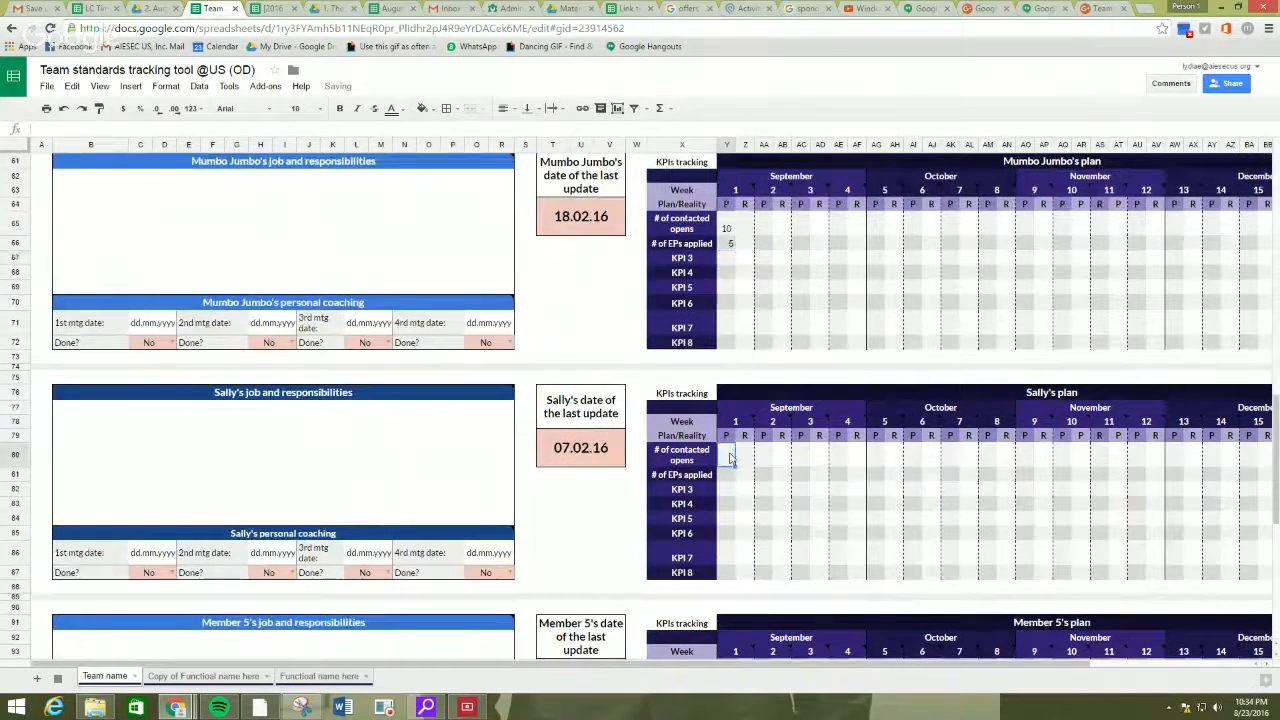
{"action": "type", "text": "10"}
{"action": "key", "text": "Return"}
{"action": "type", "text": "5"}
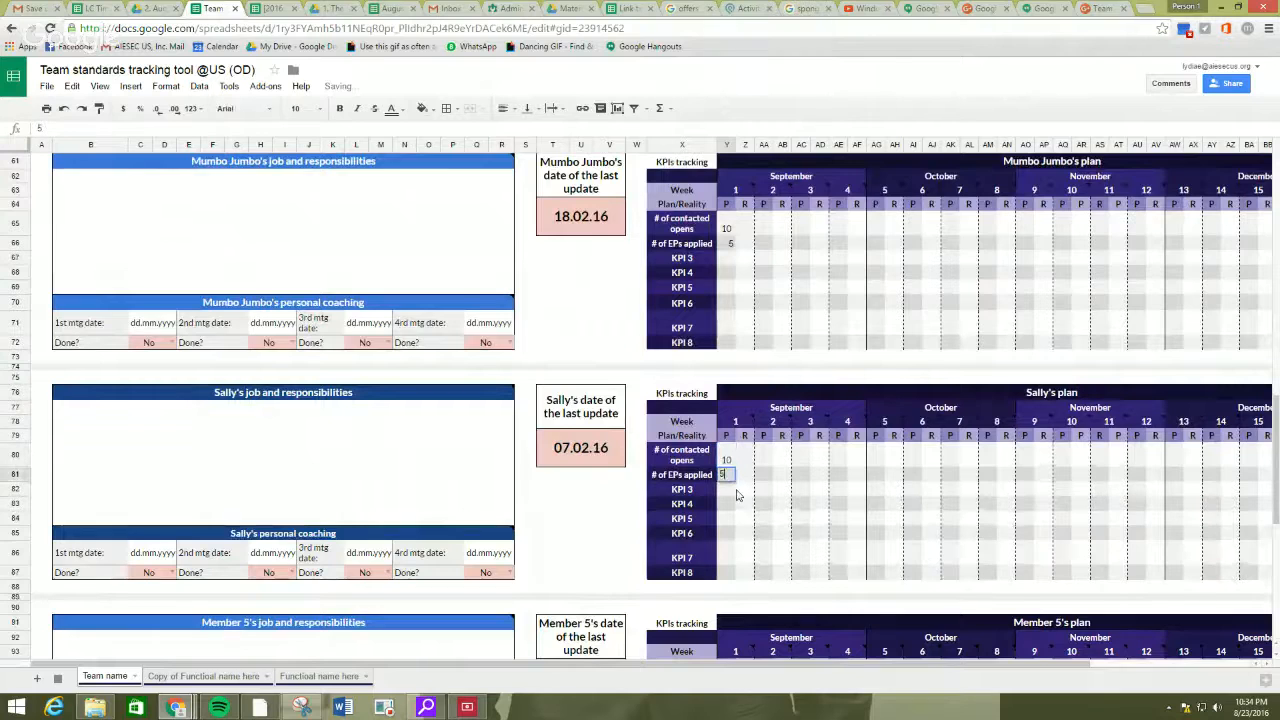
{"action": "left_click", "coordinate": [740, 490]}
Fill in the first member's job and responsibilities with "be a kickass EP manager".
{"action": "scroll", "coordinate": [563, 466], "scroll_direction": "up", "scroll_amount": 10}
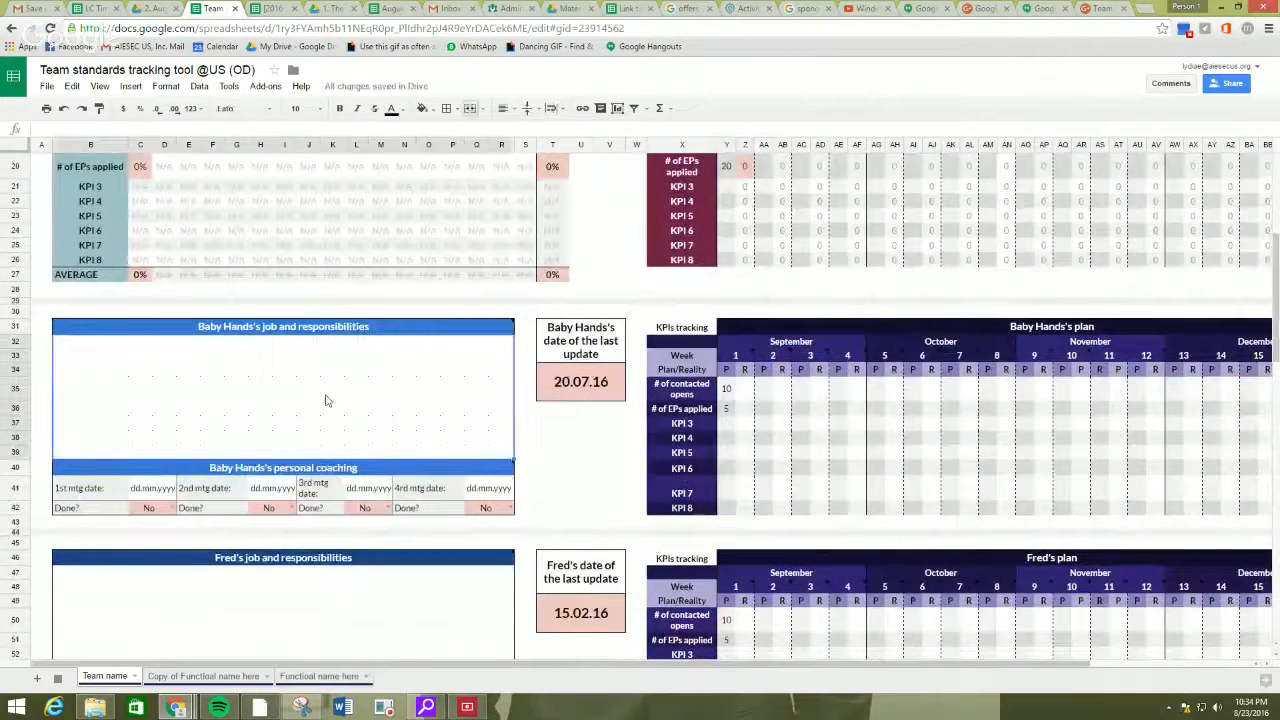
{"action": "type", "text": "be a kic"}
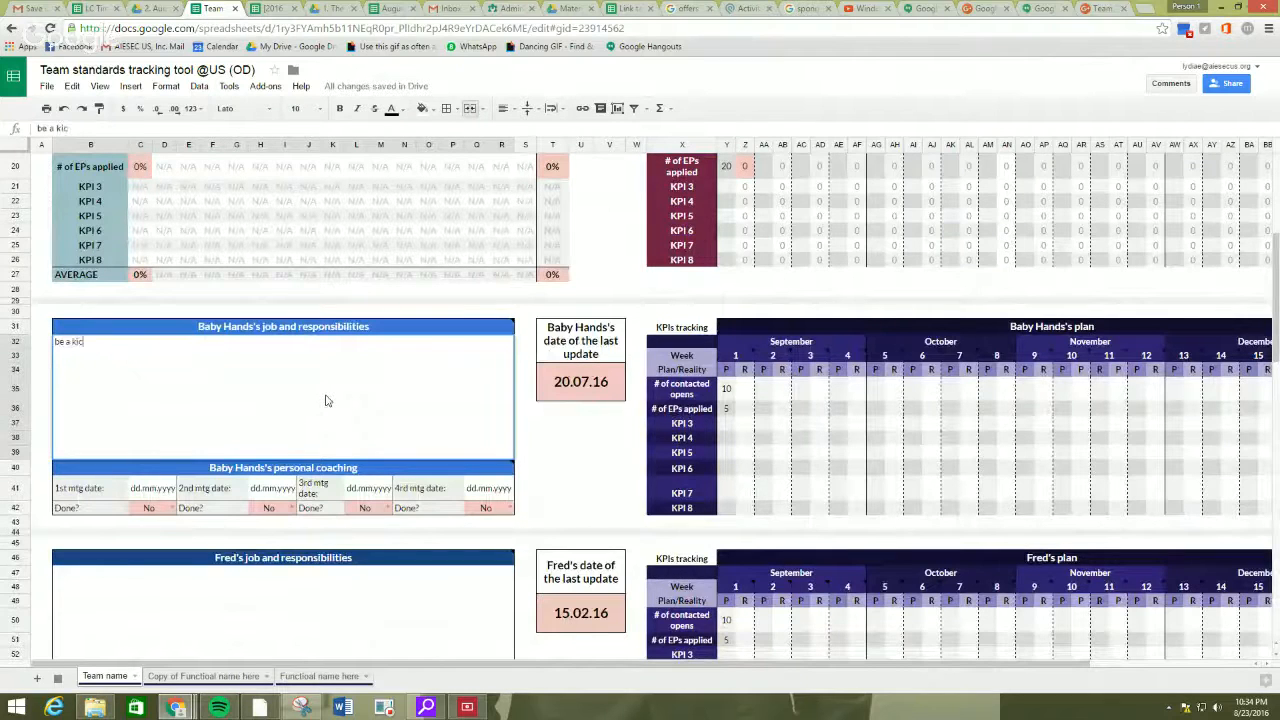
{"action": "type", "text": "kass EP manager"}
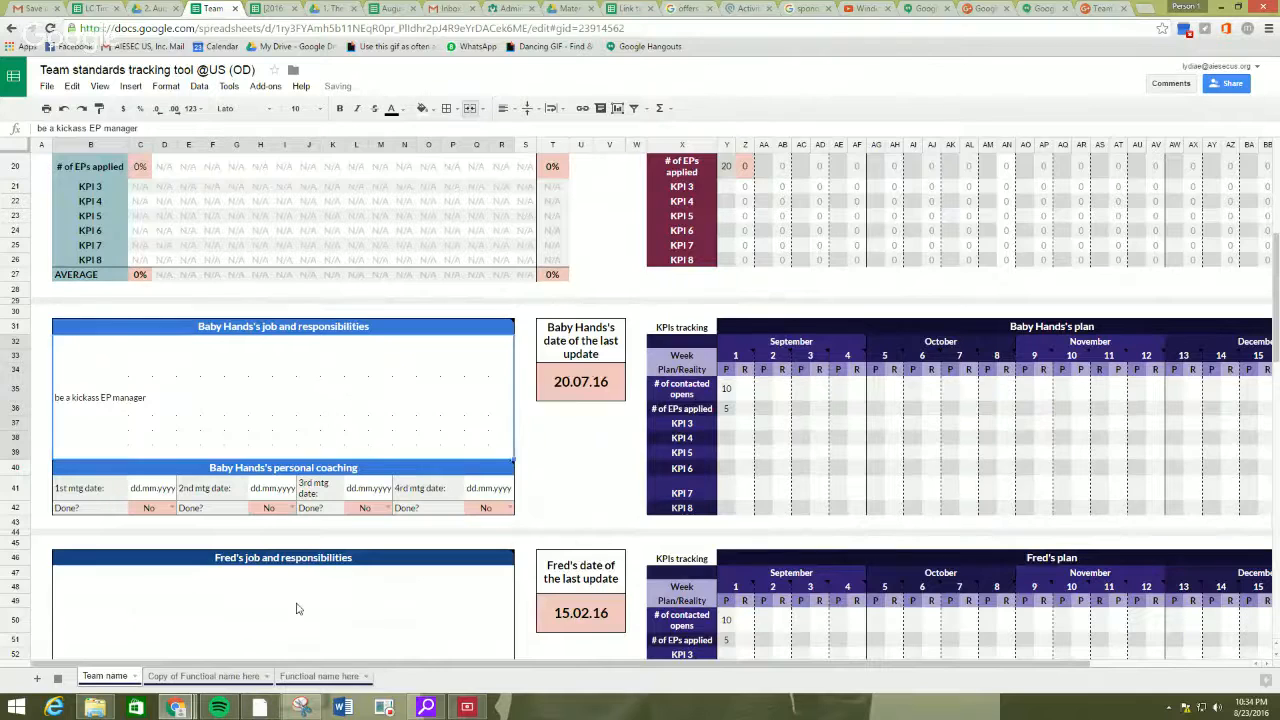
Fill in the second member's job and responsibilities with "send people abroad" followed by the member's handle.
{"action": "left_click", "coordinate": [296, 608]}
{"action": "type", "text": "send people a"}
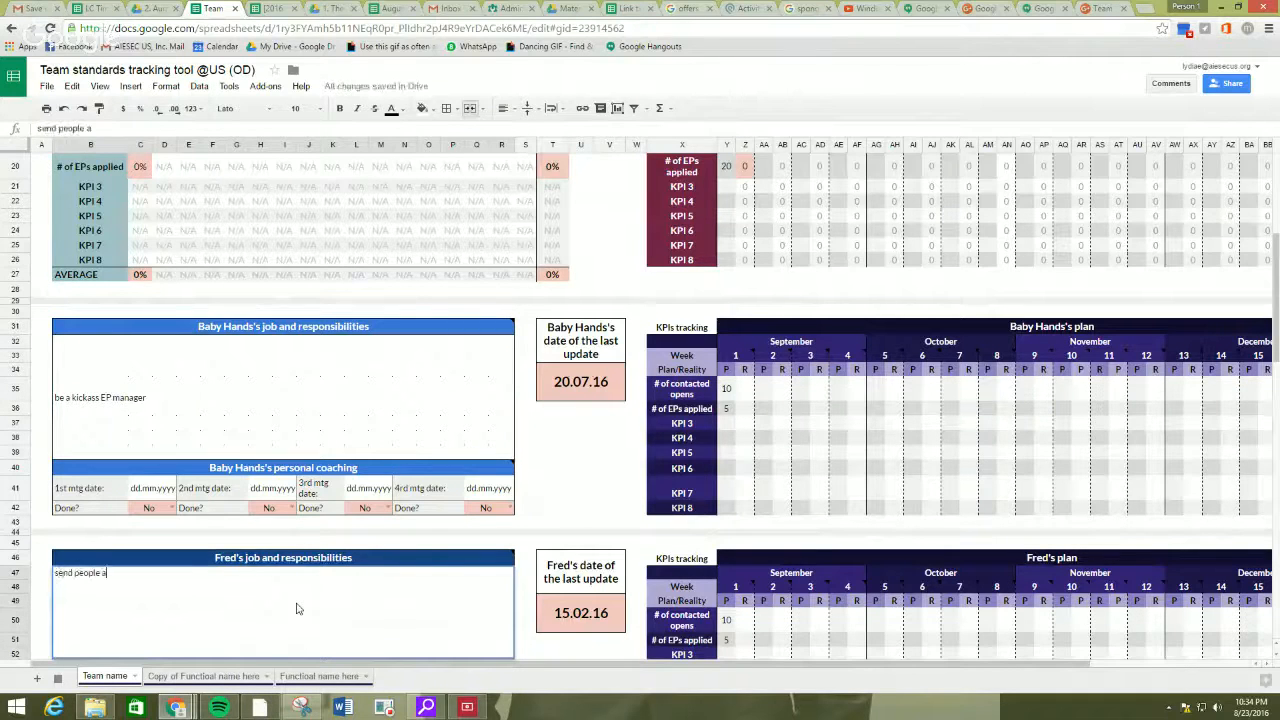
{"action": "type", "text": "broad"}
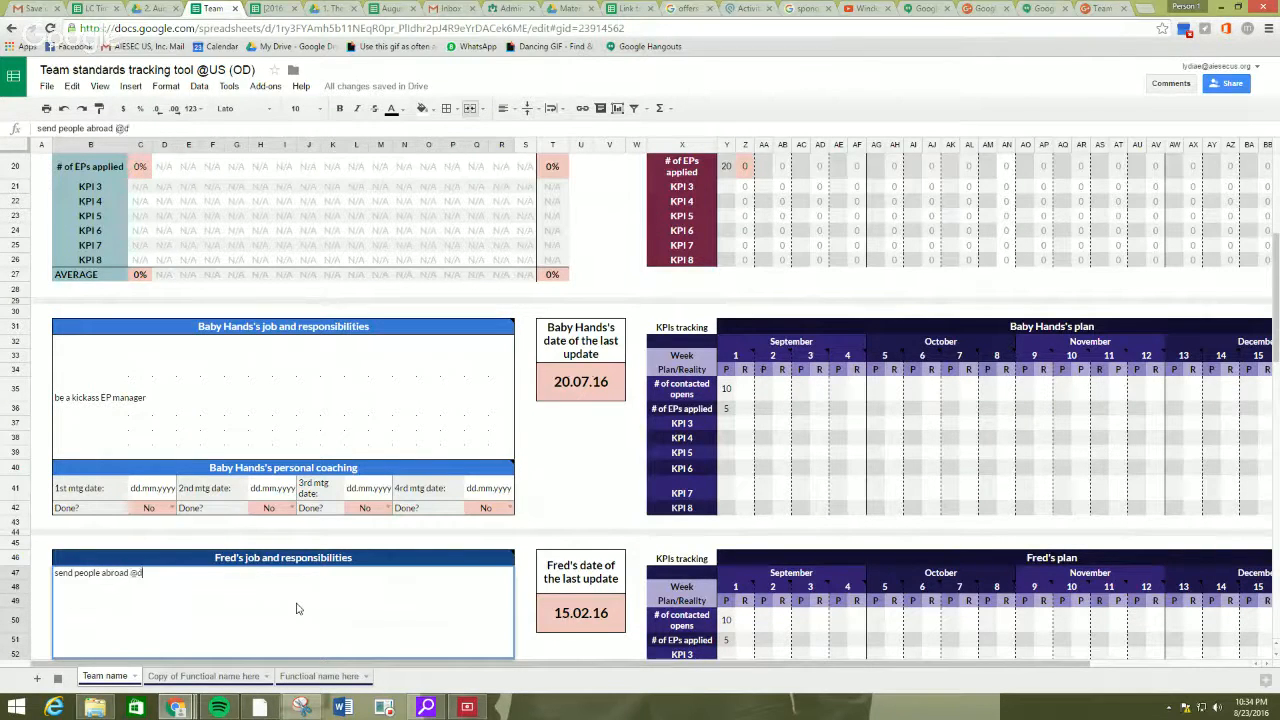
{"action": "type", "text": " @fredthetricerat"}
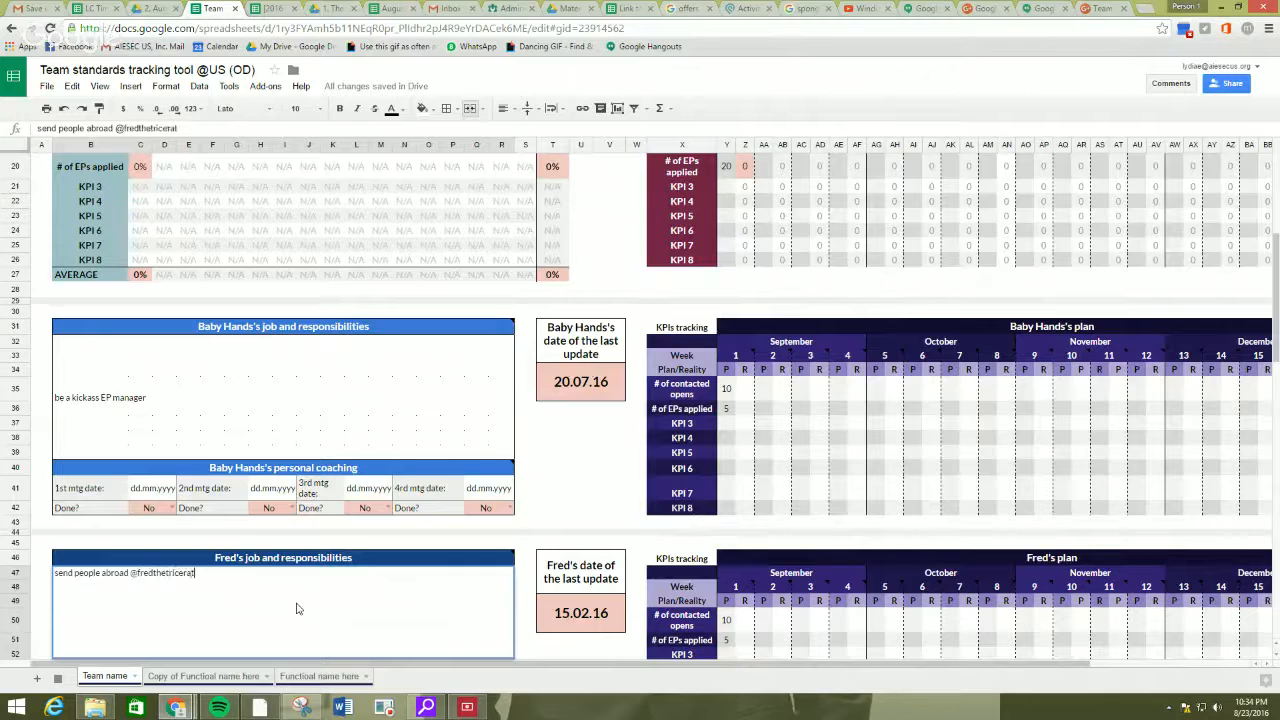
{"action": "type", "text": "ops"}
{"action": "left_click", "coordinate": [525, 508]}
Review the first two members' job and responsibilities entries and the team overview with its last update table.
{"action": "scroll", "coordinate": [379, 518], "scroll_direction": "down", "scroll_amount": 3}
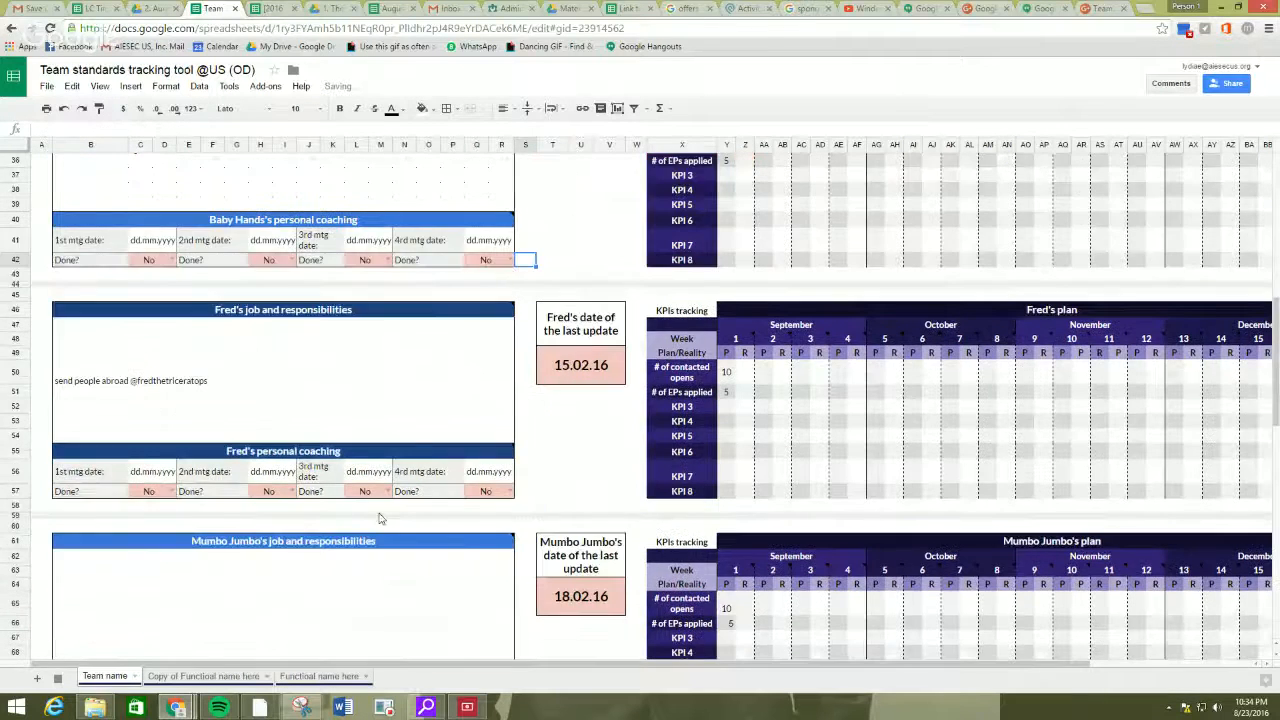
{"action": "scroll", "coordinate": [228, 427], "scroll_direction": "up", "scroll_amount": 3}
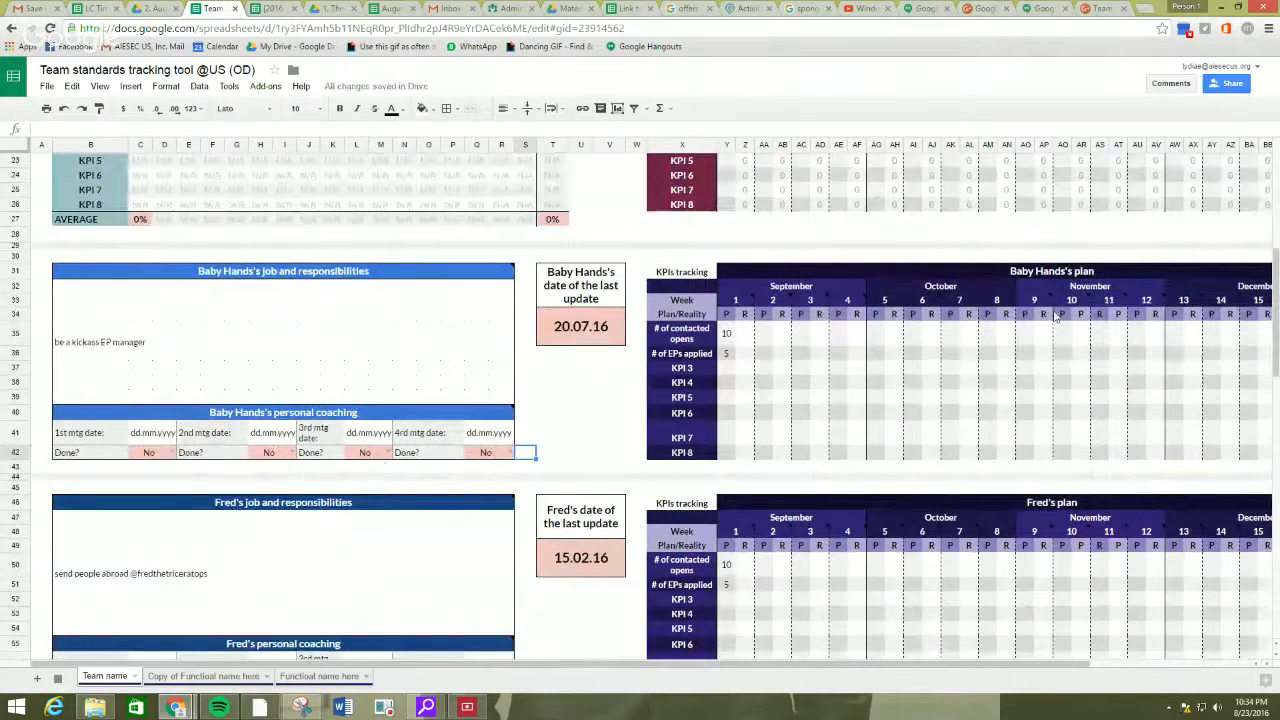
{"action": "left_click", "coordinate": [410, 287]}
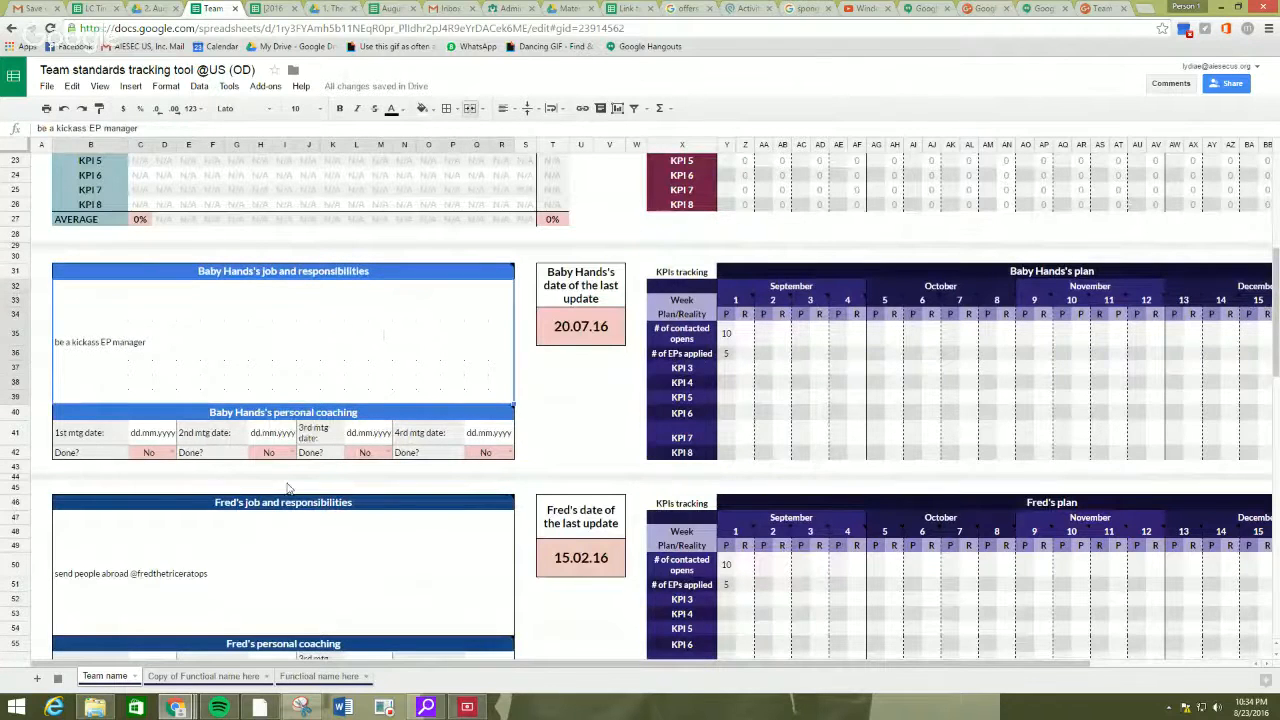
{"action": "scroll", "coordinate": [348, 349], "scroll_direction": "down", "scroll_amount": 3}
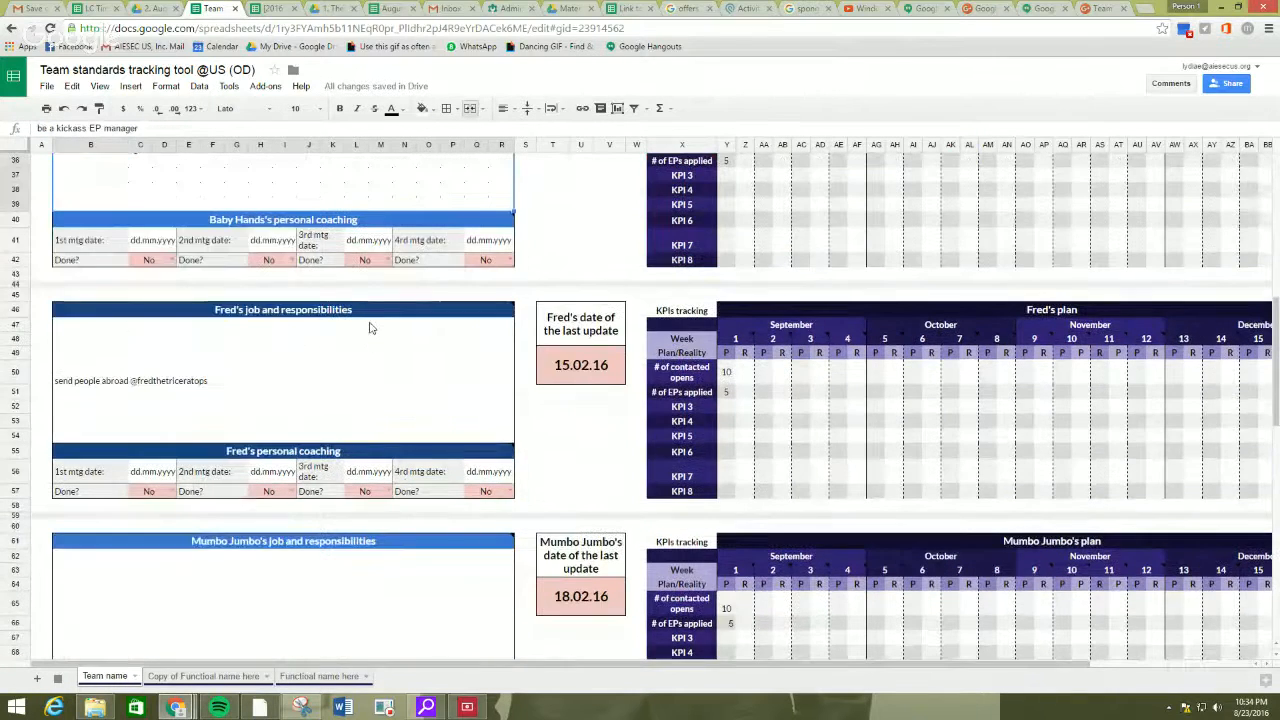
{"action": "left_click", "coordinate": [377, 339]}
{"action": "scroll", "coordinate": [379, 339], "scroll_direction": "up", "scroll_amount": 3}
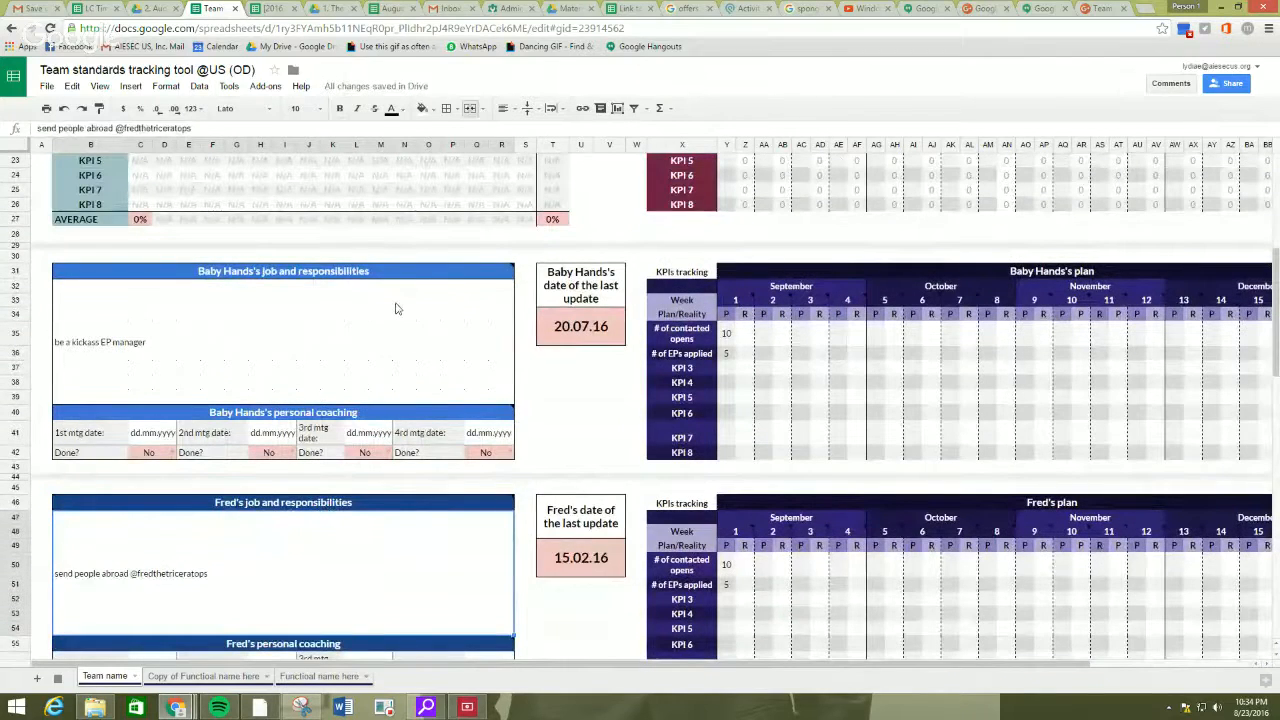
{"action": "scroll", "coordinate": [604, 318], "scroll_direction": "up", "scroll_amount": 5}
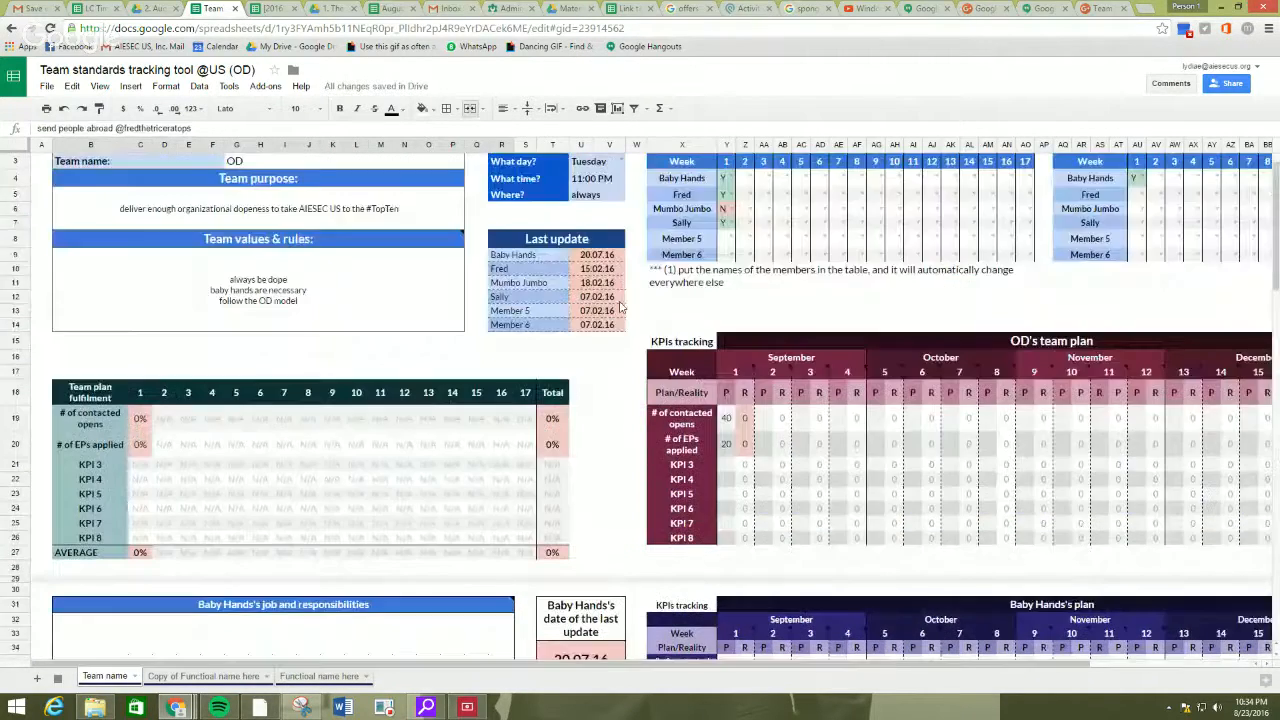
{"action": "scroll", "coordinate": [620, 308], "scroll_direction": "down", "scroll_amount": 4}
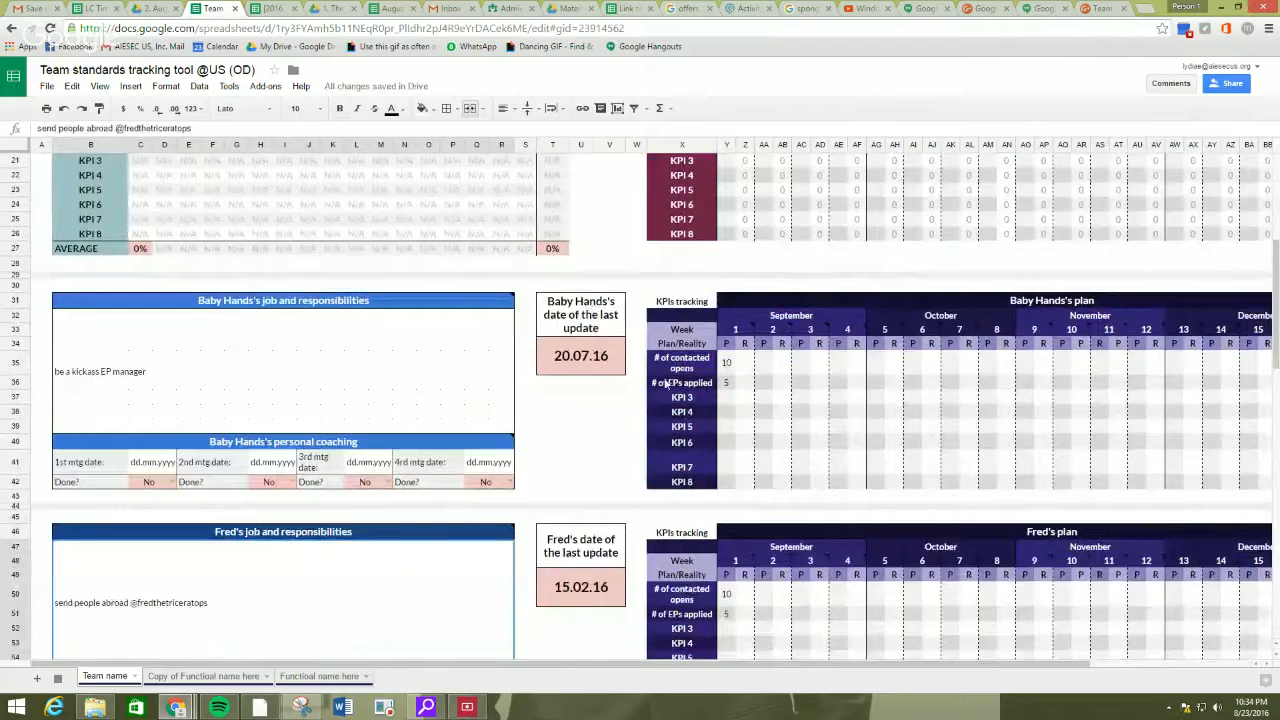
Examine the first member's job description, first coaching meeting date field and week 1 planned KPI values.
{"action": "left_click", "coordinate": [158, 353]}
{"action": "scroll", "coordinate": [192, 352], "scroll_direction": "down", "scroll_amount": 2}
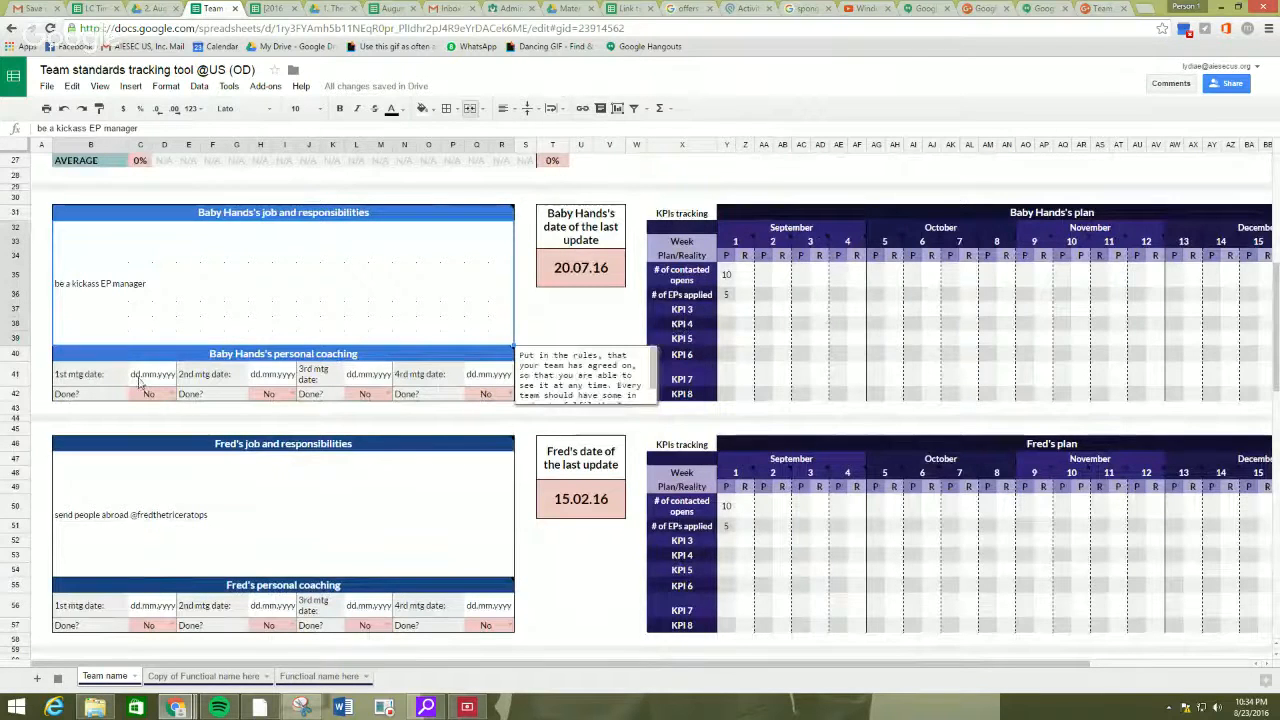
{"action": "left_click", "coordinate": [118, 378]}
{"action": "left_click", "coordinate": [148, 381]}
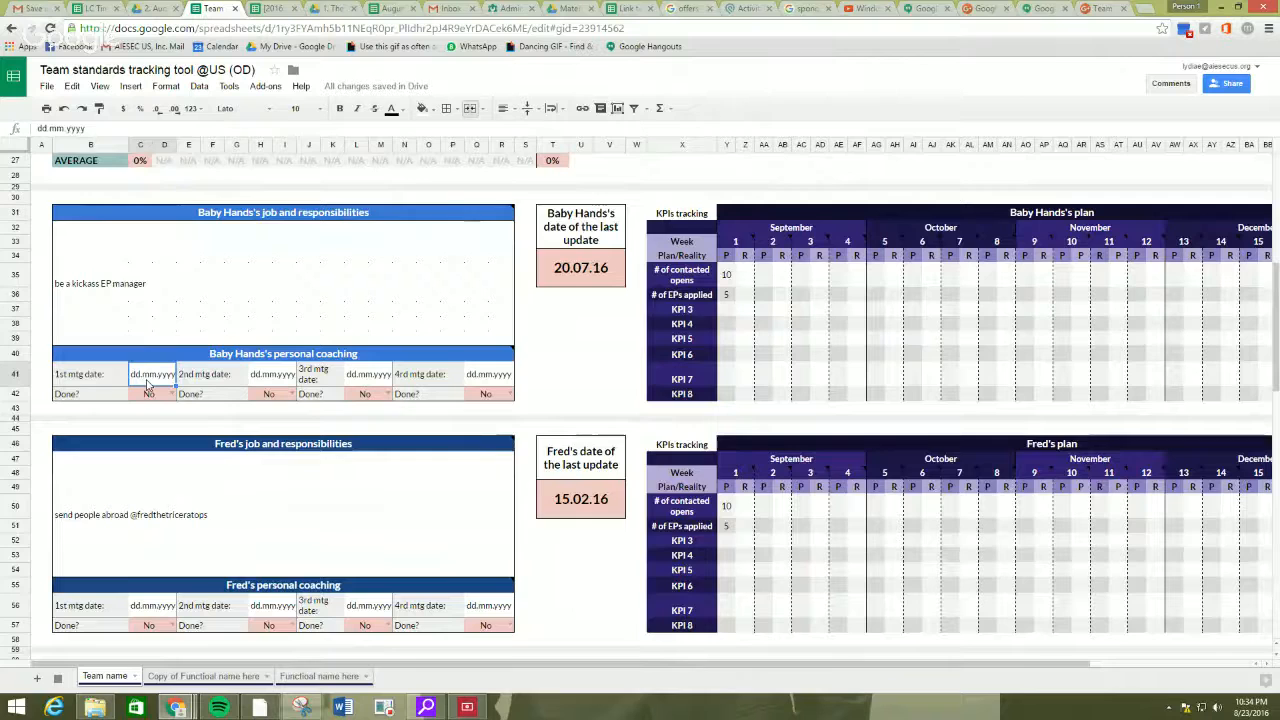
{"action": "left_click", "coordinate": [88, 376]}
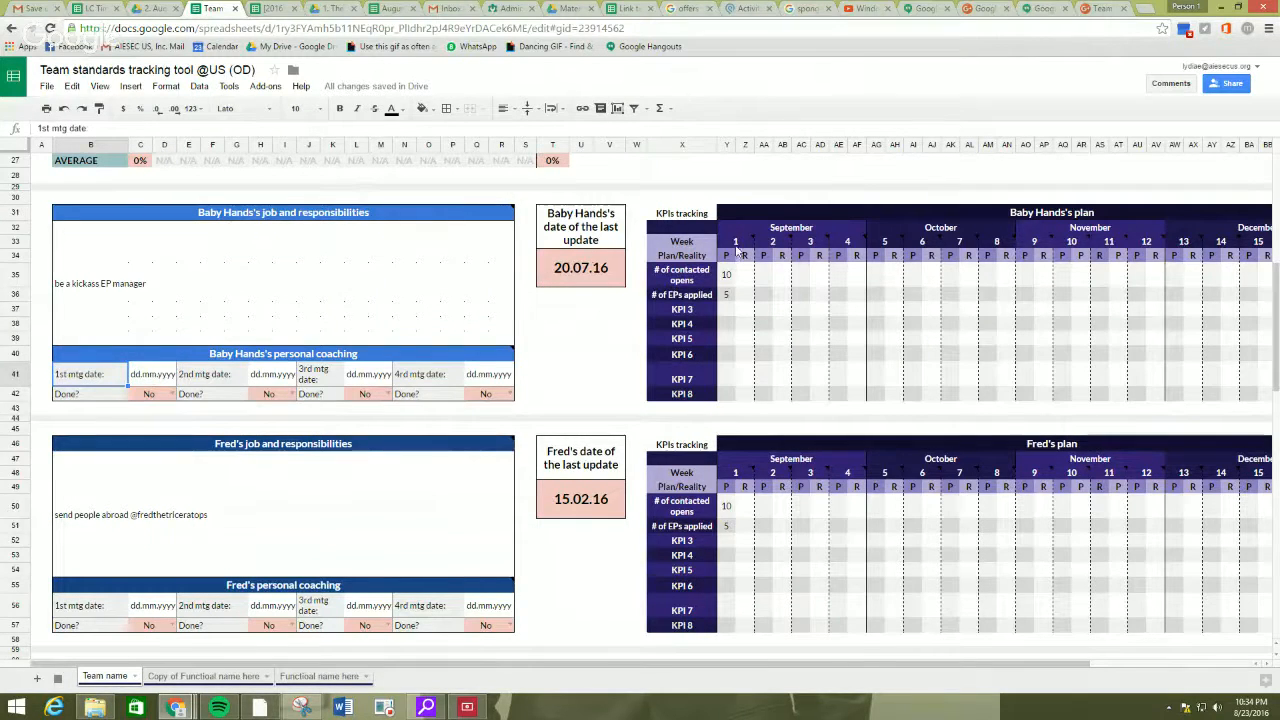
{"action": "left_click", "coordinate": [727, 279]}
{"action": "left_click", "coordinate": [729, 292]}
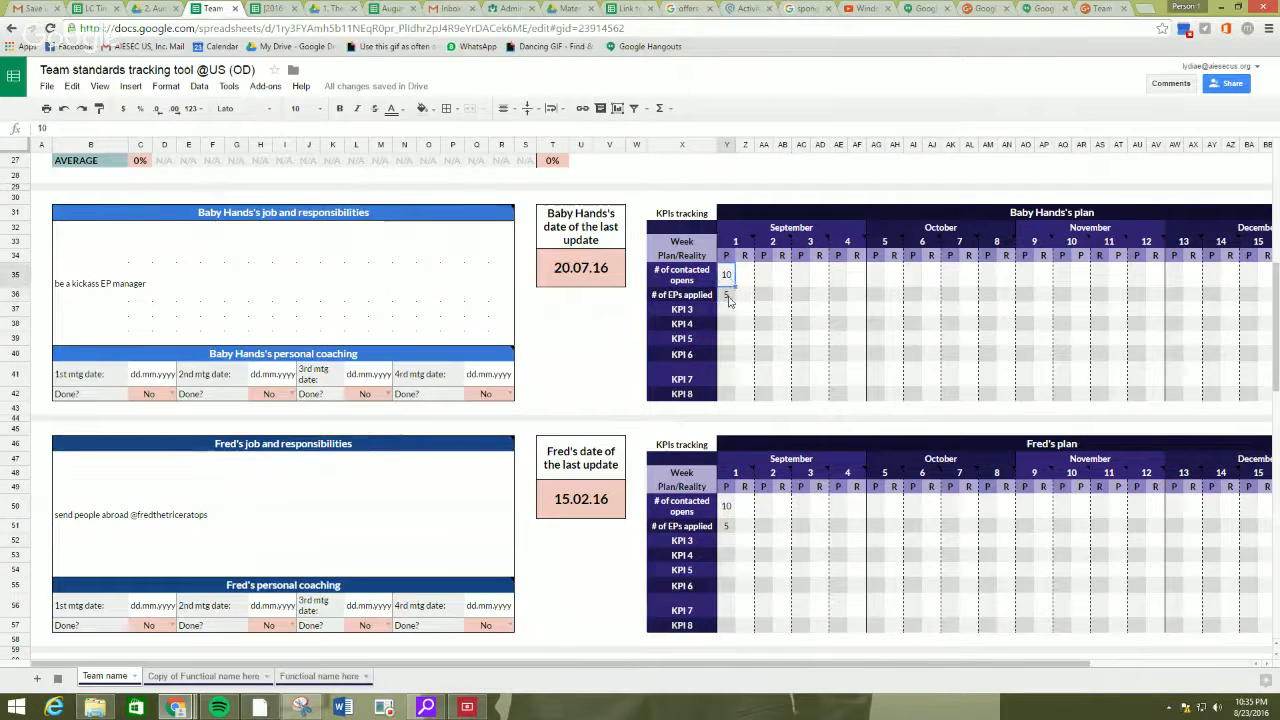
{"action": "left_click", "coordinate": [729, 281]}
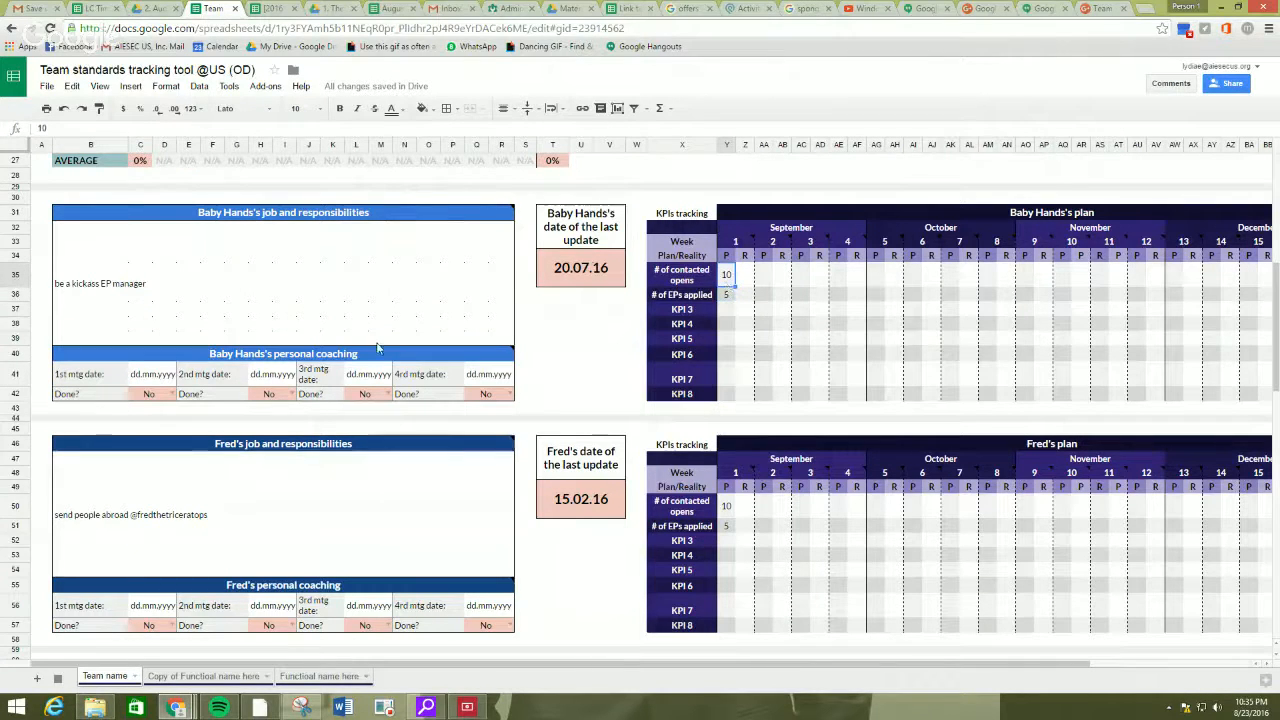
Enter the first member's week 1 reality as 10 contacted opens and 5 EPs applied.
{"action": "scroll", "coordinate": [380, 352], "scroll_direction": "up", "scroll_amount": 3}
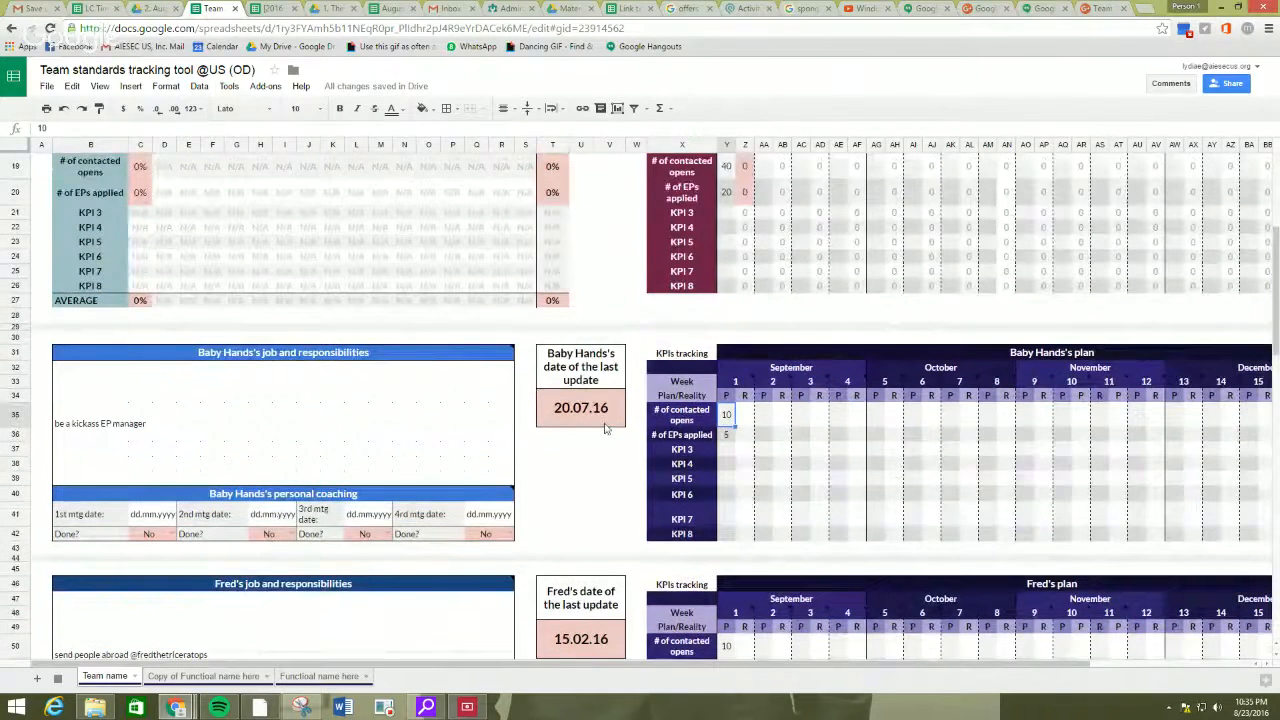
{"action": "left_click", "coordinate": [743, 424]}
{"action": "mouse_move", "coordinate": [733, 383]}
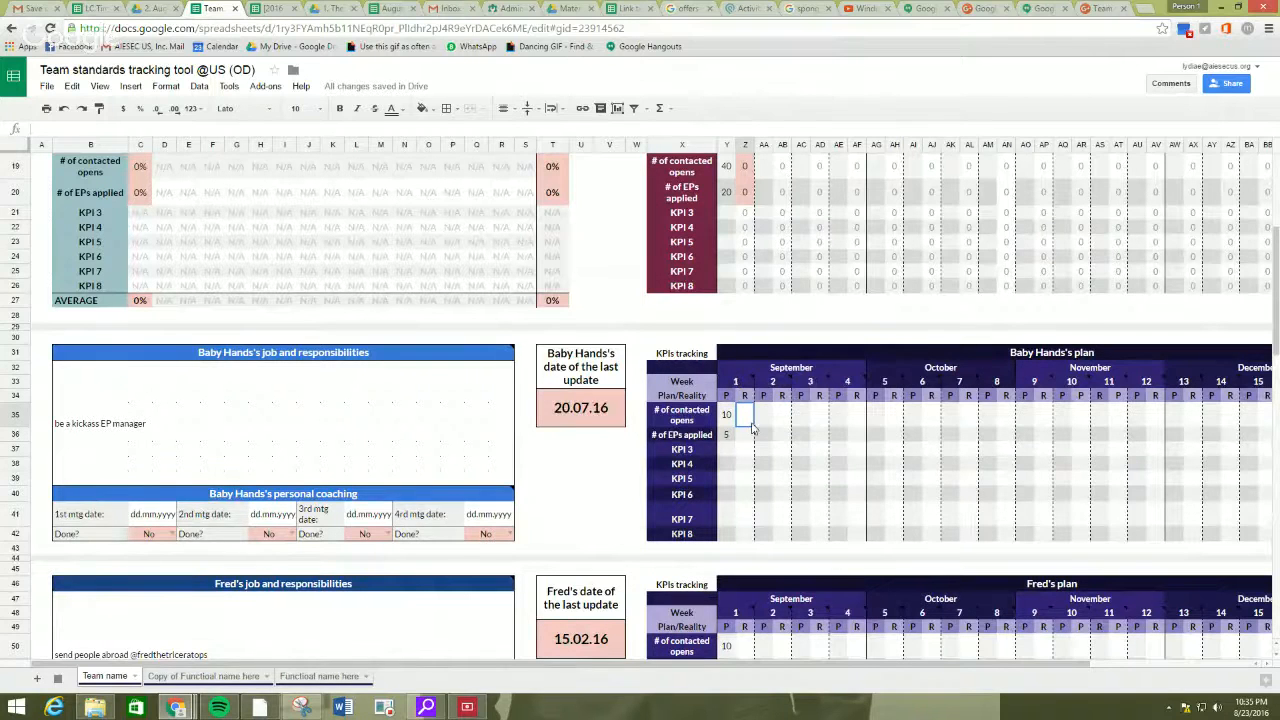
{"action": "type", "text": "10"}
{"action": "key", "text": "Return"}
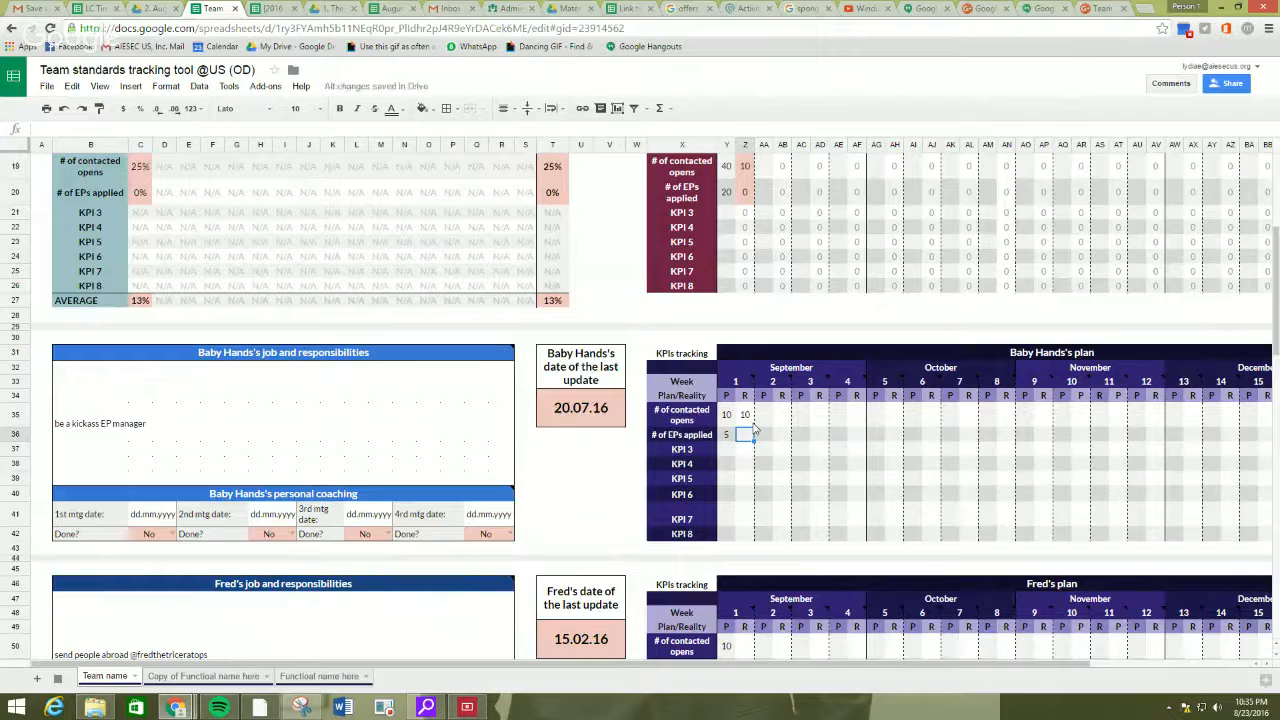
{"action": "key", "text": "Return"}
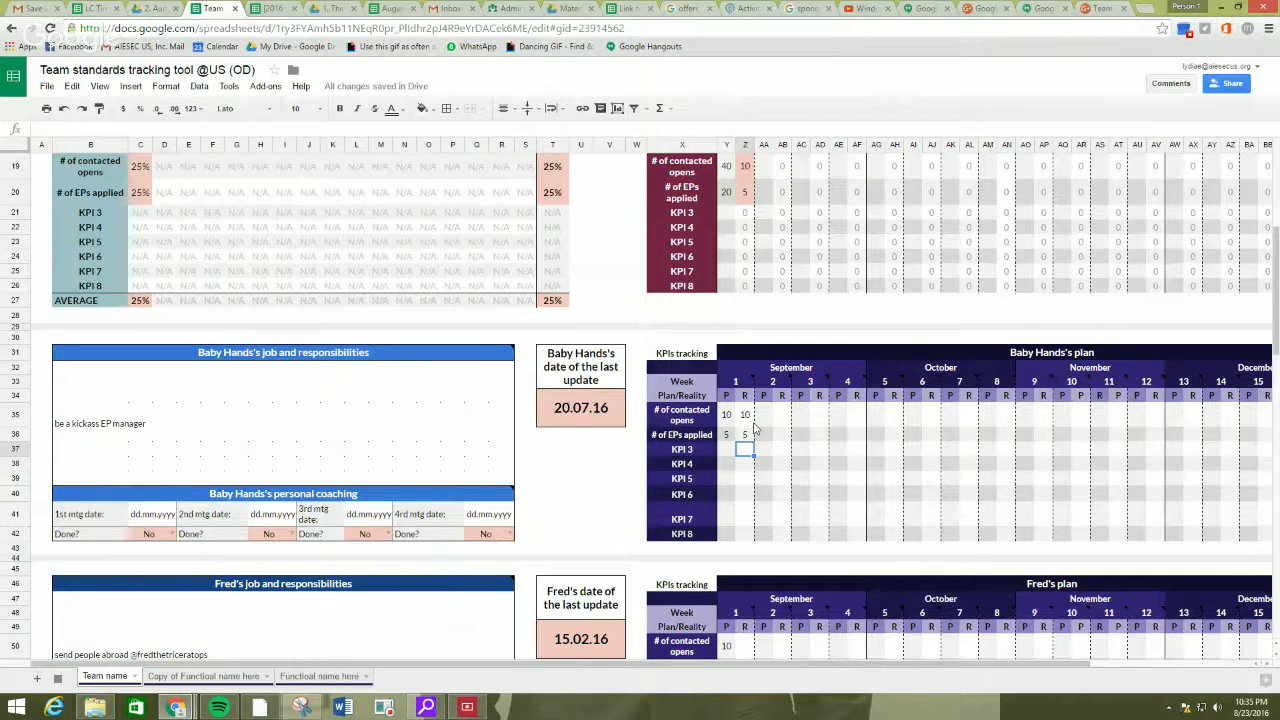
Enter the second member's week 1 reality as 15 contacted opens and 10 EPs applied.
{"action": "scroll", "coordinate": [755, 428], "scroll_direction": "down", "scroll_amount": 3}
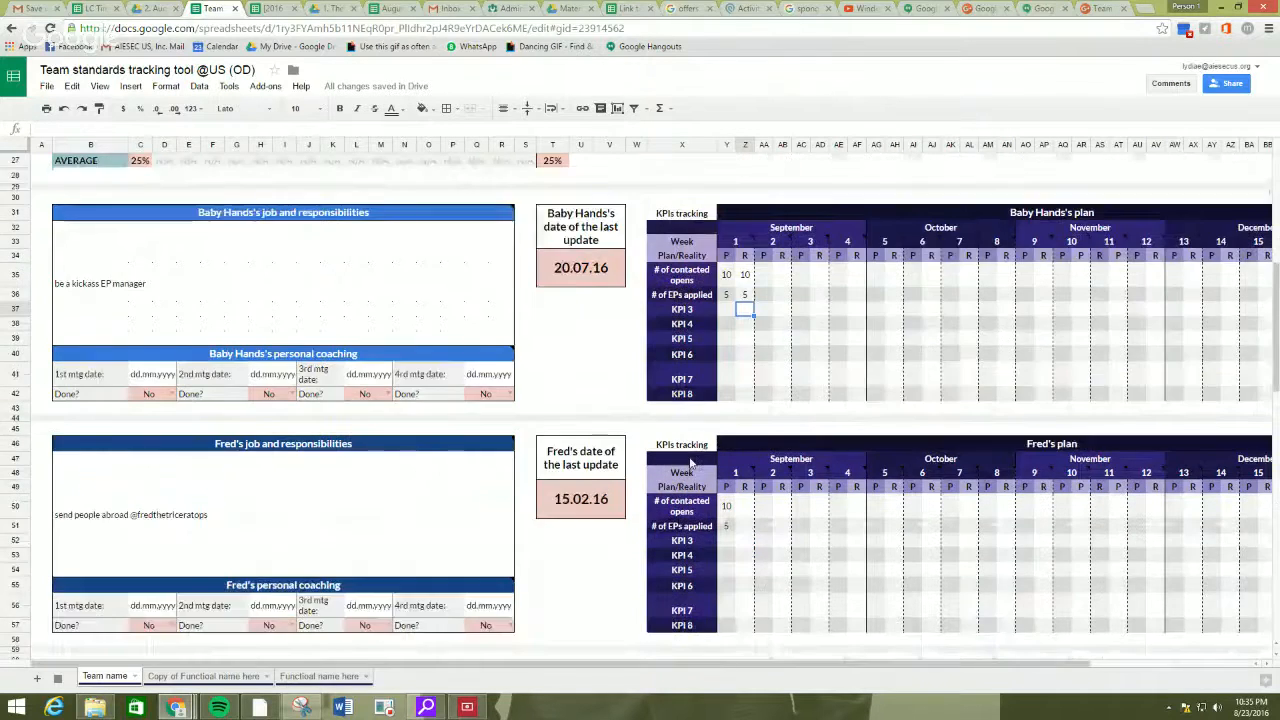
{"action": "left_click", "coordinate": [745, 357]}
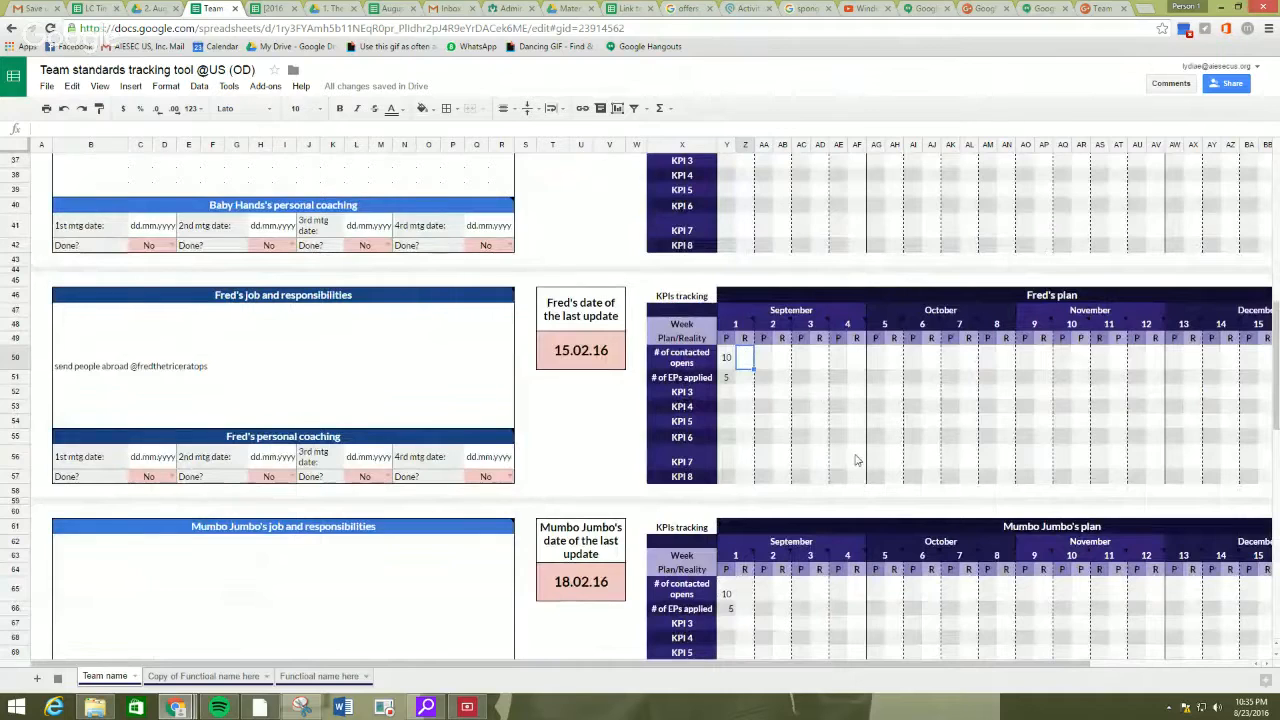
{"action": "type", "text": "15"}
{"action": "key", "text": "Return"}
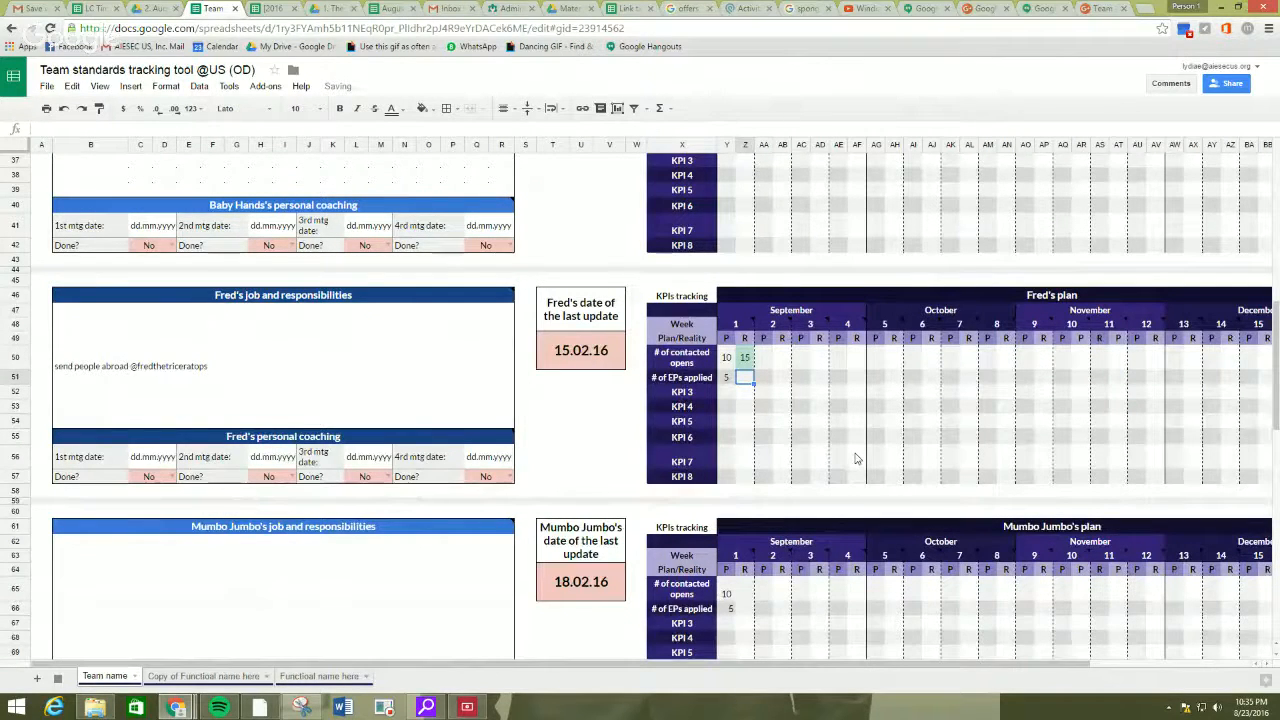
{"action": "type", "text": "10"}
{"action": "key", "text": "Return"}
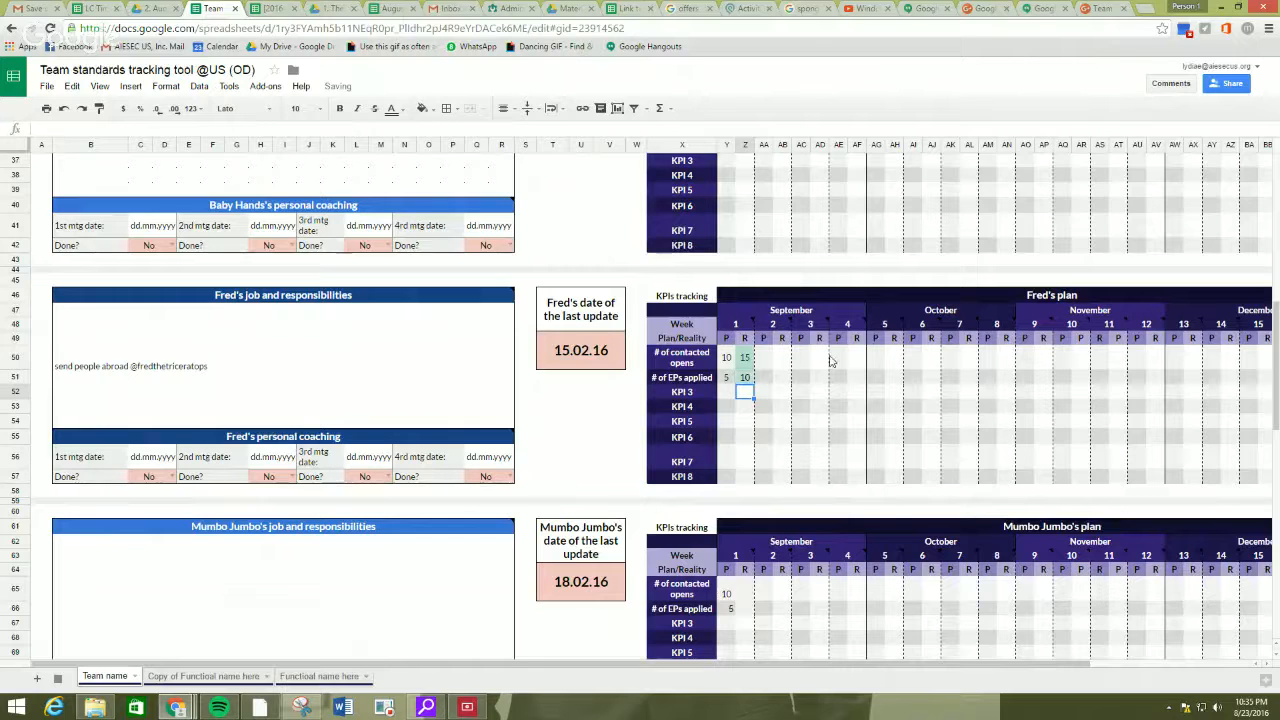
Enter the third member's week 1 reality as 5 contacted opens and 0 EPs applied.
{"action": "scroll", "coordinate": [795, 338], "scroll_direction": "down", "scroll_amount": 3}
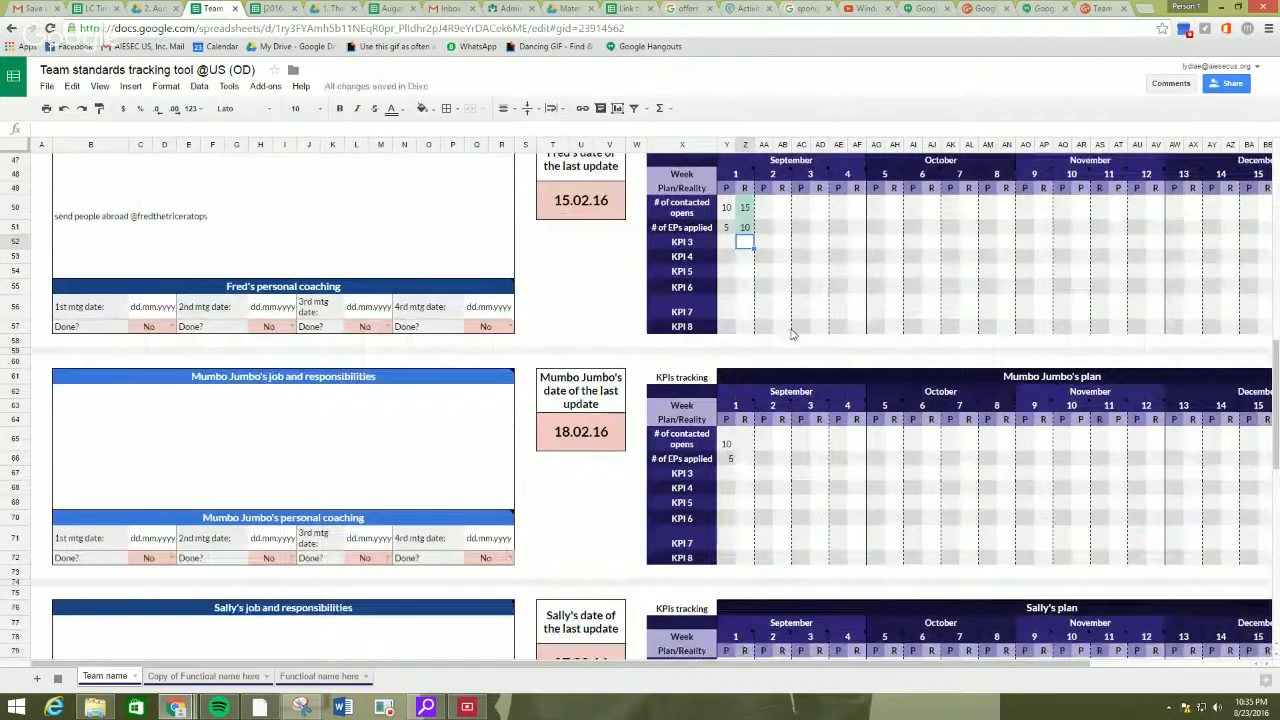
{"action": "left_click", "coordinate": [750, 444]}
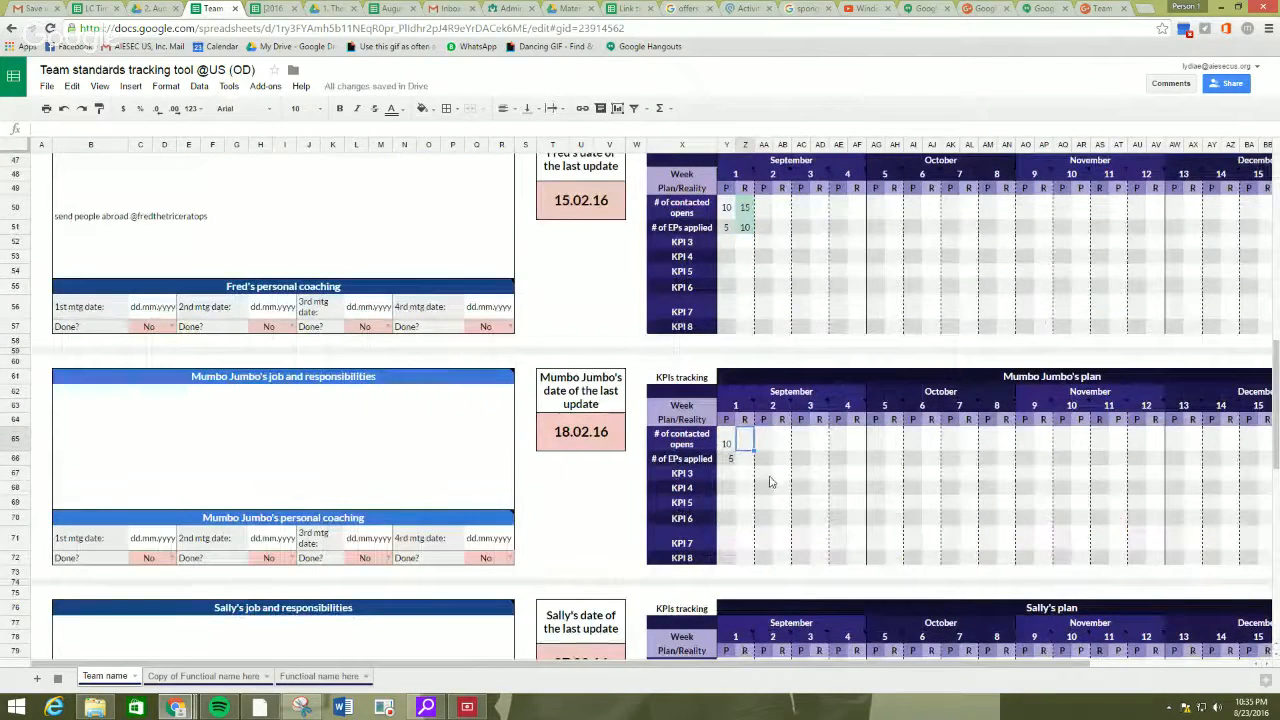
{"action": "type", "text": "5"}
{"action": "key", "text": "Return"}
{"action": "type", "text": "0"}
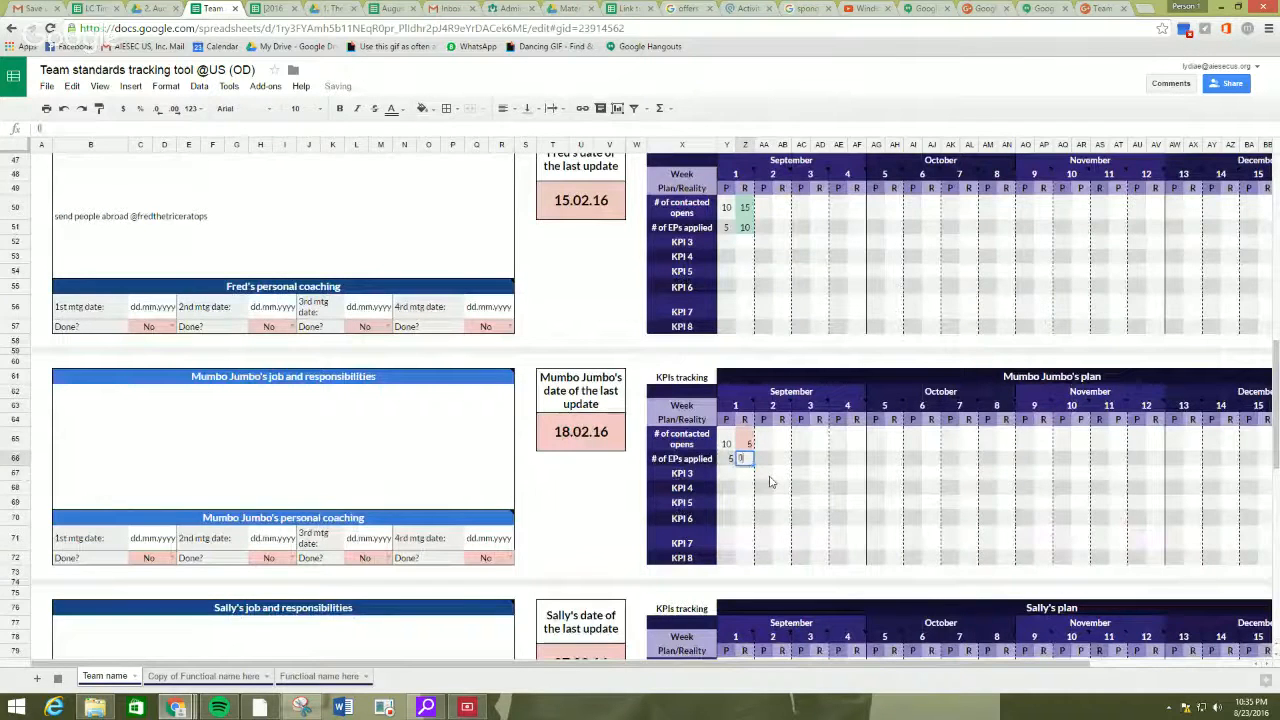
{"action": "key", "text": "Return"}
{"action": "left_click", "coordinate": [730, 476]}
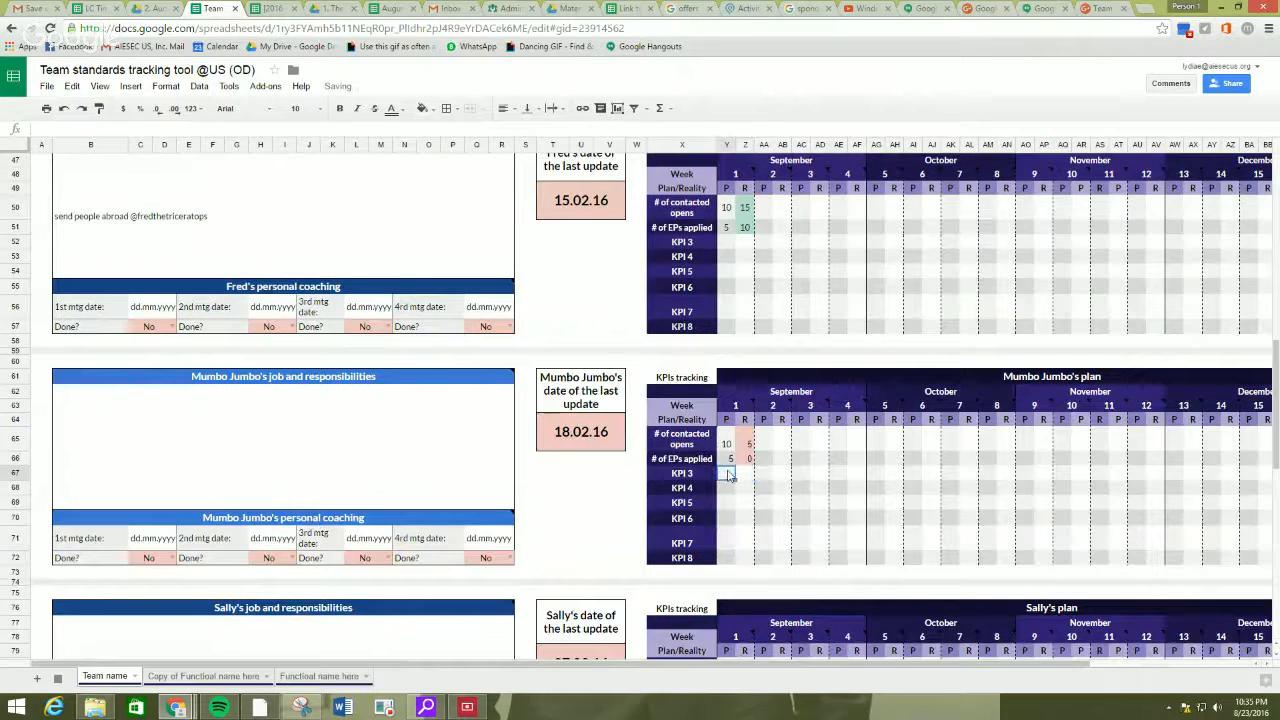
Enter the fourth member's week 1 reality as 10 contacted opens and 5 EPs applied.
{"action": "scroll", "coordinate": [1000, 460], "scroll_direction": "up", "scroll_amount": 1}
{"action": "left_click", "coordinate": [1022, 430]}
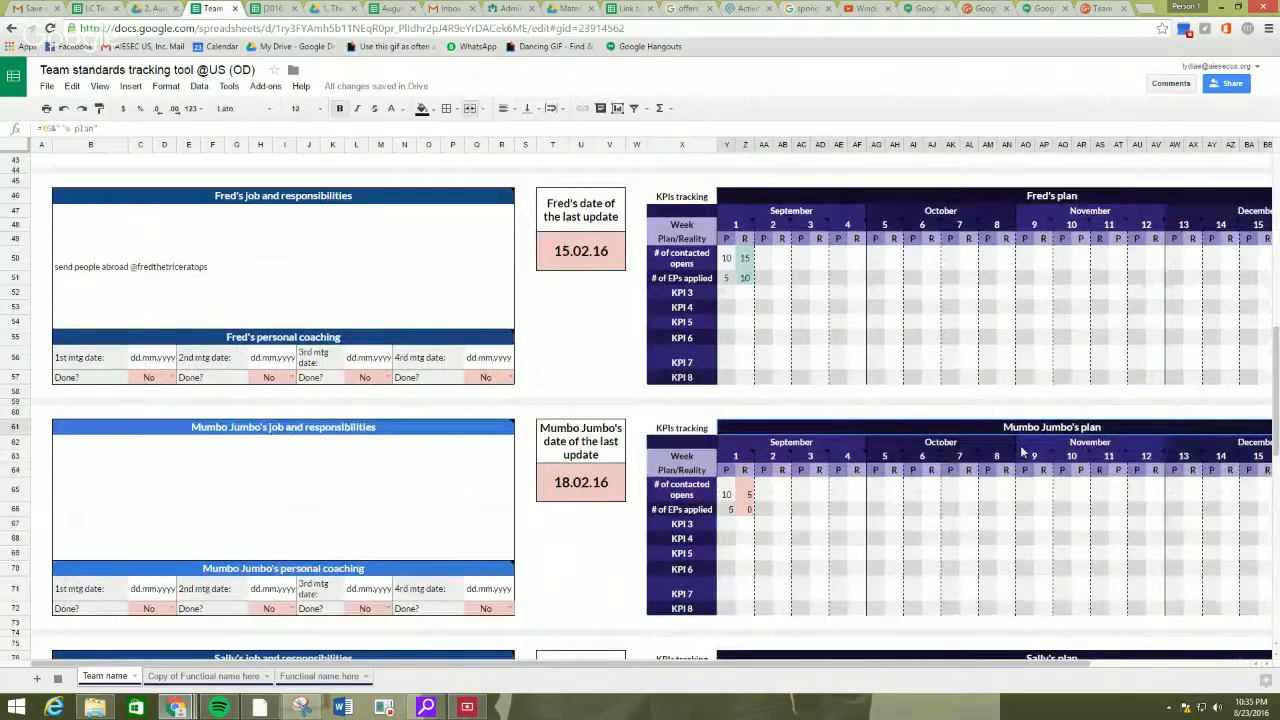
{"action": "scroll", "coordinate": [1022, 452], "scroll_direction": "down", "scroll_amount": 5}
{"action": "left_click", "coordinate": [748, 372]}
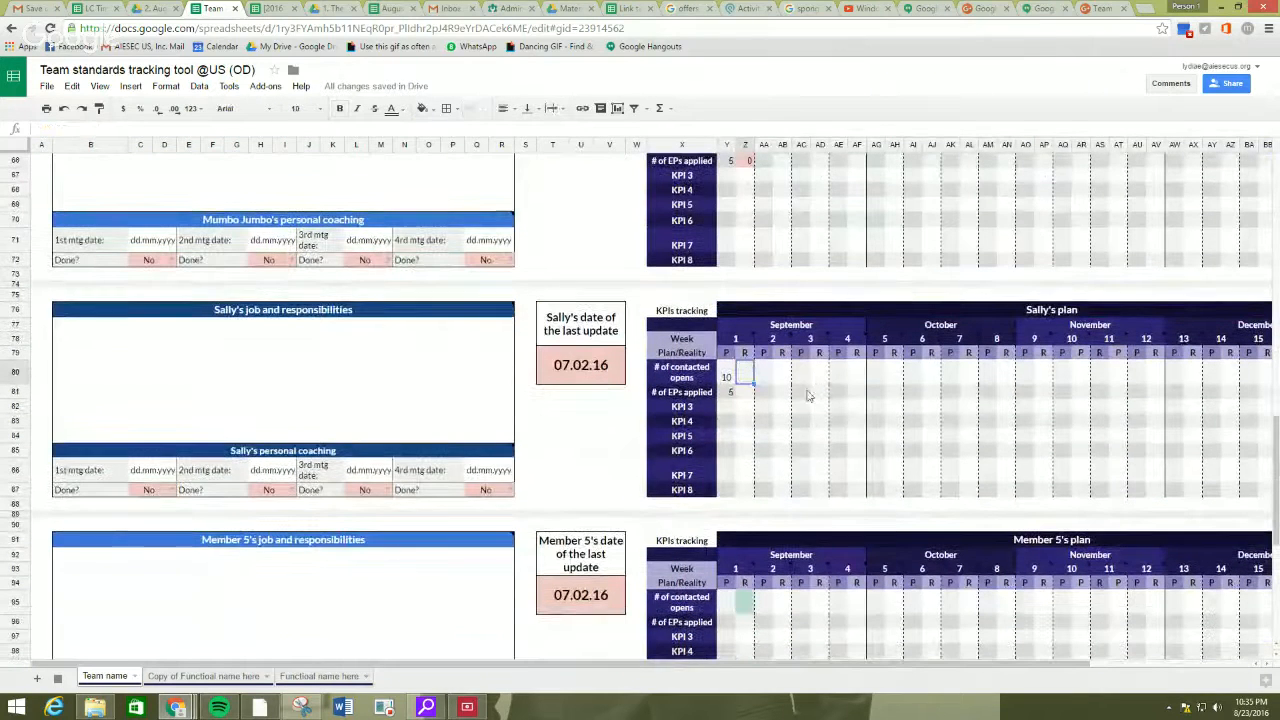
{"action": "type", "text": "10"}
{"action": "key", "text": "Return"}
{"action": "type", "text": "5"}
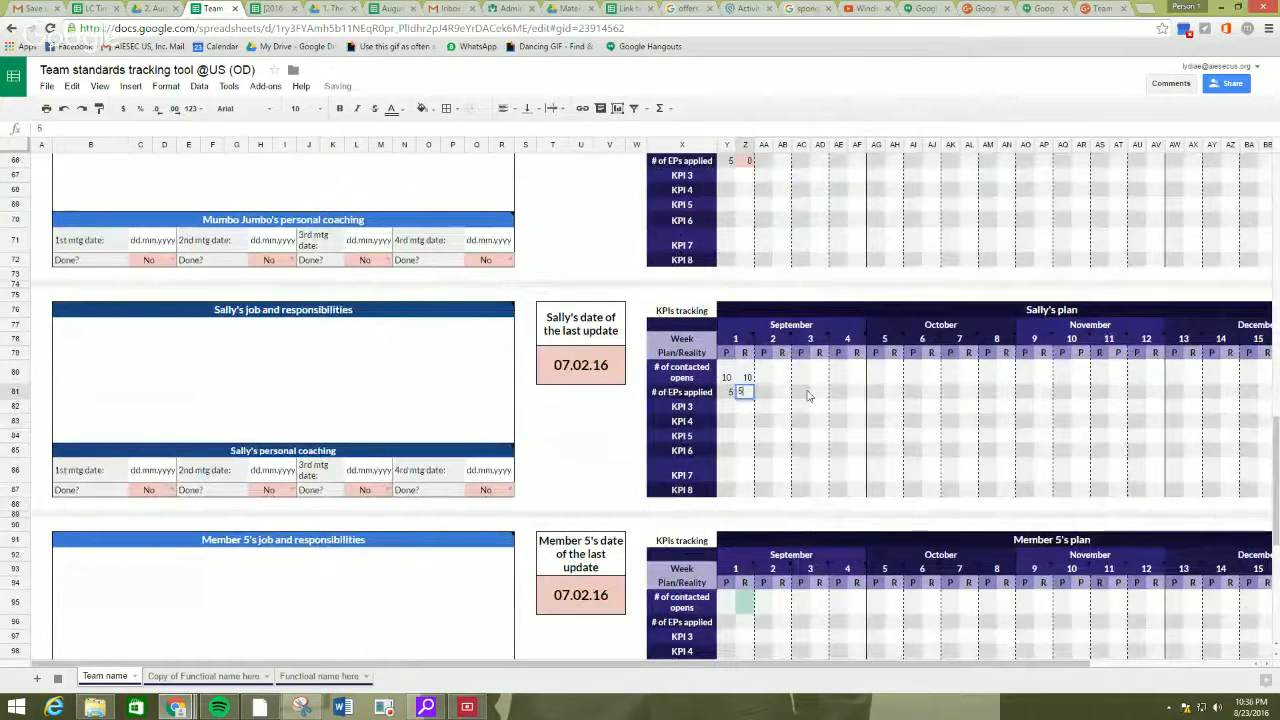
{"action": "key", "text": "Return"}
Review the team plan's week 1 planned and actual totals alongside the team plan fulfilment table.
{"action": "scroll", "coordinate": [812, 392], "scroll_direction": "up", "scroll_amount": 10}
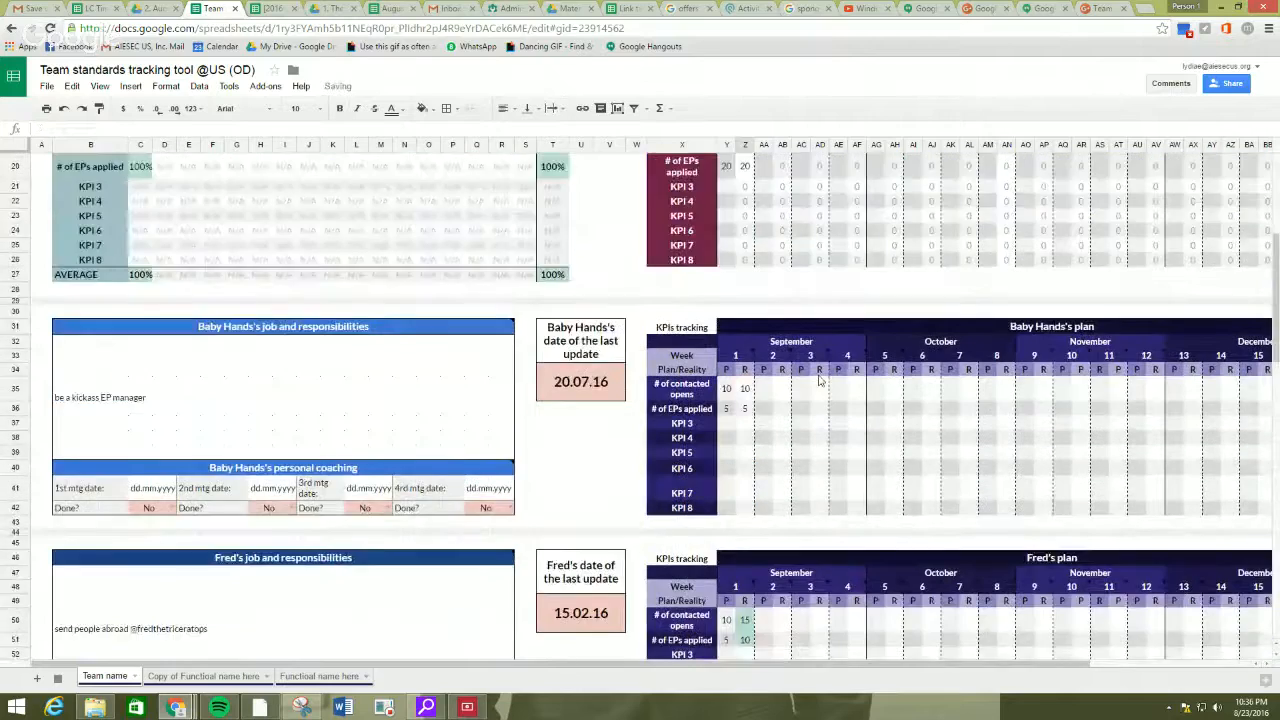
{"action": "scroll", "coordinate": [818, 378], "scroll_direction": "up", "scroll_amount": 4}
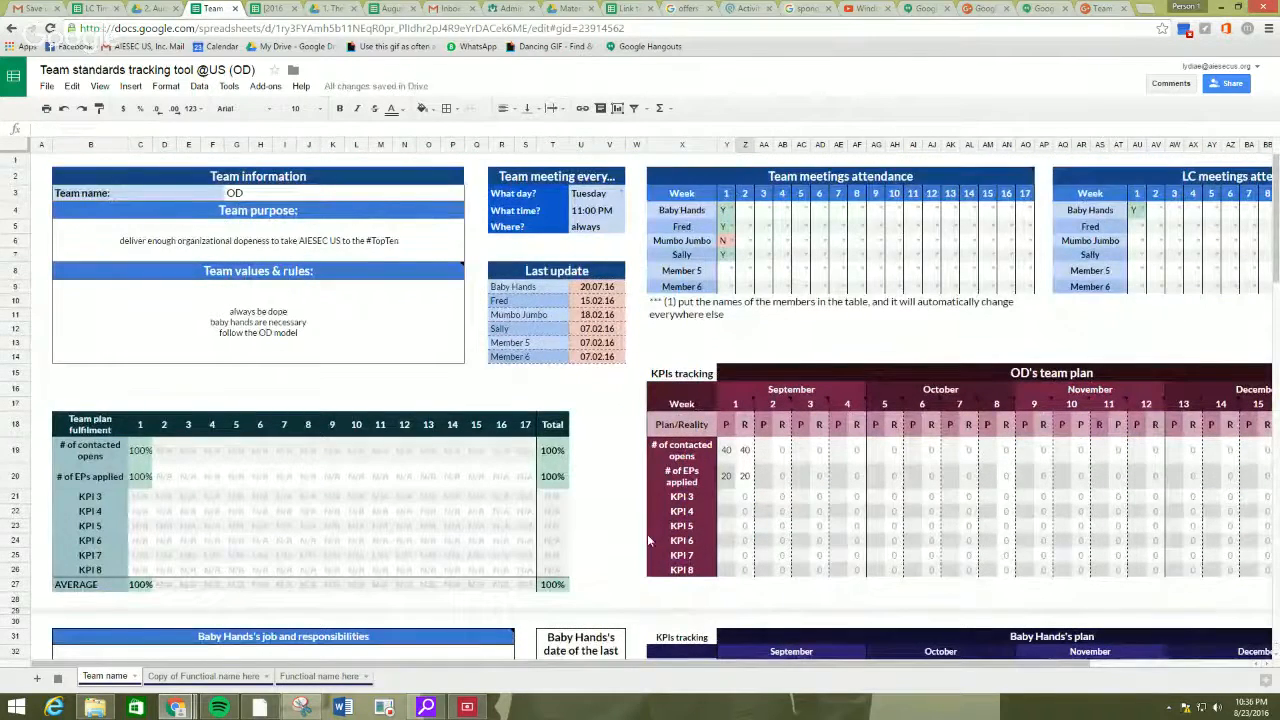
{"action": "scroll", "coordinate": [648, 540], "scroll_direction": "down", "scroll_amount": 1}
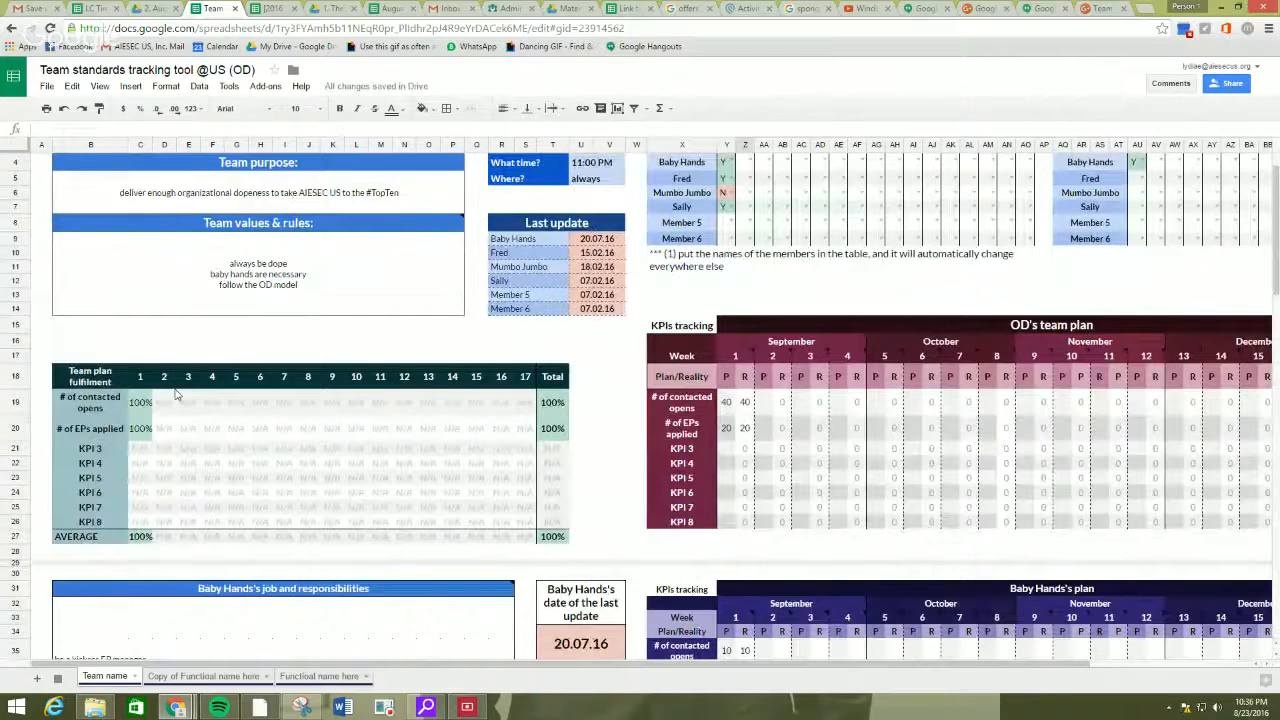
{"action": "scroll", "coordinate": [195, 410], "scroll_direction": "up", "scroll_amount": 1}
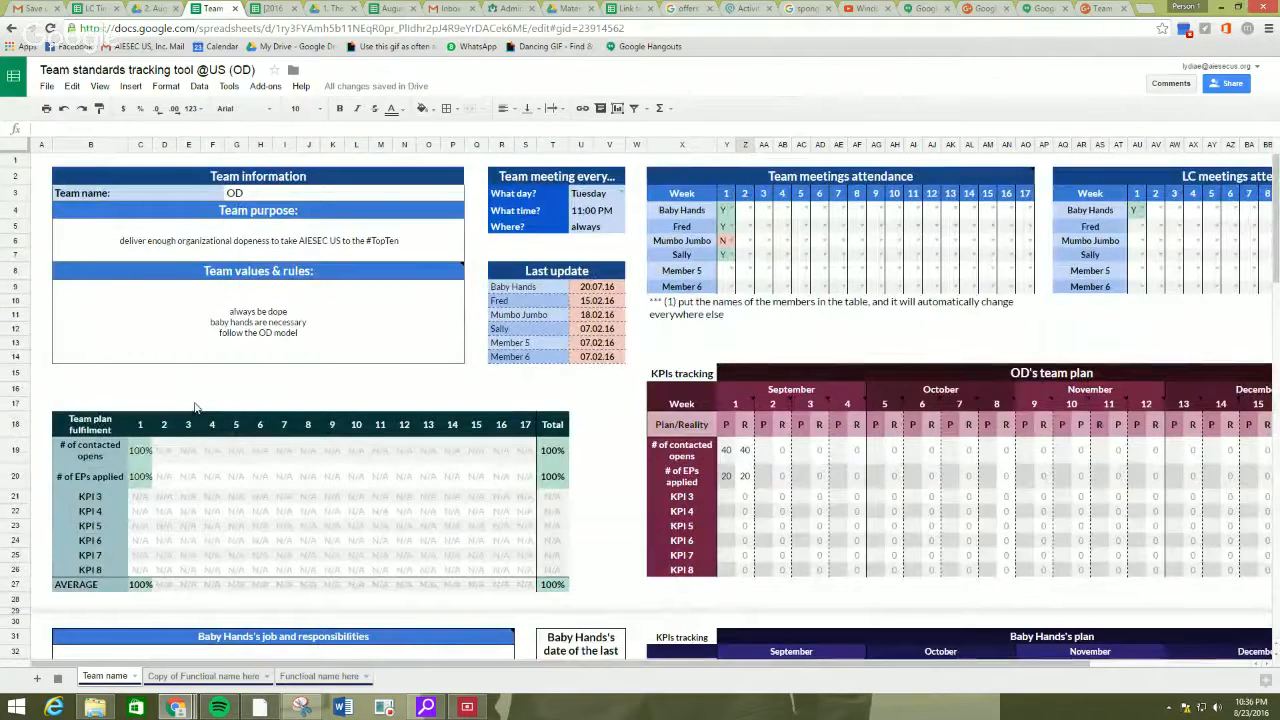
{"action": "scroll", "coordinate": [278, 352], "scroll_direction": "down", "scroll_amount": 3}
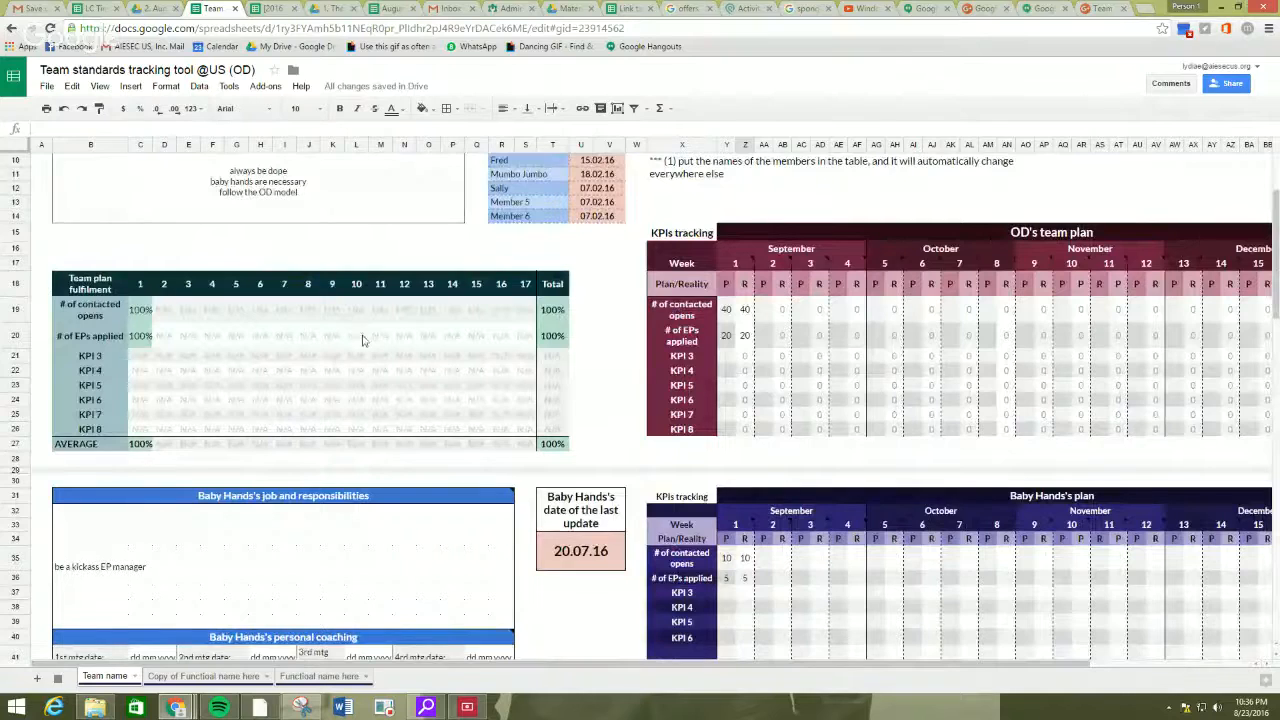
{"action": "scroll", "coordinate": [790, 420], "scroll_direction": "down", "scroll_amount": 2}
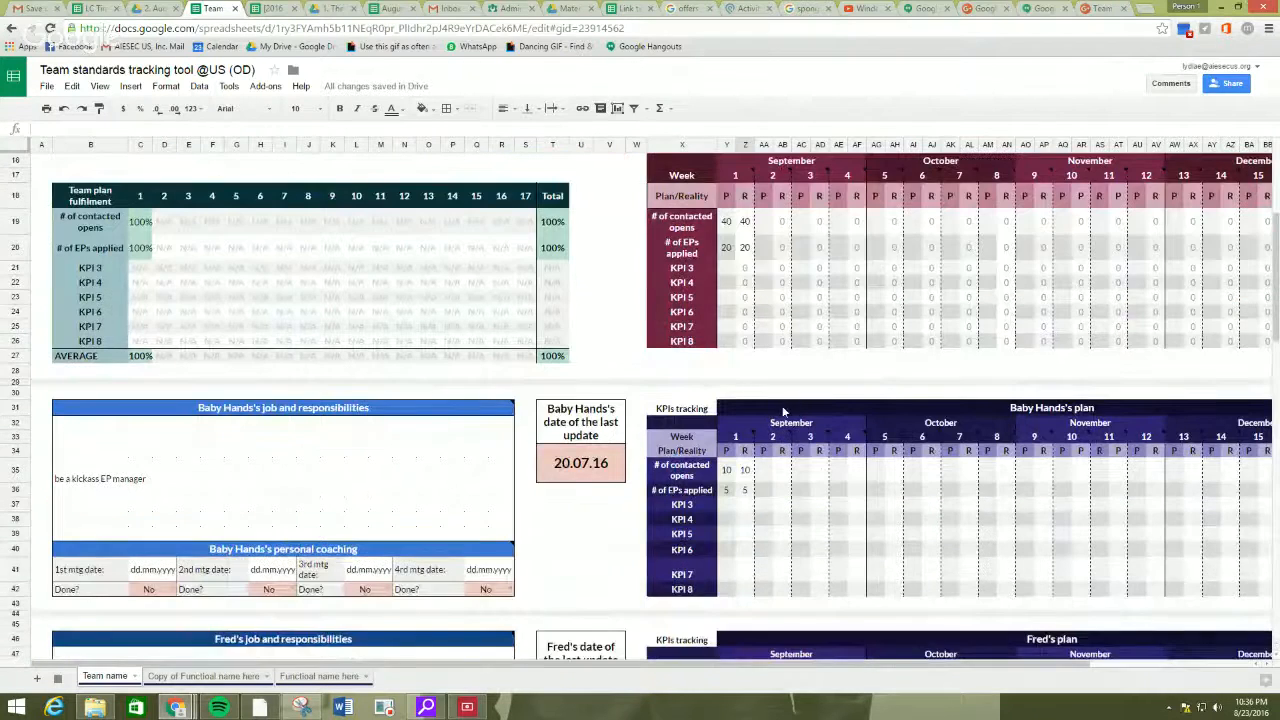
Compare planned and actual week 1 KPI values across the individual members' plans, including their colour coding.
{"action": "scroll", "coordinate": [803, 486], "scroll_direction": "down", "scroll_amount": 2}
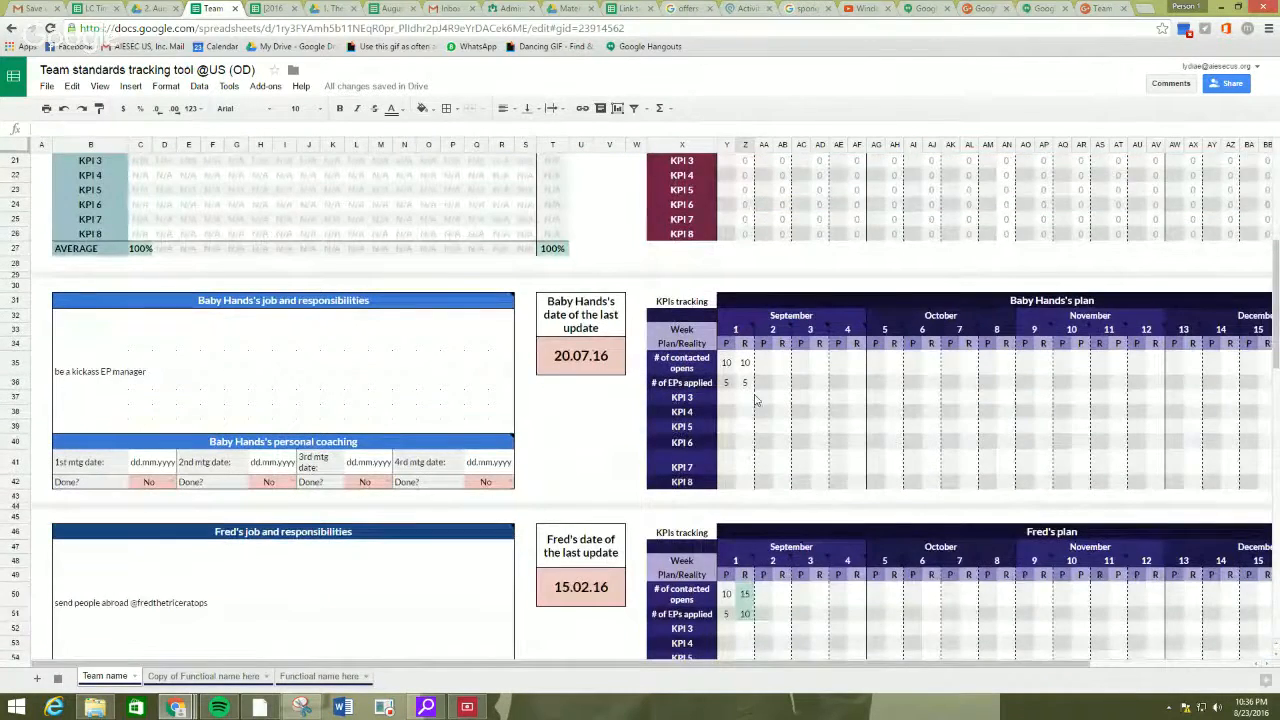
{"action": "scroll", "coordinate": [756, 405], "scroll_direction": "down", "scroll_amount": 3}
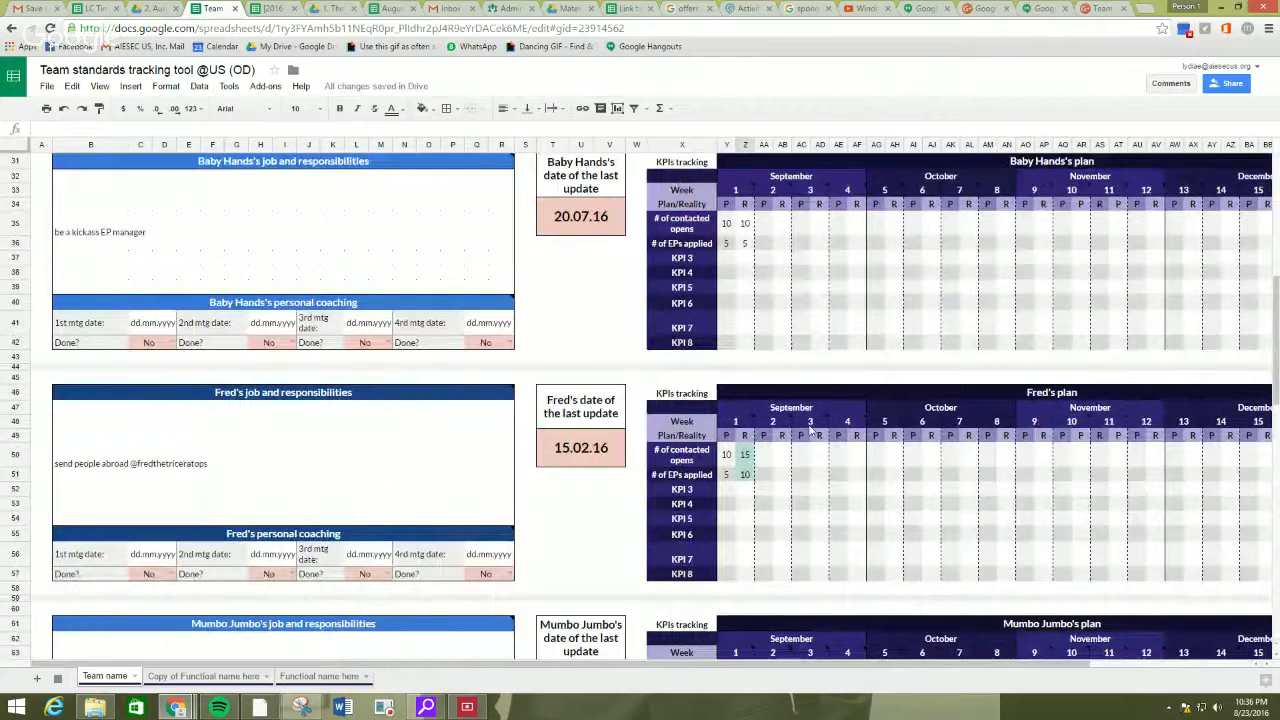
{"action": "scroll", "coordinate": [790, 510], "scroll_direction": "down", "scroll_amount": 3}
{"action": "scroll", "coordinate": [792, 528], "scroll_direction": "down", "scroll_amount": 1}
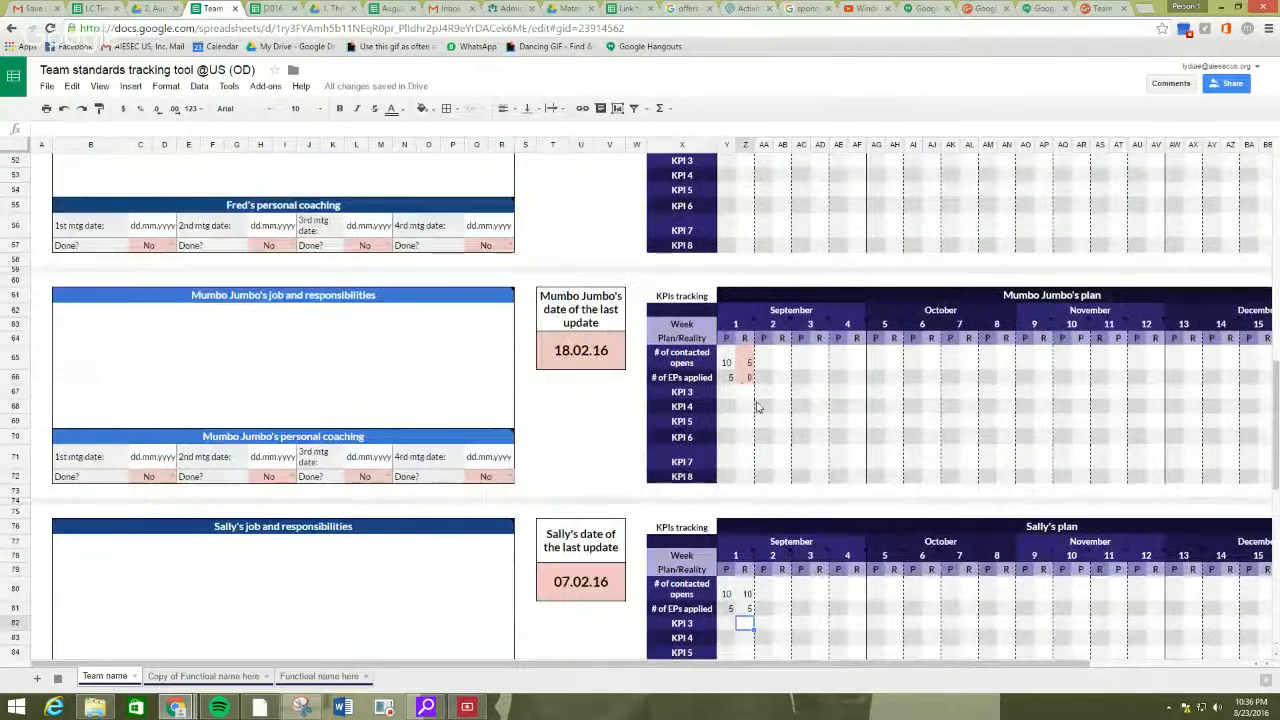
{"action": "left_click", "coordinate": [745, 393]}
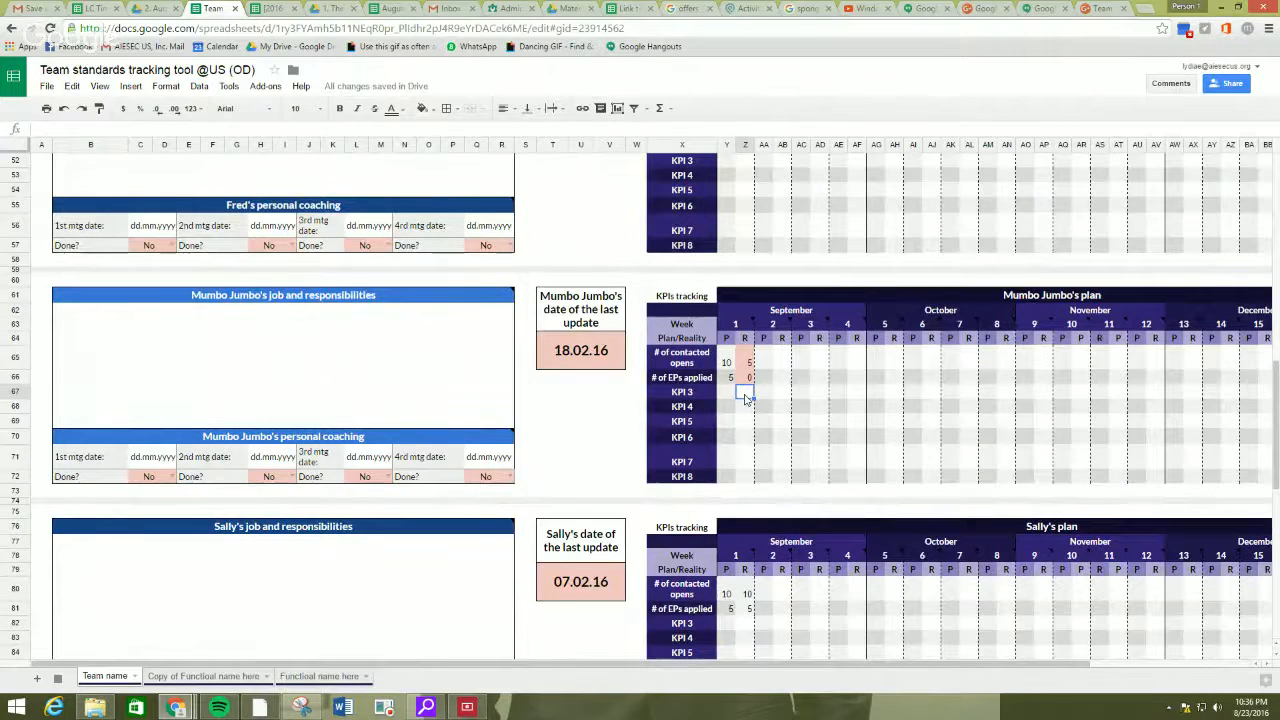
{"action": "scroll", "coordinate": [748, 400], "scroll_direction": "down", "scroll_amount": 3}
{"action": "left_click", "coordinate": [750, 488]}
{"action": "scroll", "coordinate": [753, 490], "scroll_direction": "up", "scroll_amount": 4}
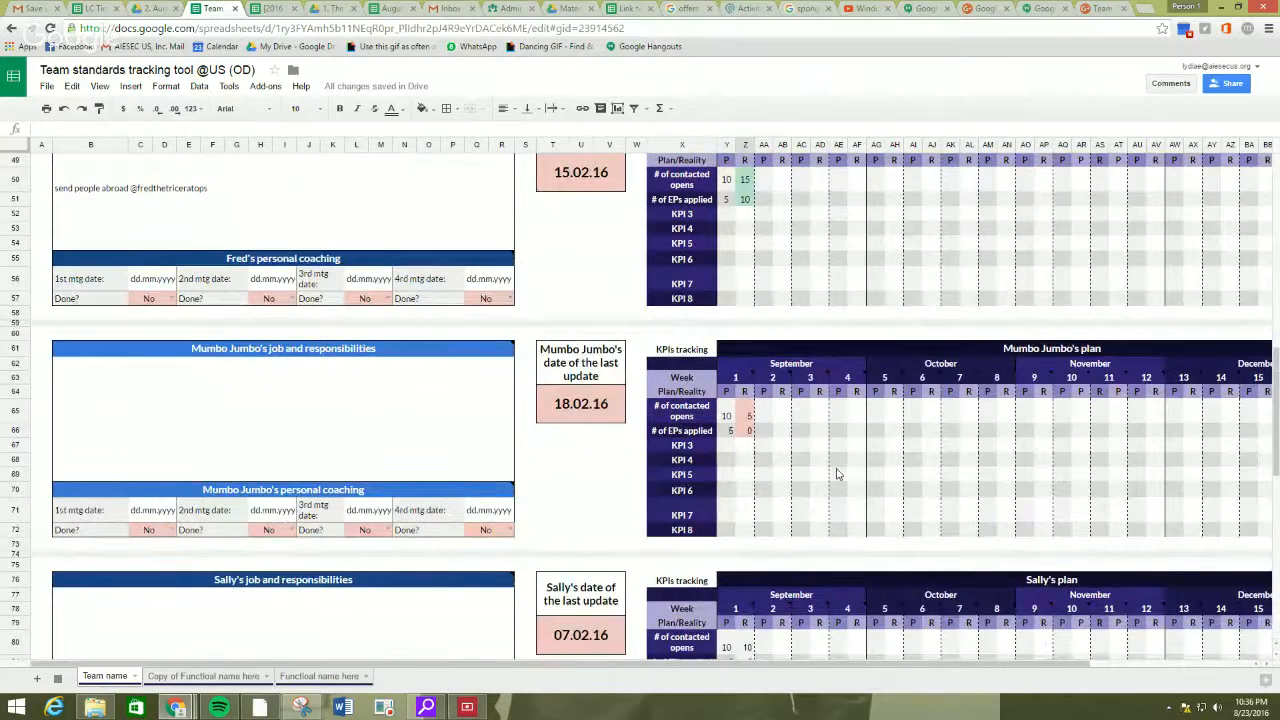
{"action": "scroll", "coordinate": [834, 476], "scroll_direction": "up", "scroll_amount": 5}
{"action": "scroll", "coordinate": [830, 478], "scroll_direction": "up", "scroll_amount": 4}
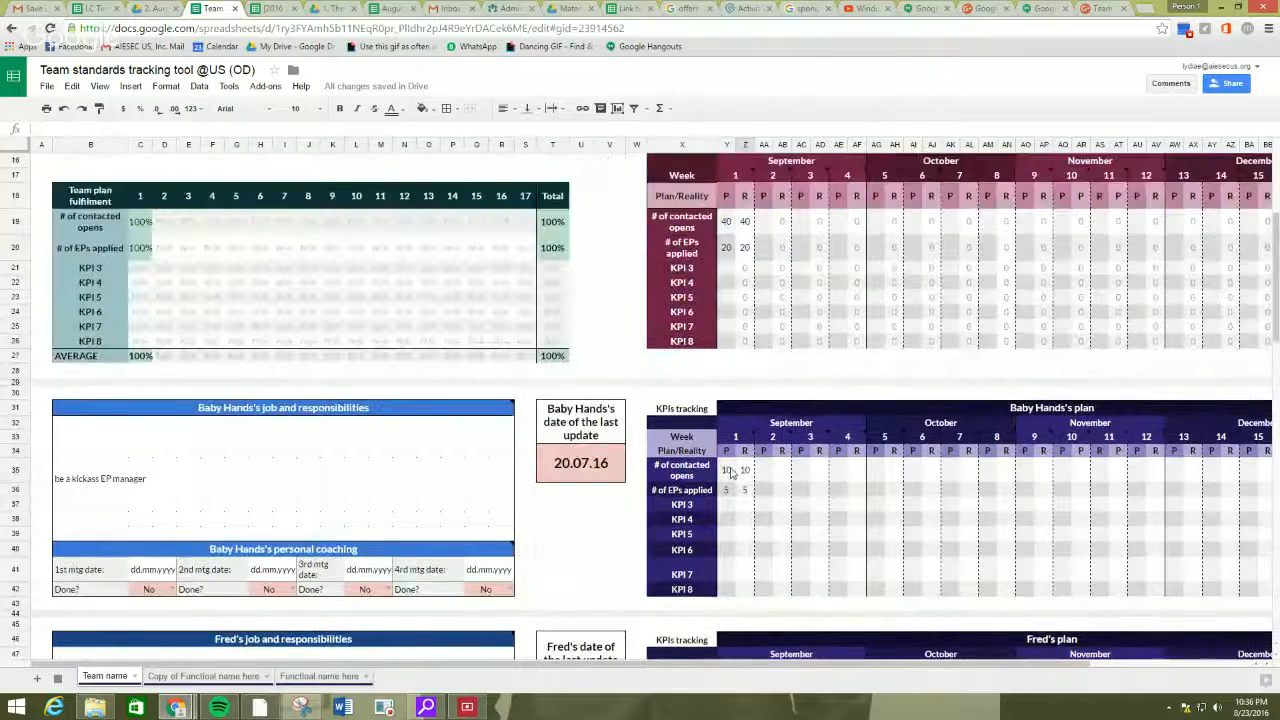
{"action": "left_click", "coordinate": [746, 472]}
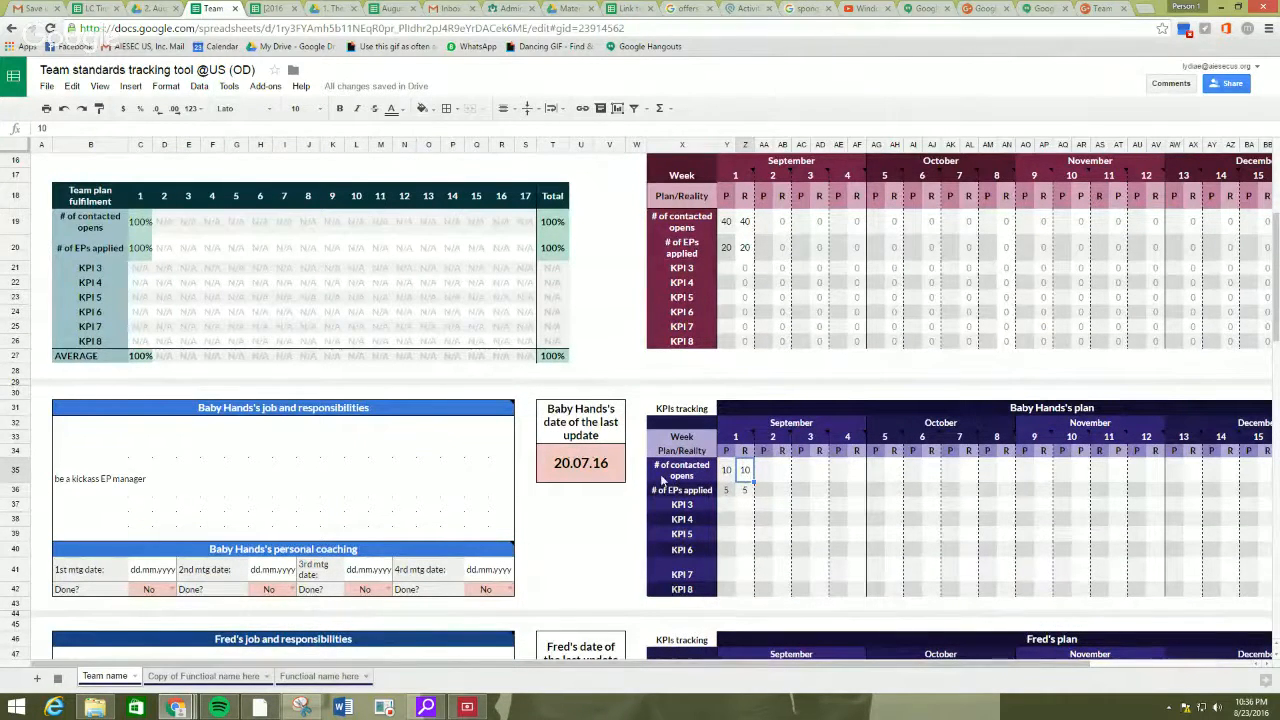
Set the first member's date of the last update to 8/23/2016.
{"action": "left_click", "coordinate": [570, 474]}
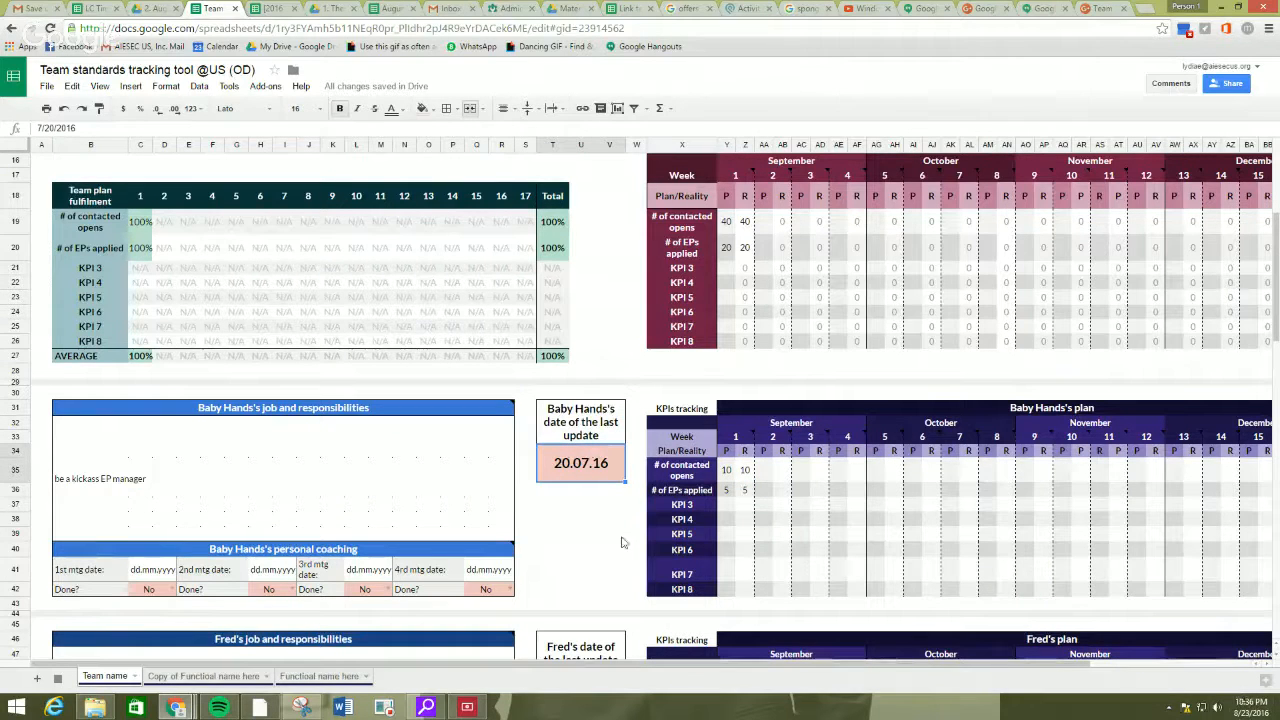
{"action": "type", "text": "8"}
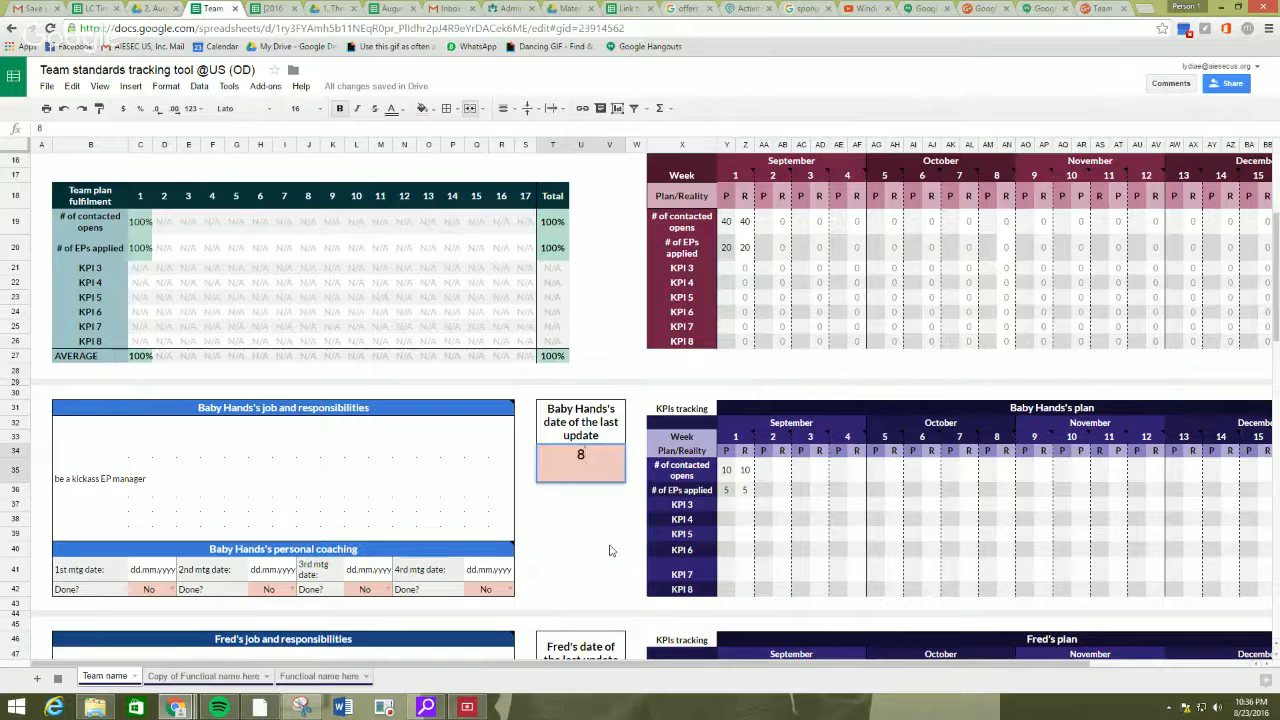
{"action": "type", "text": "/23/2016"}
{"action": "key", "text": "Return"}
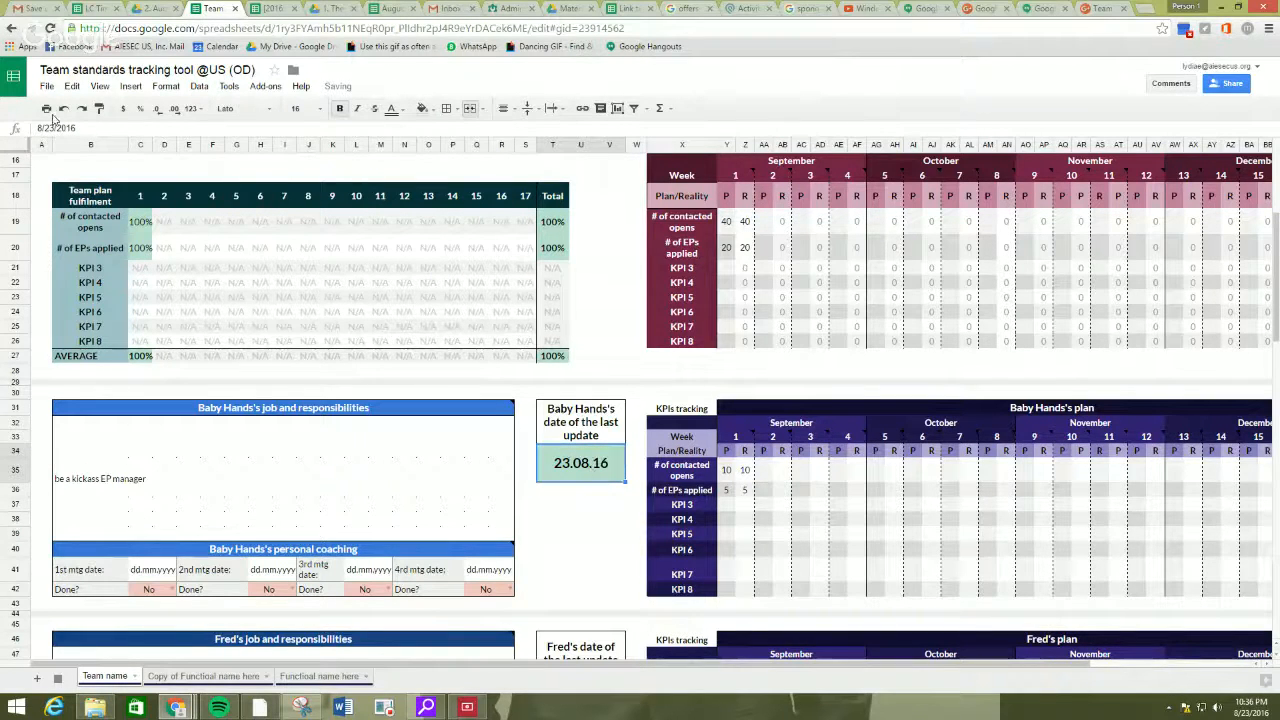
Inspect the conditional formatting rules applied to the first member's last update date.
{"action": "left_click", "coordinate": [166, 86]}
{"action": "left_click", "coordinate": [210, 304]}
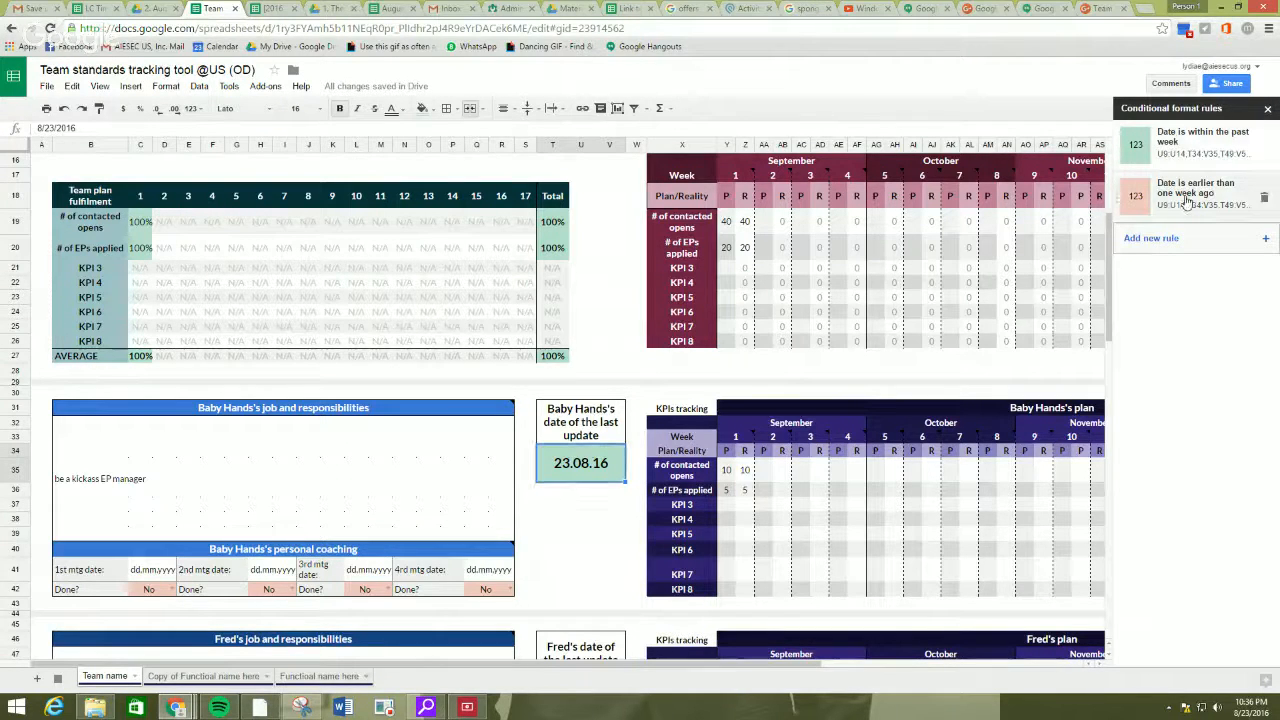
{"action": "left_click", "coordinate": [1267, 108]}
{"action": "left_click", "coordinate": [565, 492]}
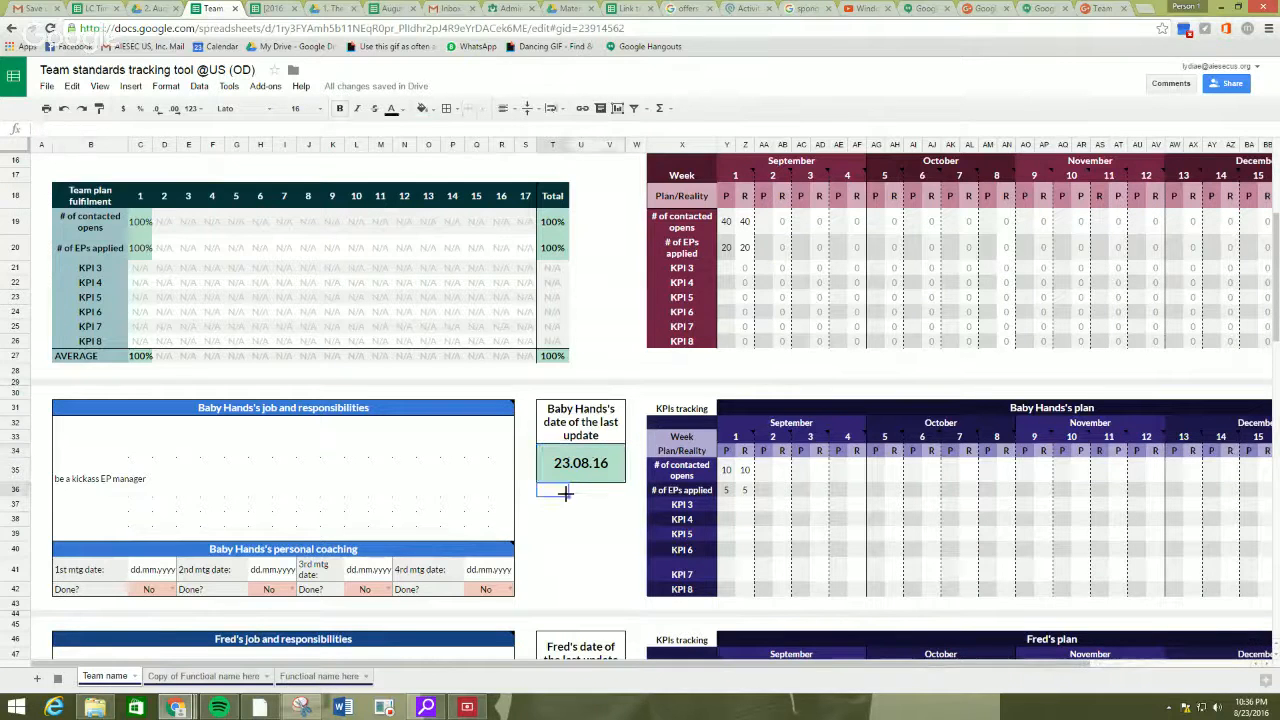
{"action": "left_click", "coordinate": [566, 512]}
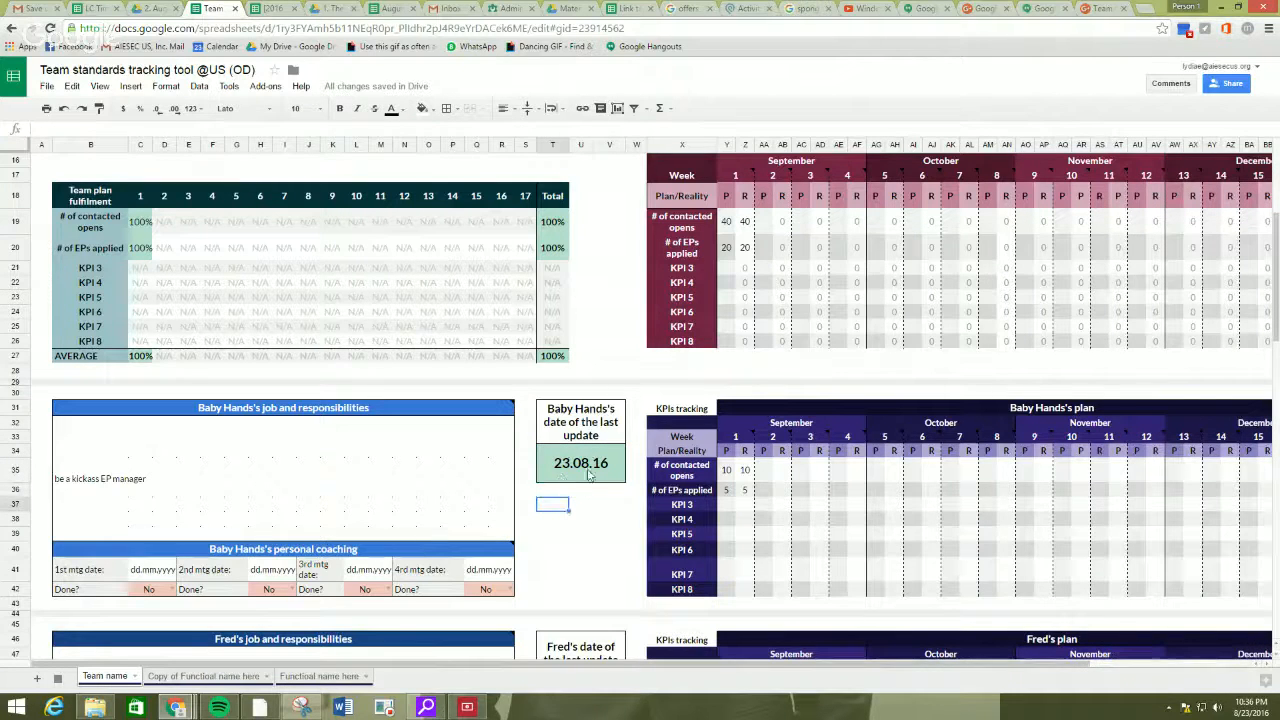
{"action": "left_click", "coordinate": [606, 458]}
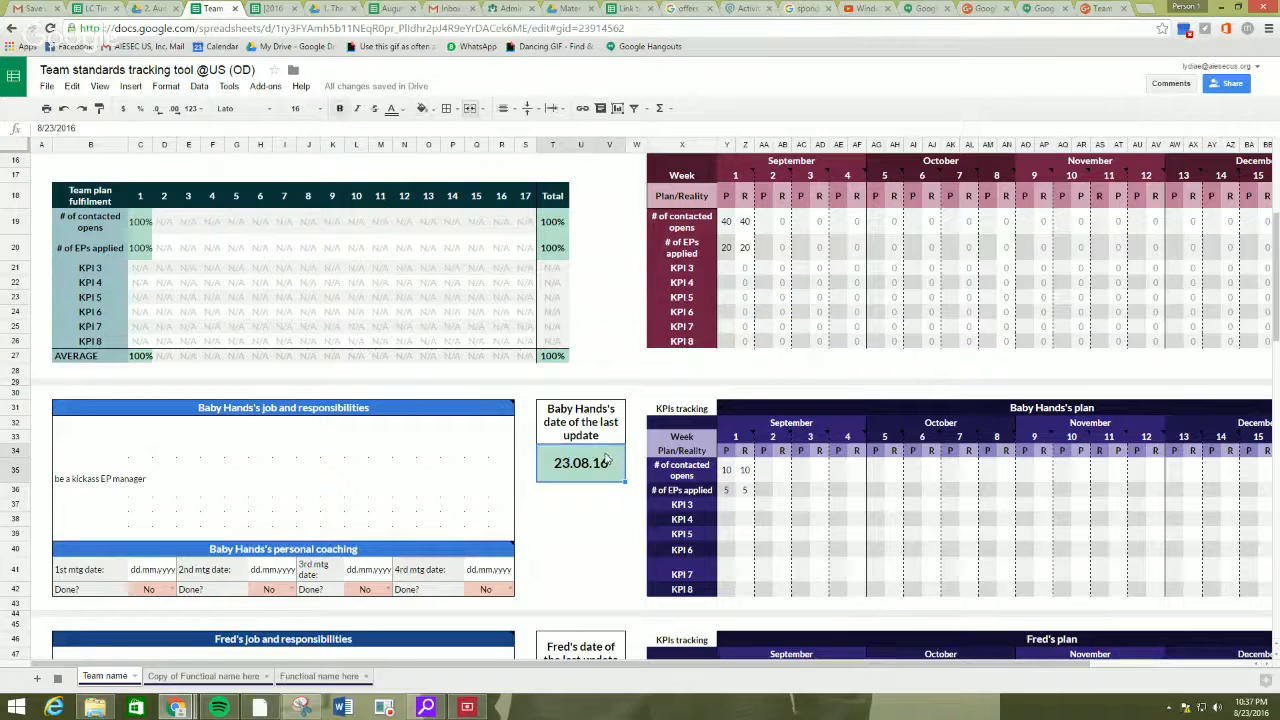
Check the team overview's last update table against the update dates and KPI plans in the member sections.
{"action": "scroll", "coordinate": [615, 485], "scroll_direction": "up", "scroll_amount": 5}
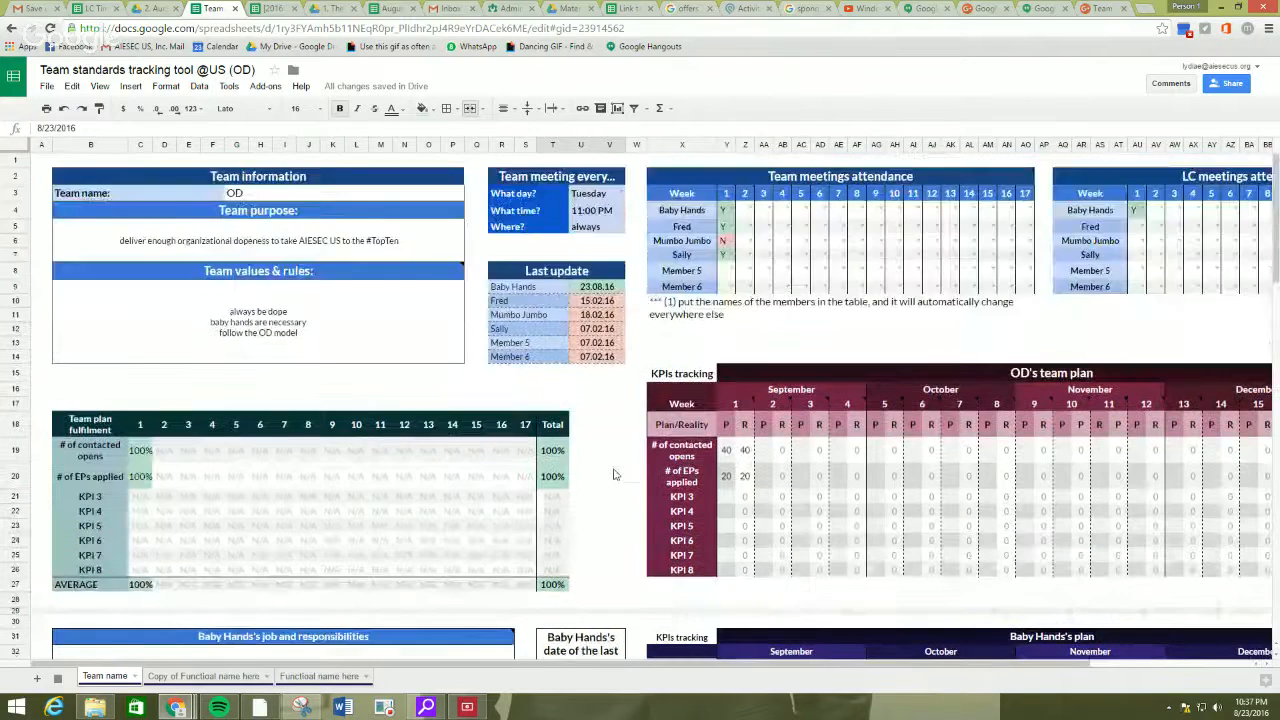
{"action": "scroll", "coordinate": [612, 470], "scroll_direction": "down", "scroll_amount": 5}
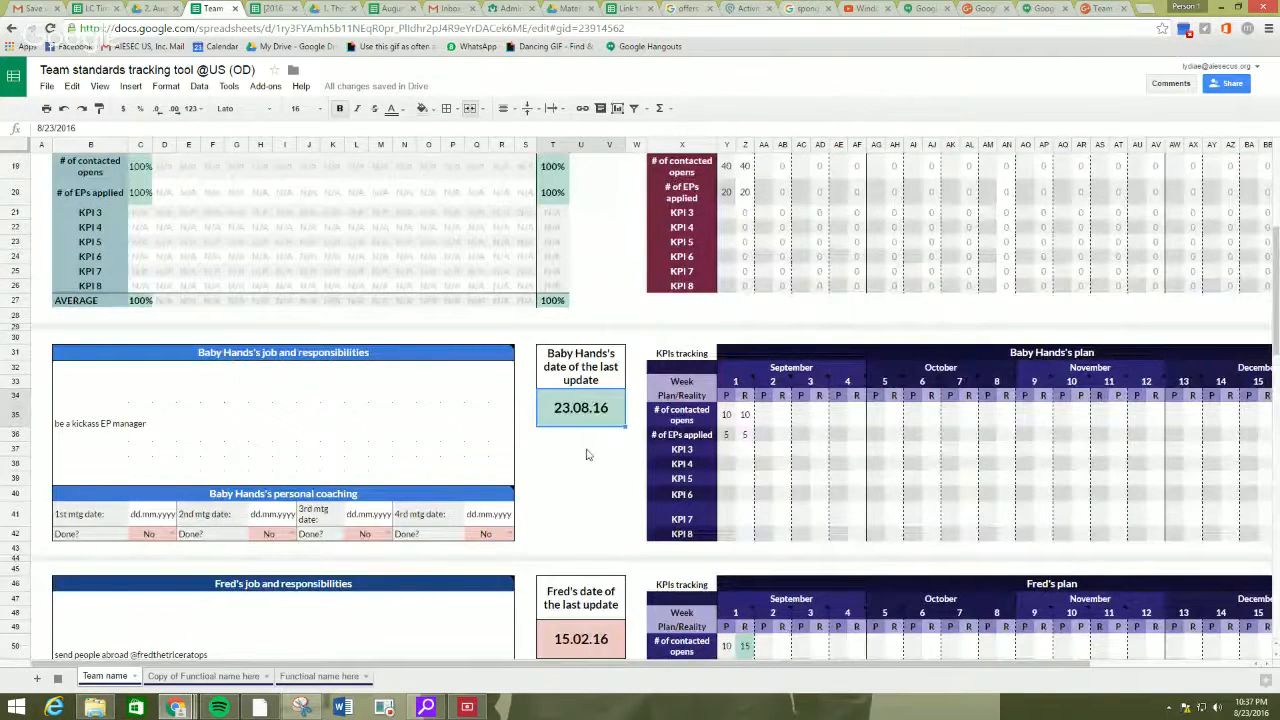
{"action": "scroll", "coordinate": [773, 372], "scroll_direction": "down", "scroll_amount": 1}
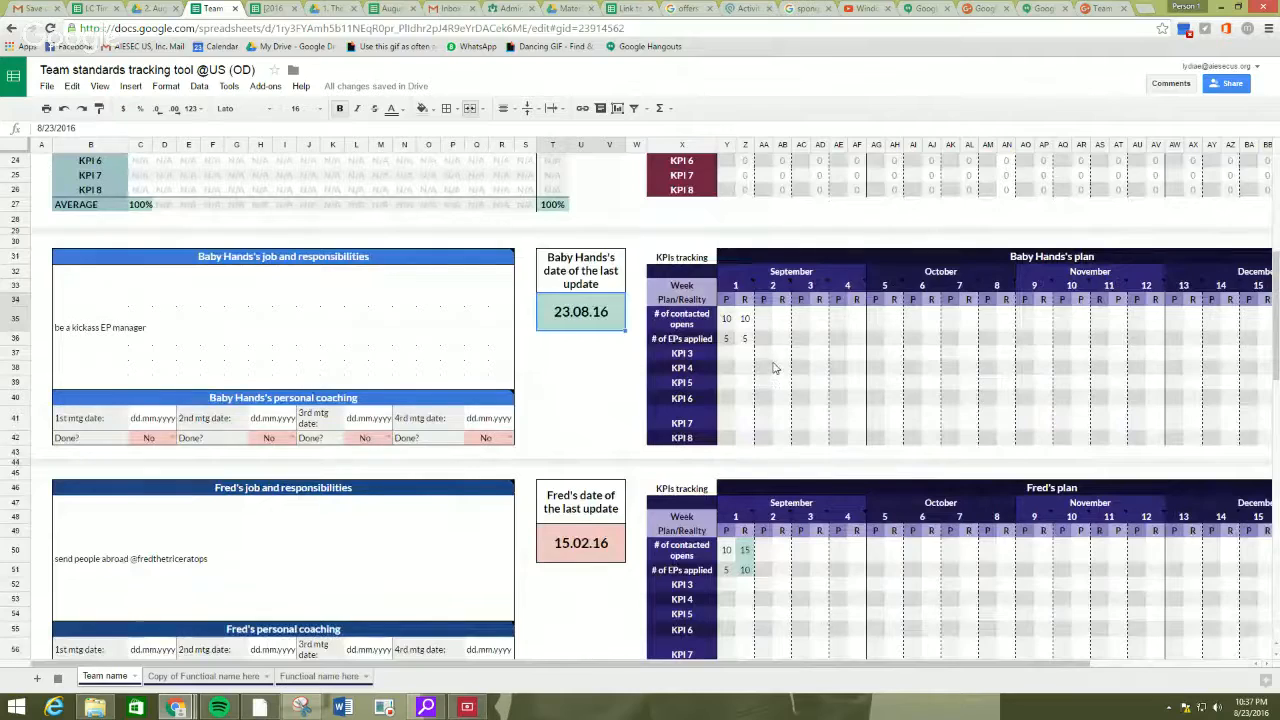
{"action": "scroll", "coordinate": [773, 368], "scroll_direction": "down", "scroll_amount": 10}
{"action": "scroll", "coordinate": [769, 367], "scroll_direction": "up", "scroll_amount": 5}
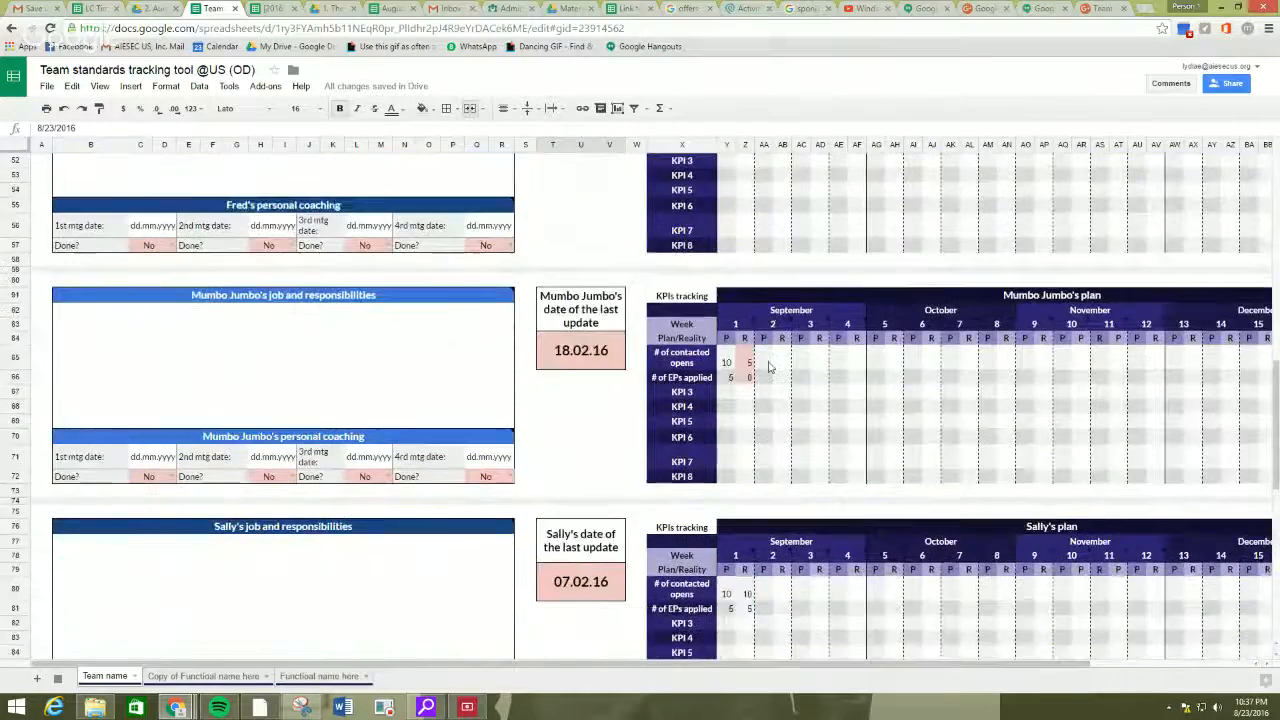
{"action": "scroll", "coordinate": [769, 367], "scroll_direction": "up", "scroll_amount": 10}
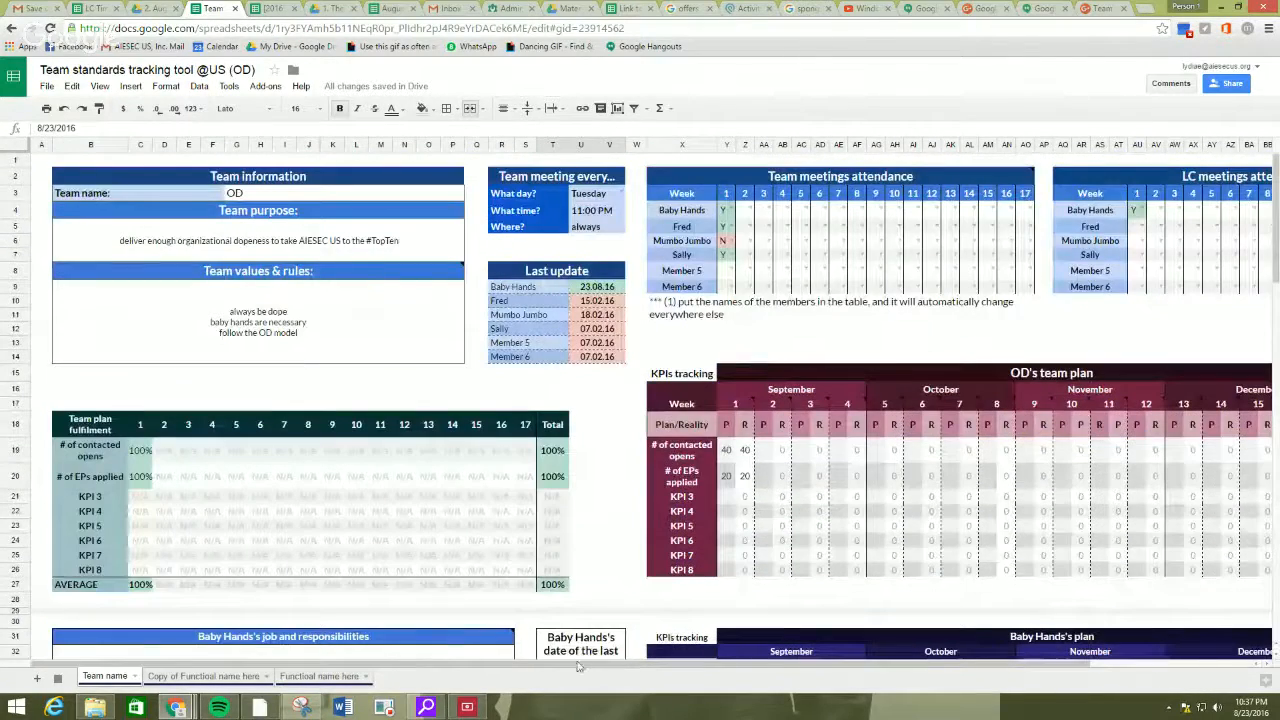
Examine the team plan's total columns and the KPI names in the team plan fulfilment table.
{"action": "scroll", "coordinate": [578, 665], "scroll_direction": "right", "scroll_amount": 3}
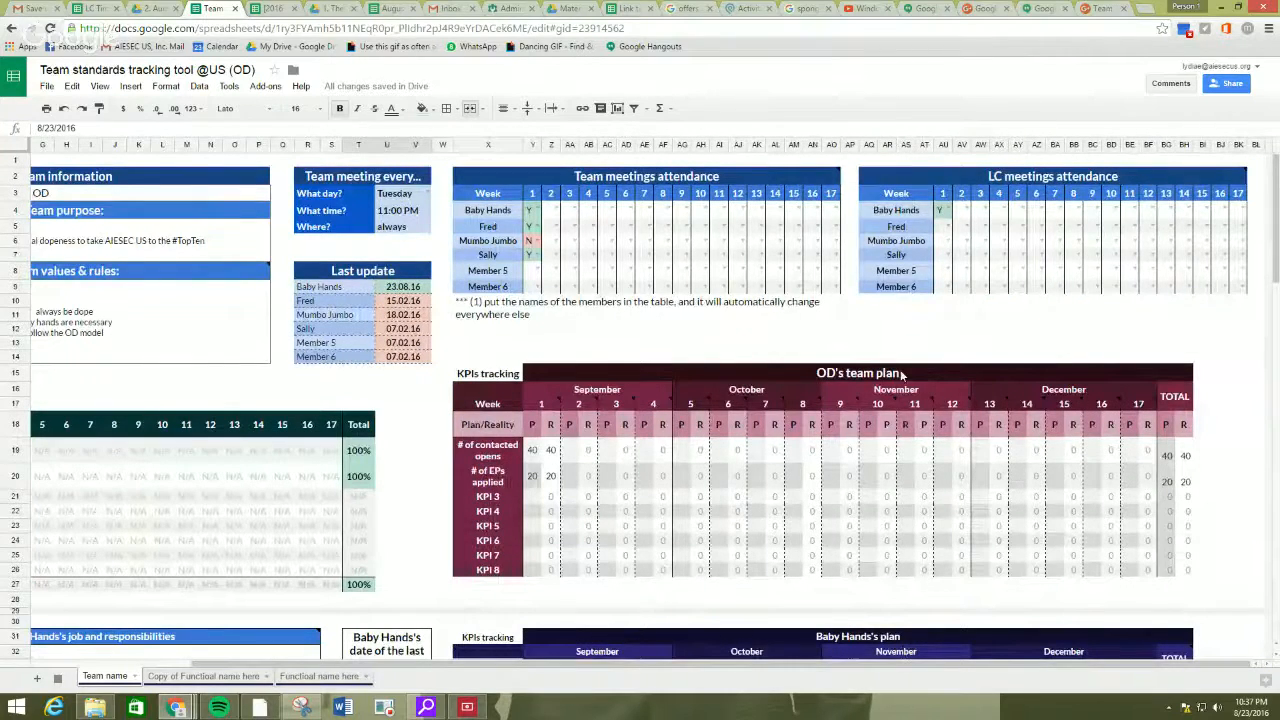
{"action": "scroll", "coordinate": [785, 668], "scroll_direction": "left", "scroll_amount": 3}
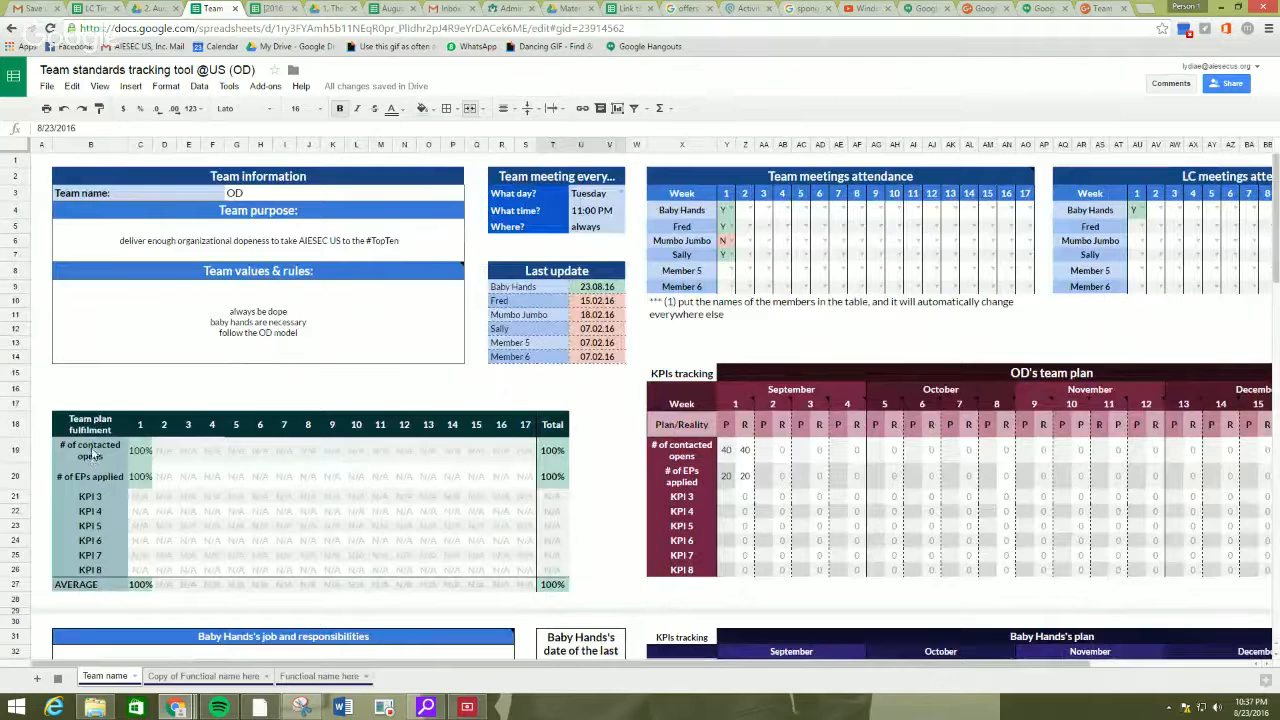
{"action": "left_click_drag", "start_coordinate": [93, 455], "coordinate": [89, 570]}
{"action": "left_click", "coordinate": [91, 529]}
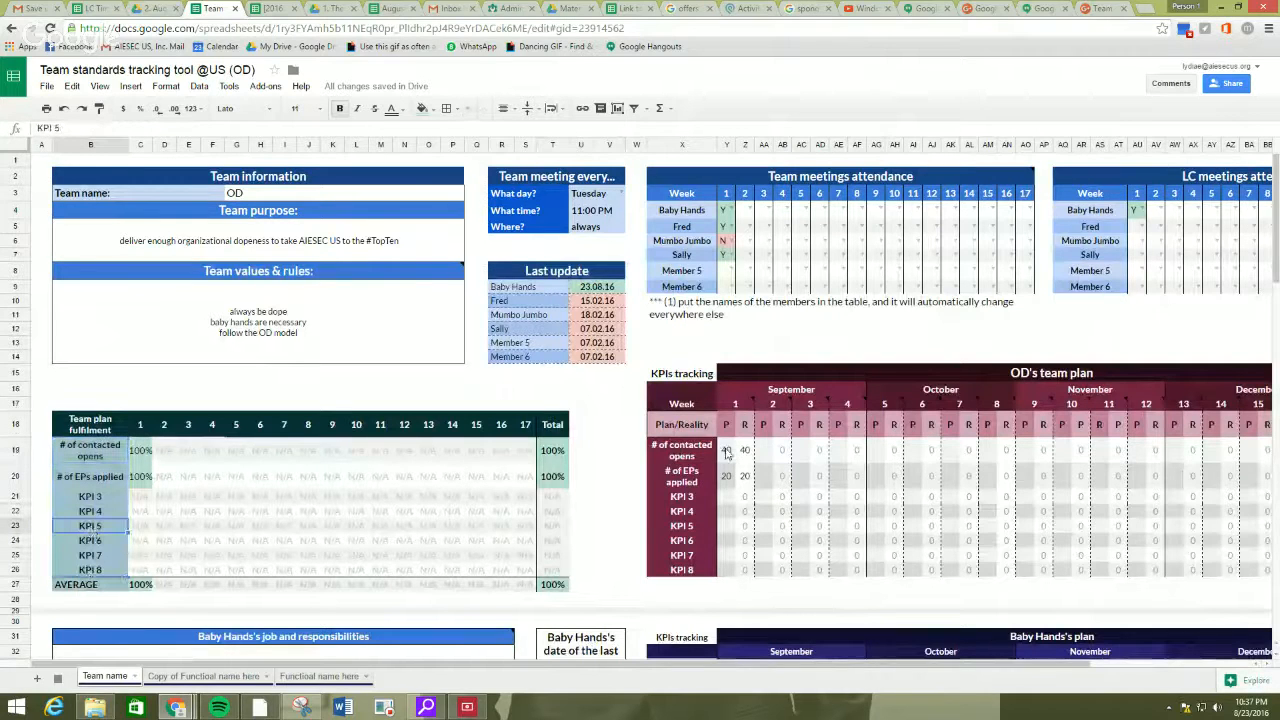
Try 1 as the first member's week 1 reality value for # of contacted opens and restore it to 10.
{"action": "left_click_drag", "start_coordinate": [727, 451], "coordinate": [727, 478]}
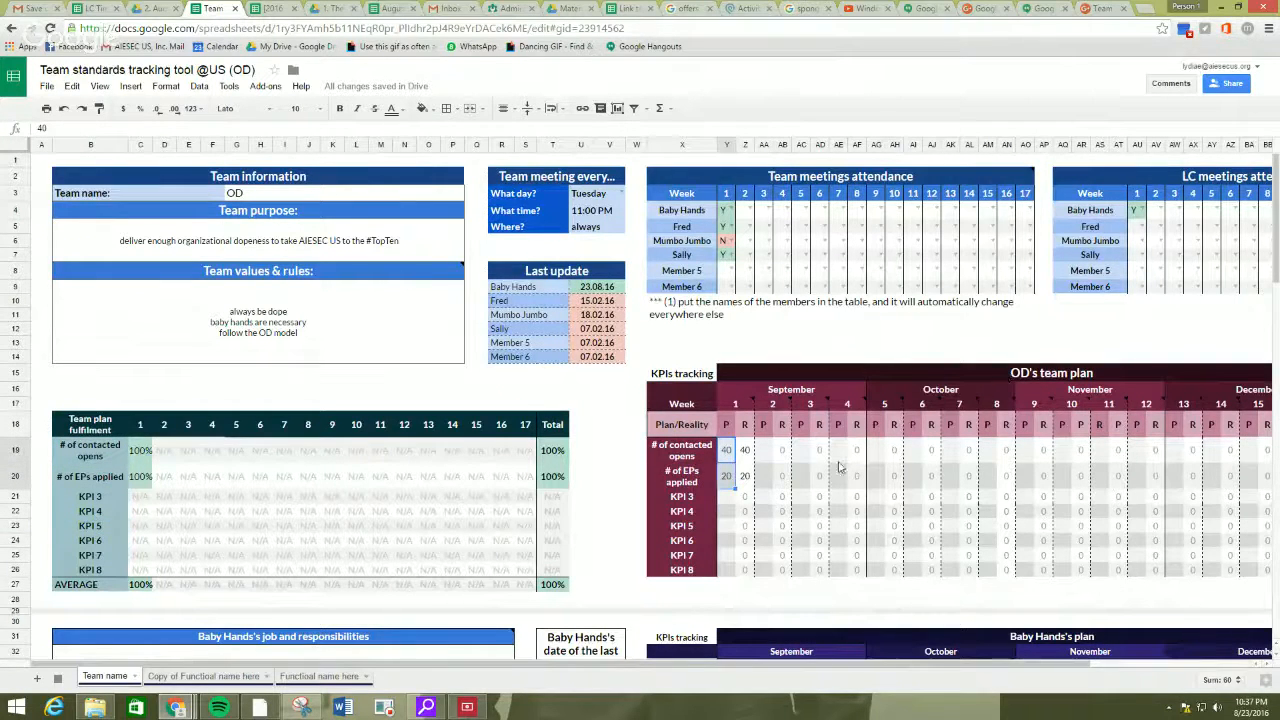
{"action": "scroll", "coordinate": [740, 460], "scroll_direction": "down", "scroll_amount": 5}
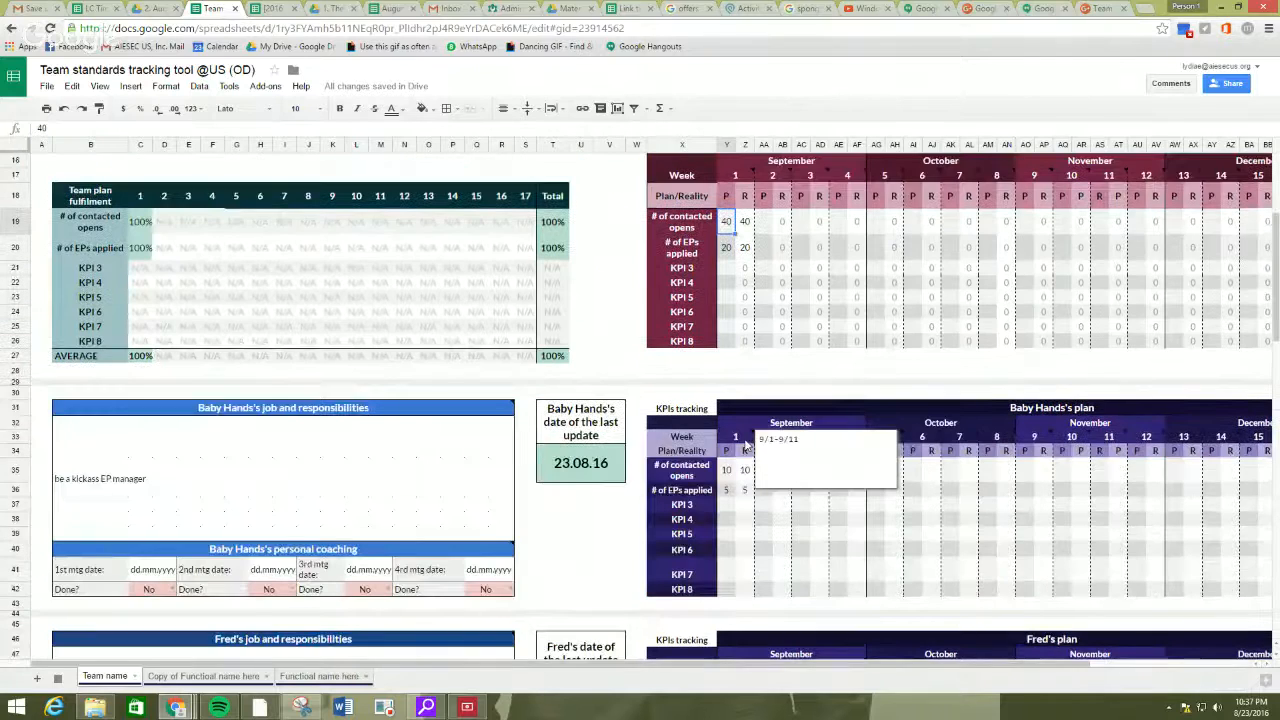
{"action": "left_click", "coordinate": [745, 472]}
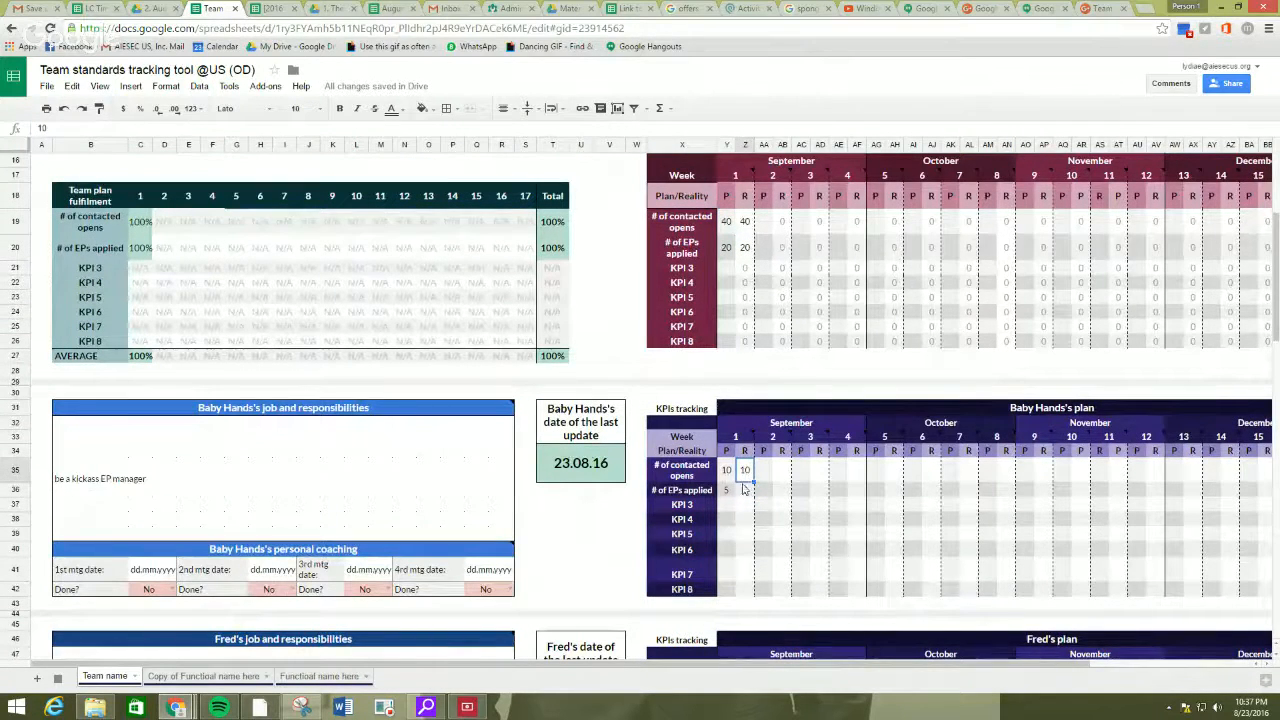
{"action": "type", "text": "1"}
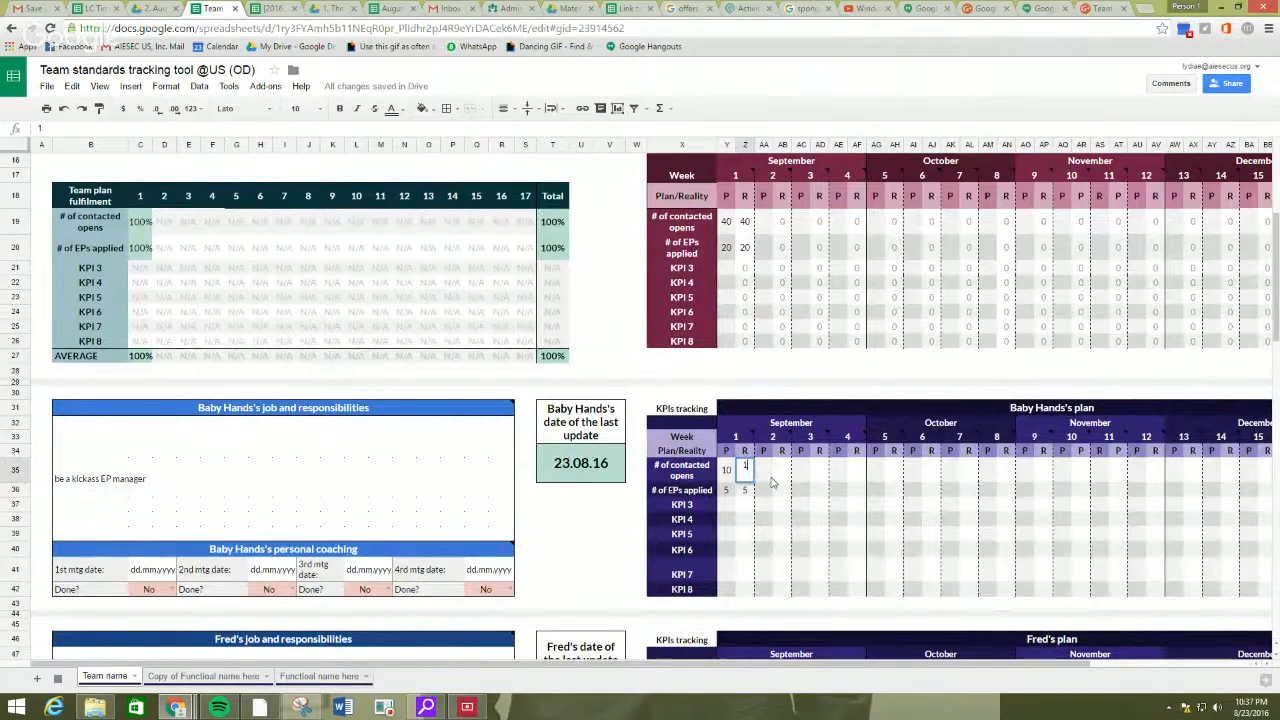
{"action": "key", "text": "Return"}
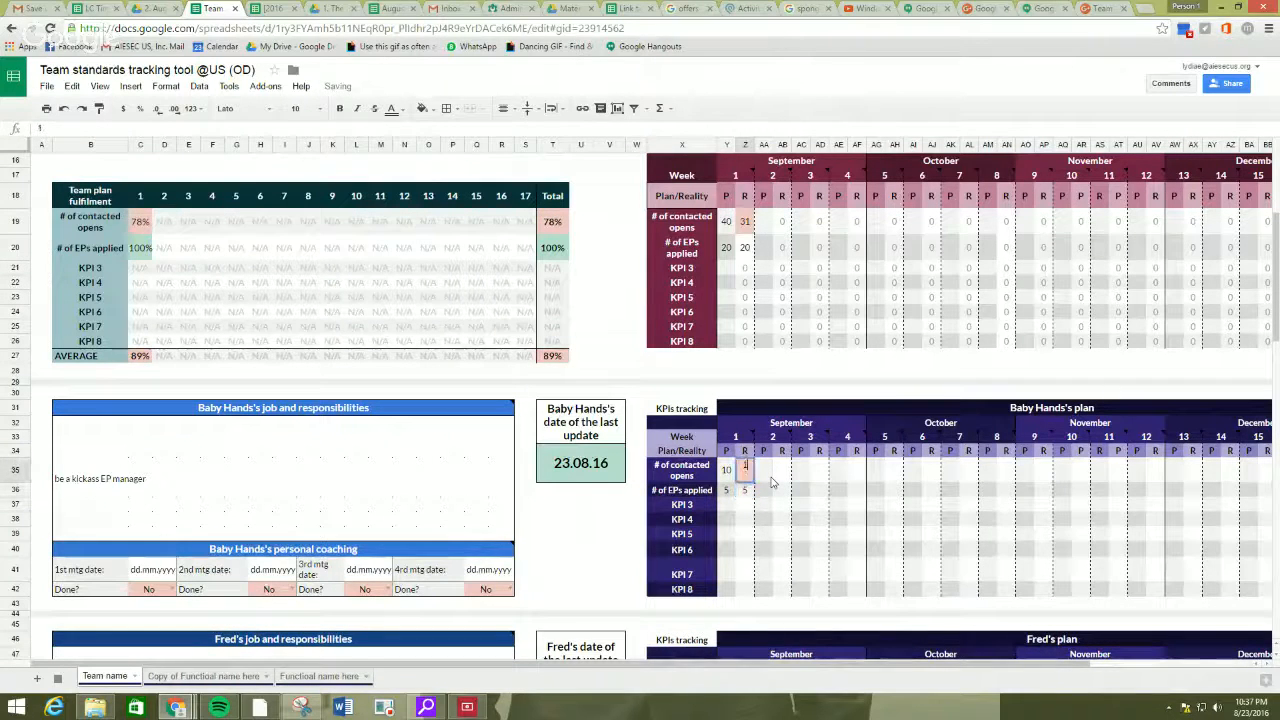
{"action": "type", "text": "0"}
{"action": "key", "text": "Return"}
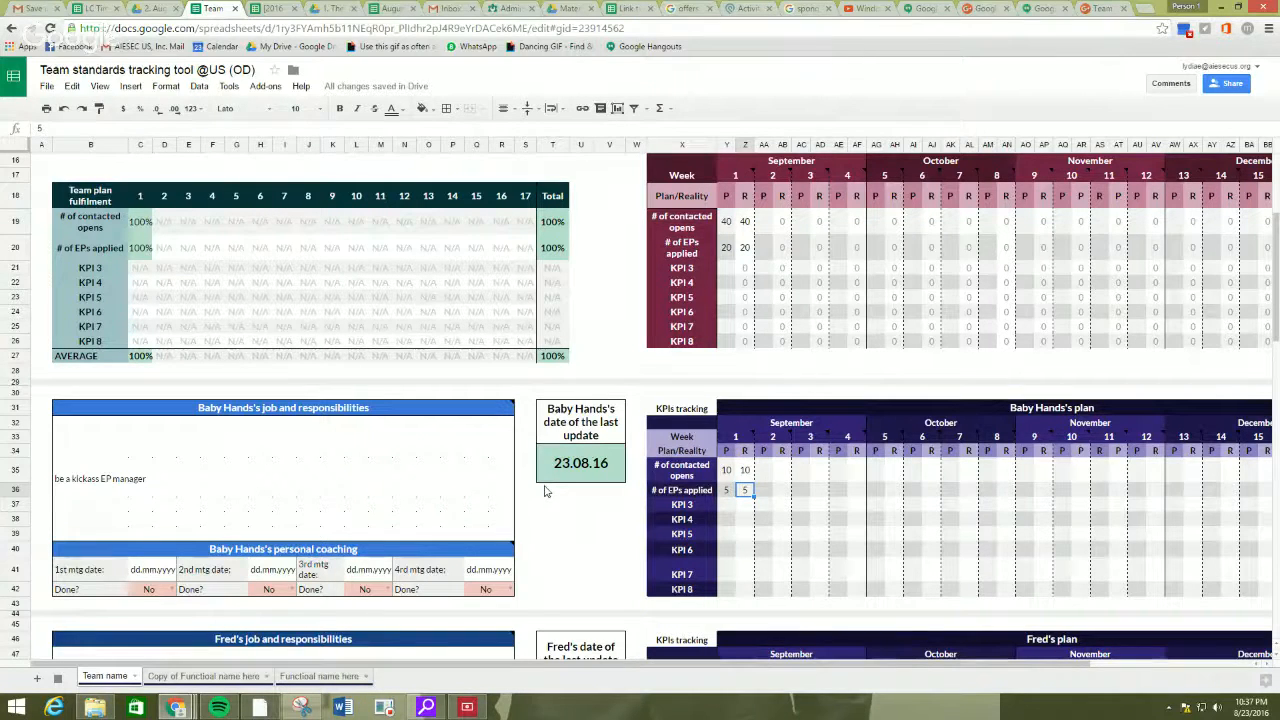
Review the first member's job and responsibilities and personal coaching sections, and return to the team overview.
{"action": "left_click", "coordinate": [296, 446]}
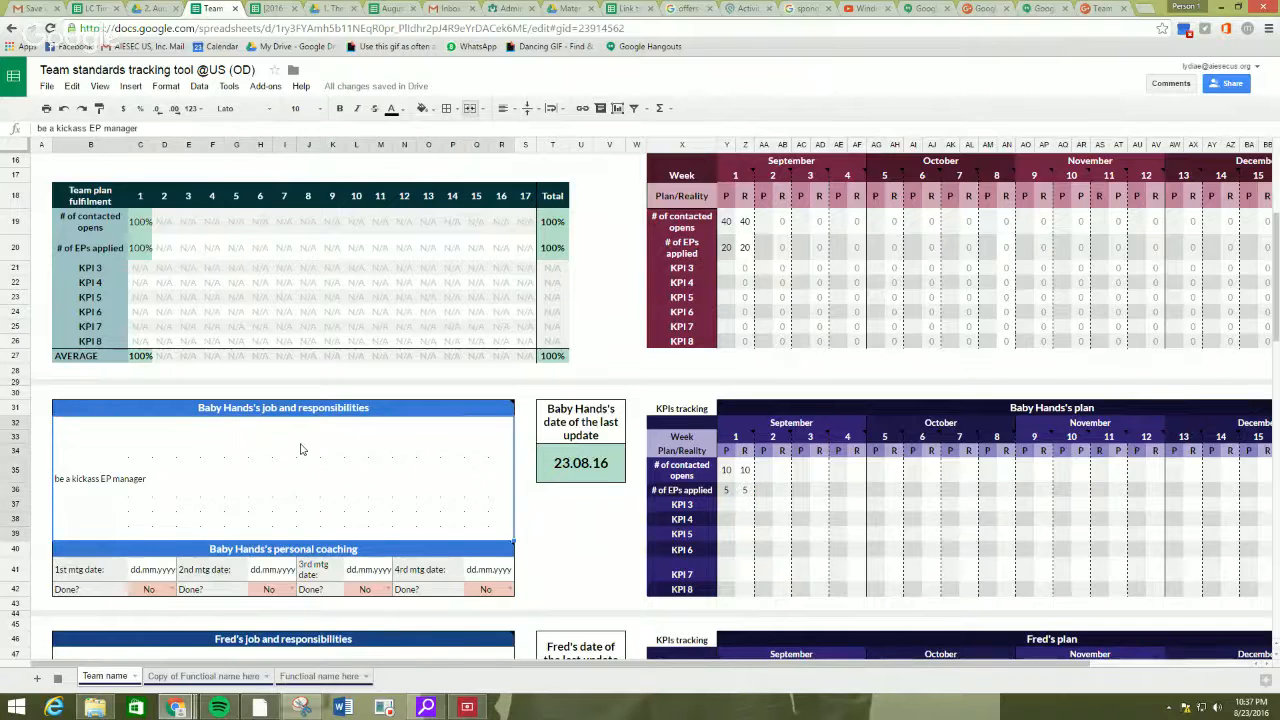
{"action": "scroll", "coordinate": [303, 344], "scroll_direction": "down", "scroll_amount": 3}
{"action": "left_click", "coordinate": [118, 418]}
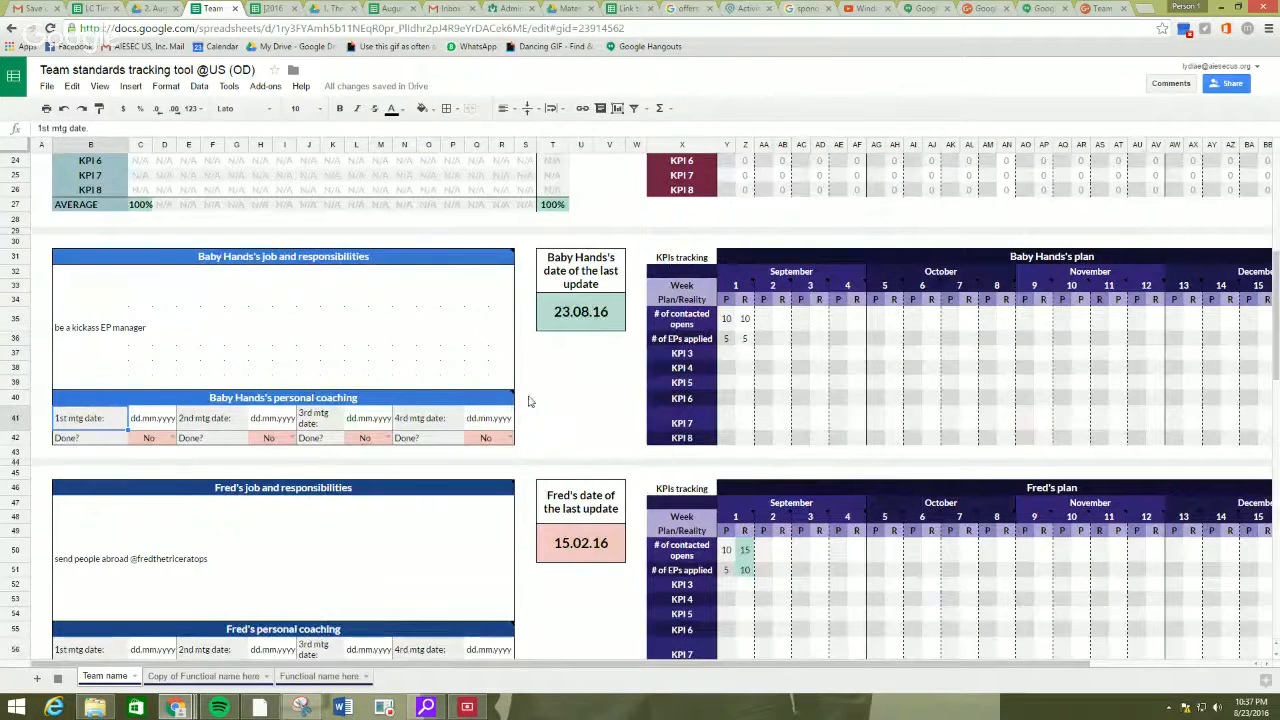
{"action": "scroll", "coordinate": [593, 414], "scroll_direction": "down", "scroll_amount": 1}
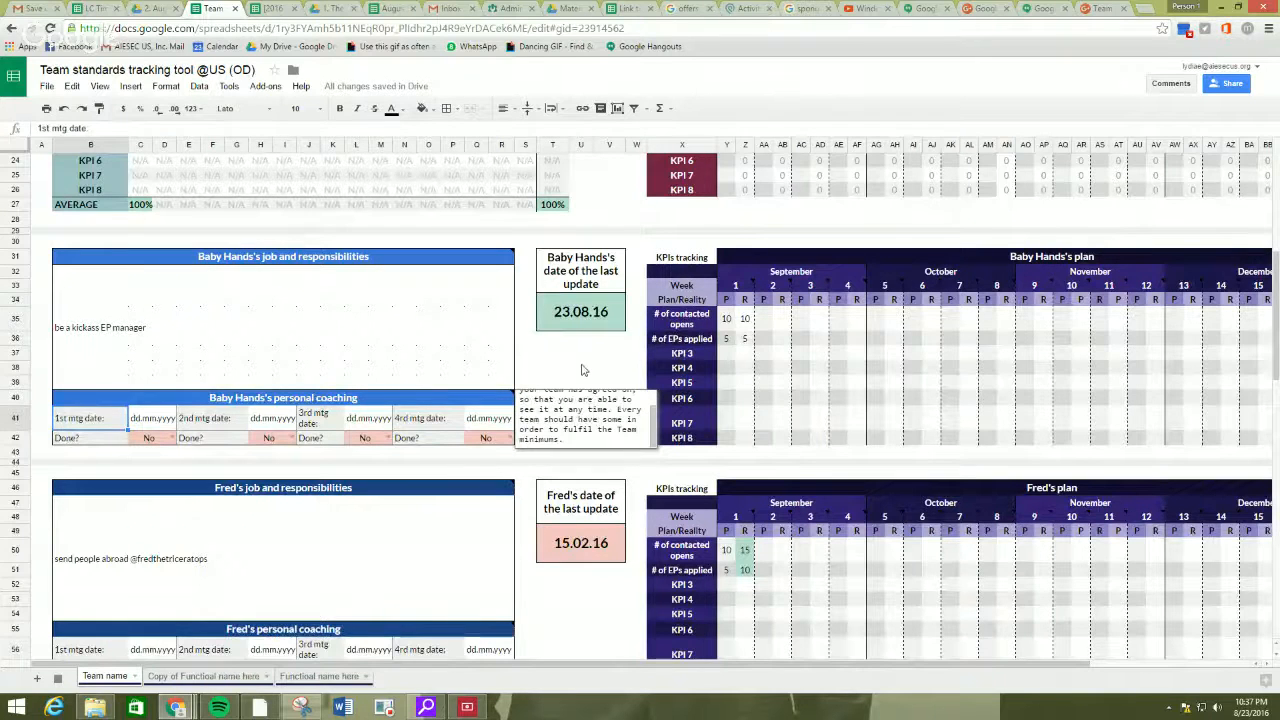
{"action": "left_click", "coordinate": [583, 370]}
{"action": "scroll", "coordinate": [588, 400], "scroll_direction": "up", "scroll_amount": 8}
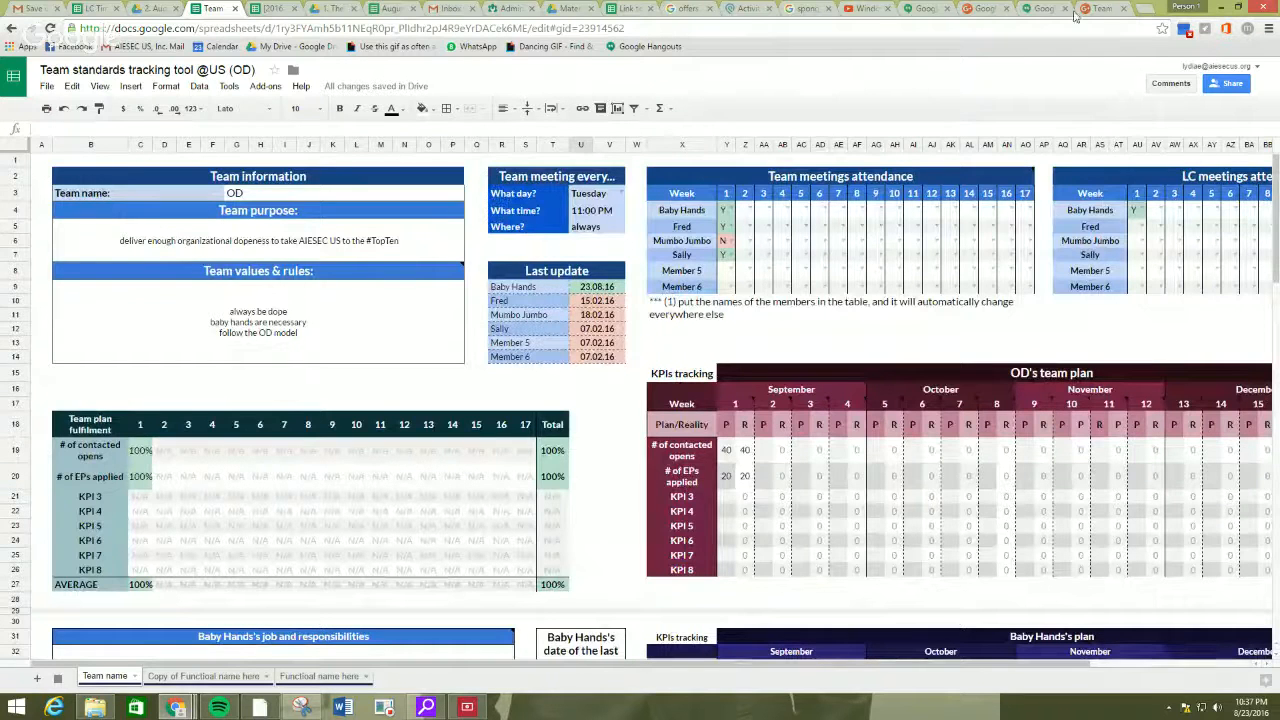
Switch to the Google Hangouts broadcast window and stop sharing the screen.
{"action": "left_click", "coordinate": [1043, 9]}
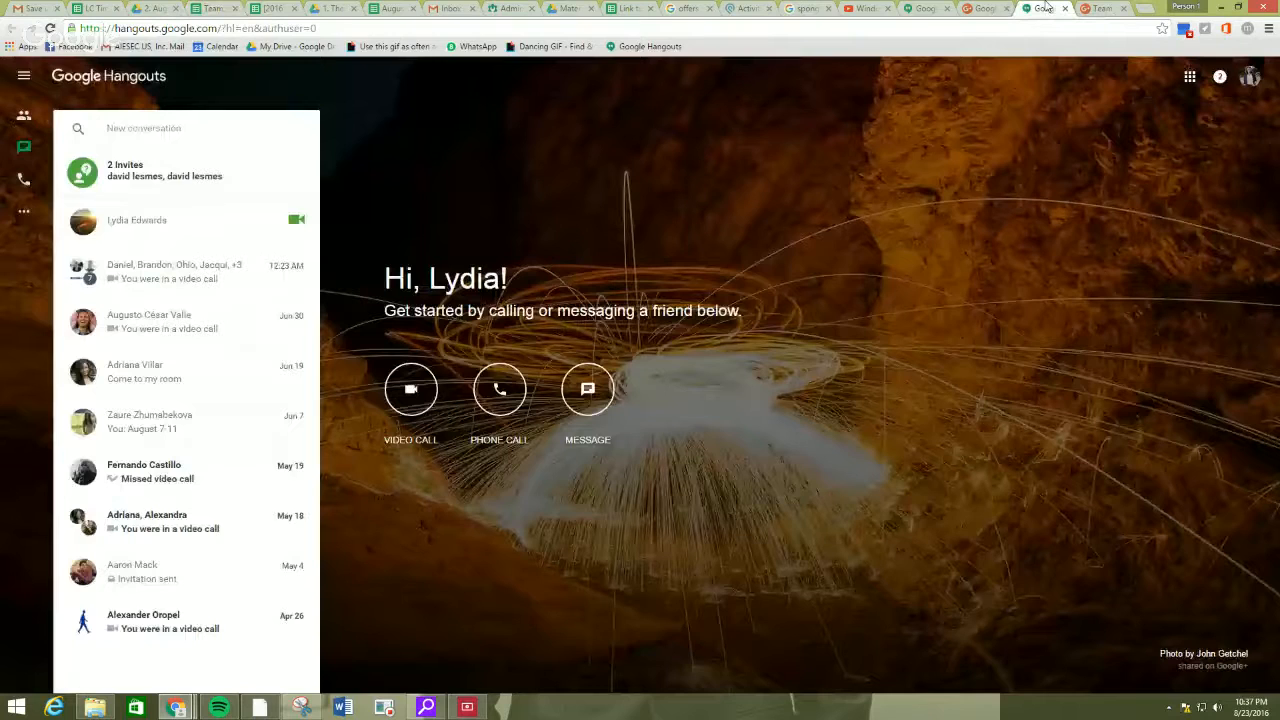
{"action": "left_click", "coordinate": [926, 9]}
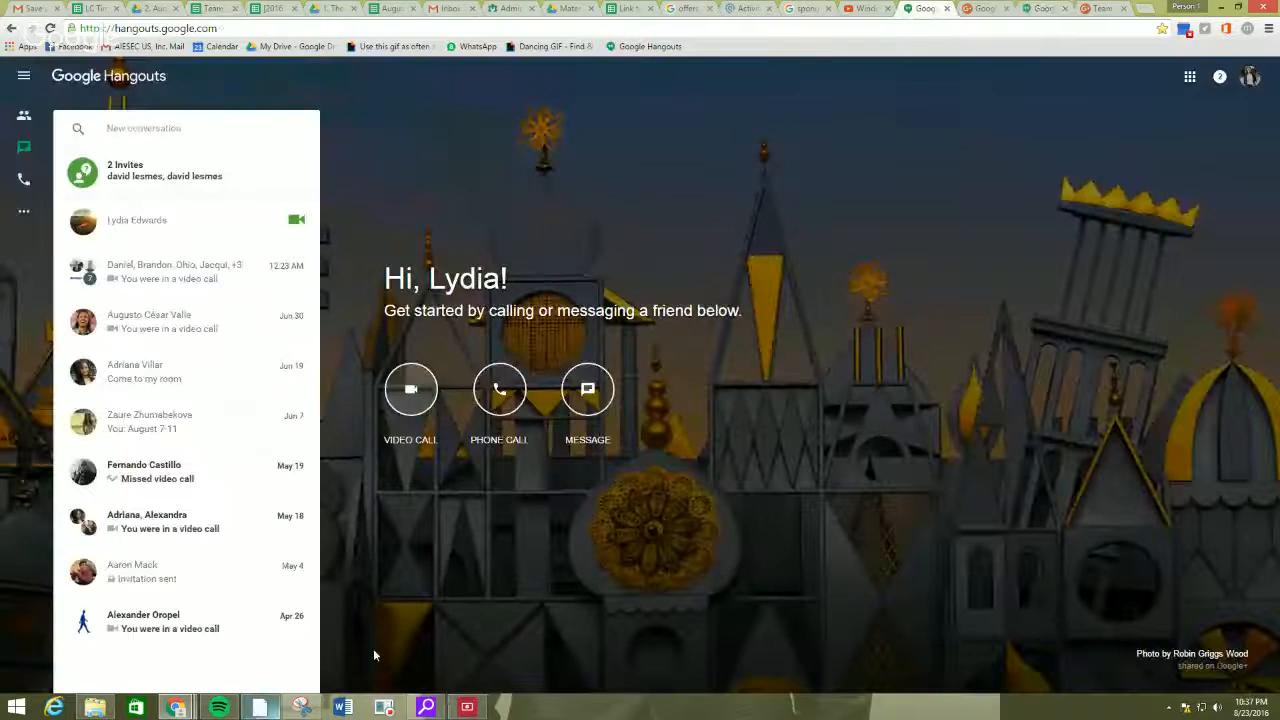
{"action": "mouse_move", "coordinate": [175, 707]}
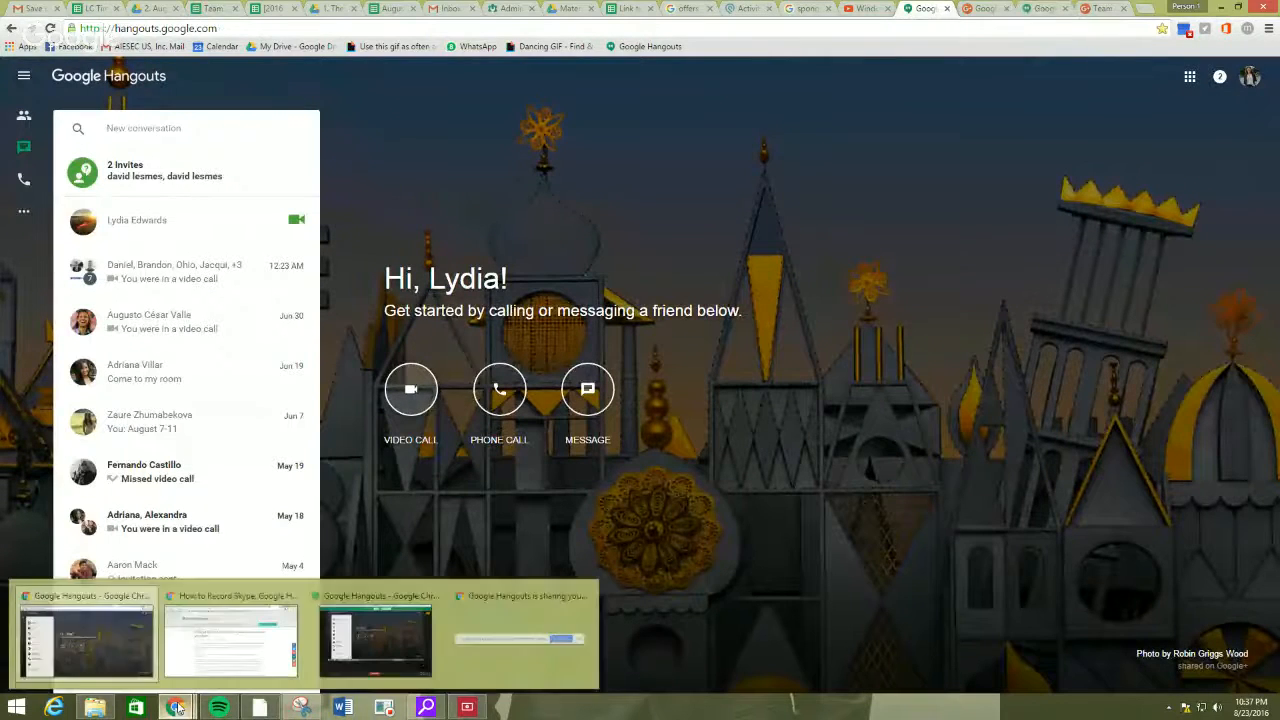
{"action": "left_click", "coordinate": [400, 636]}
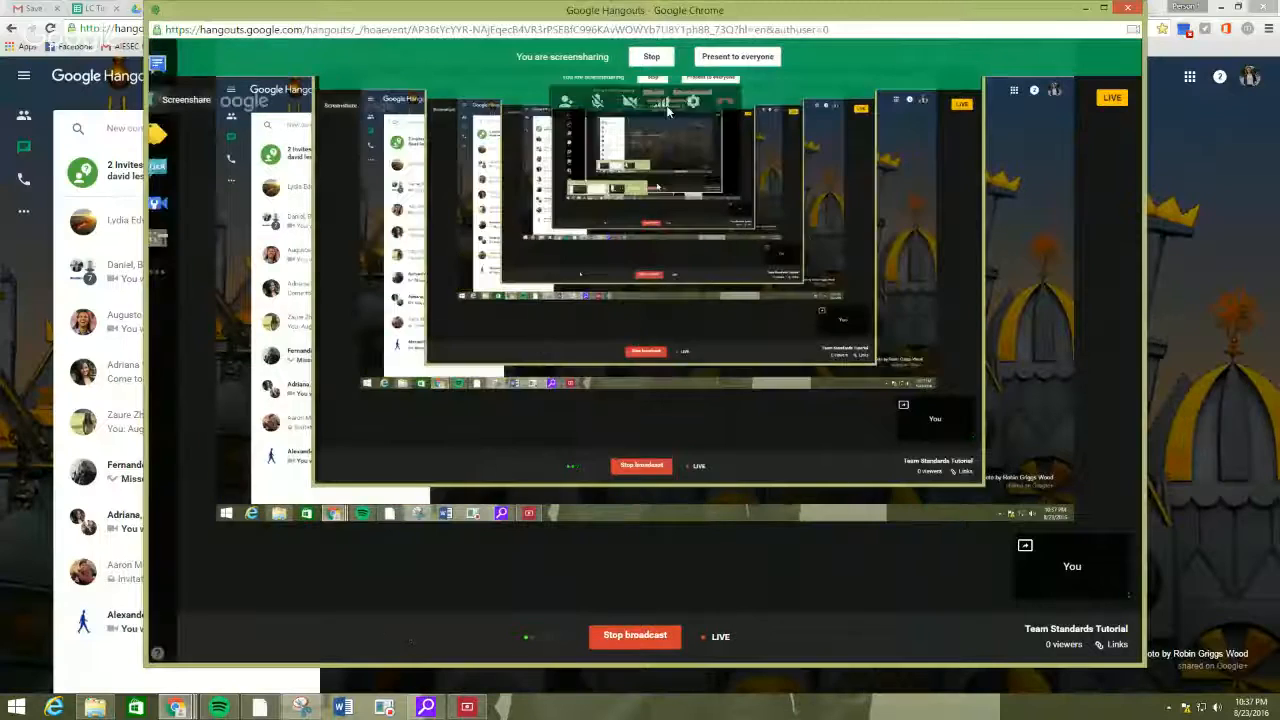
{"action": "left_click", "coordinate": [652, 57]}
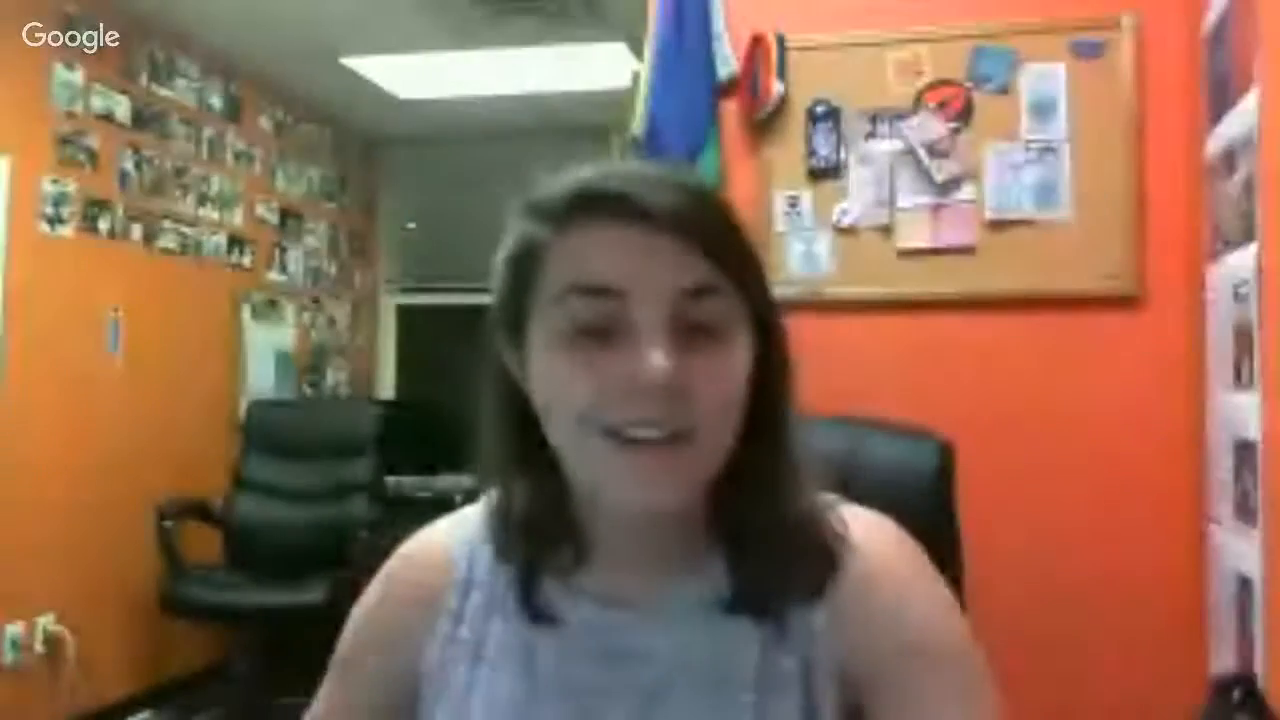